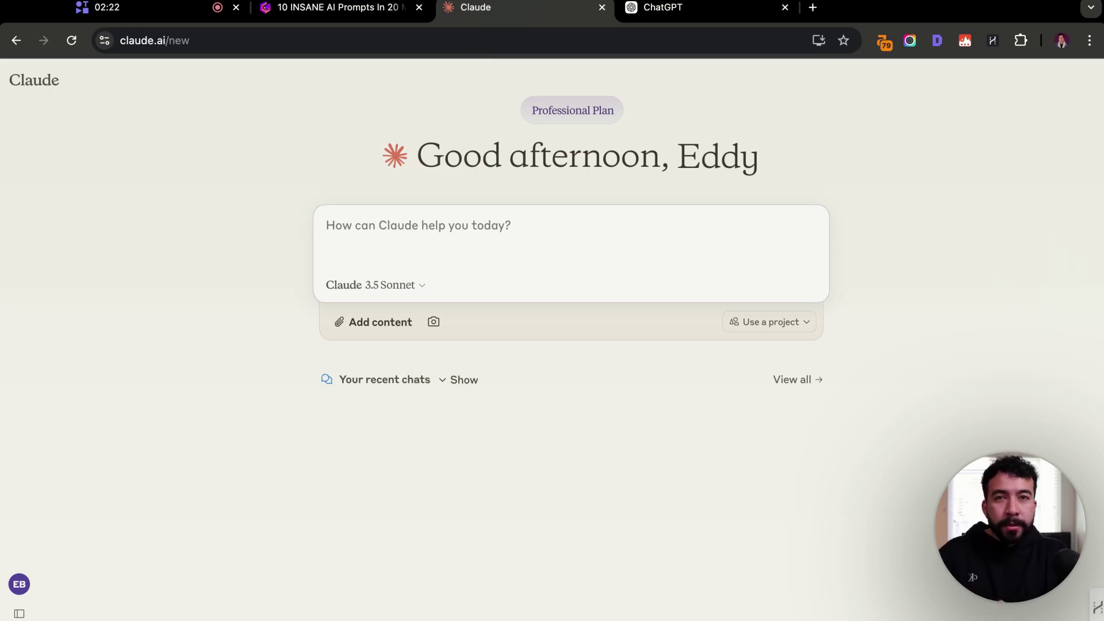
Submit the content-analysis prompt to Claude and review its questions about topic, content type and industry.
key("ctrl+v")
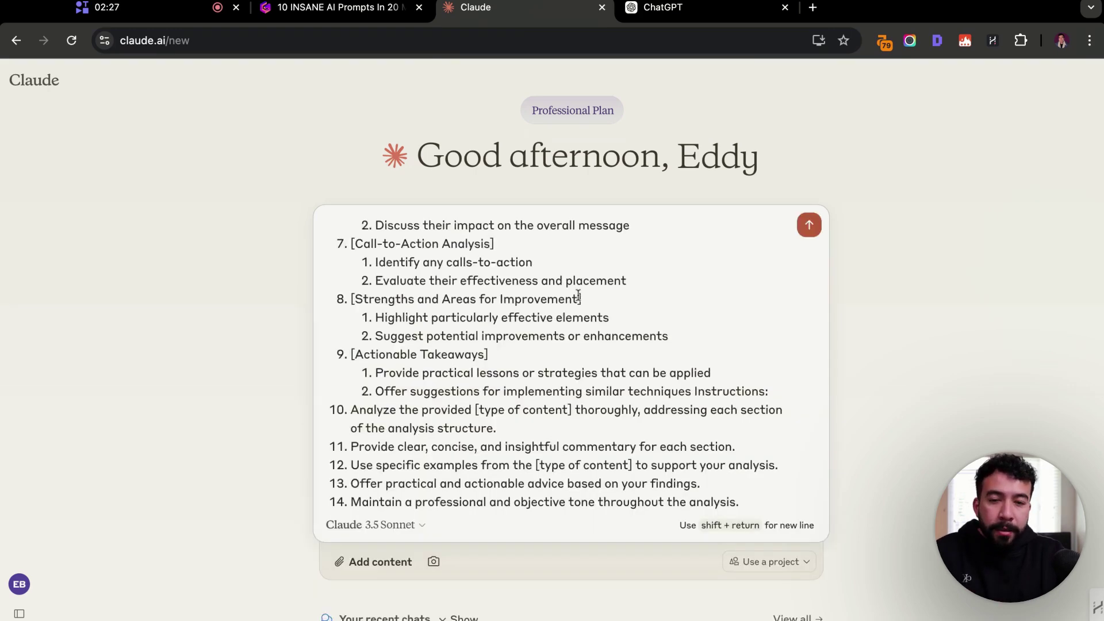
scroll(577, 291, "up", 10)
scroll(577, 291, "down", 5)
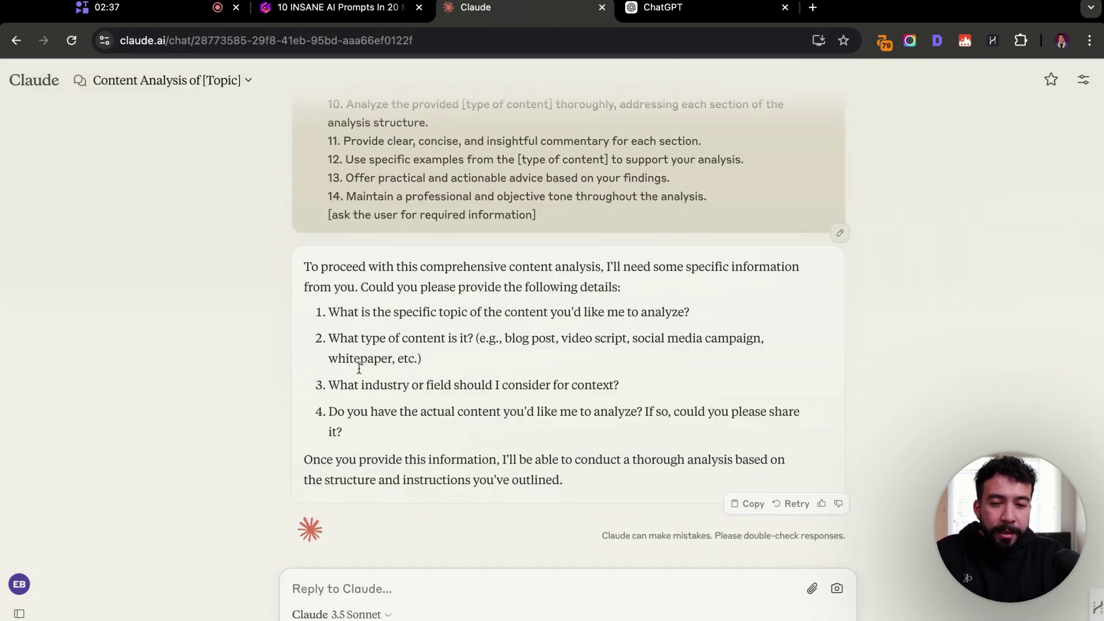
left_click_drag(381, 390, 525, 386)
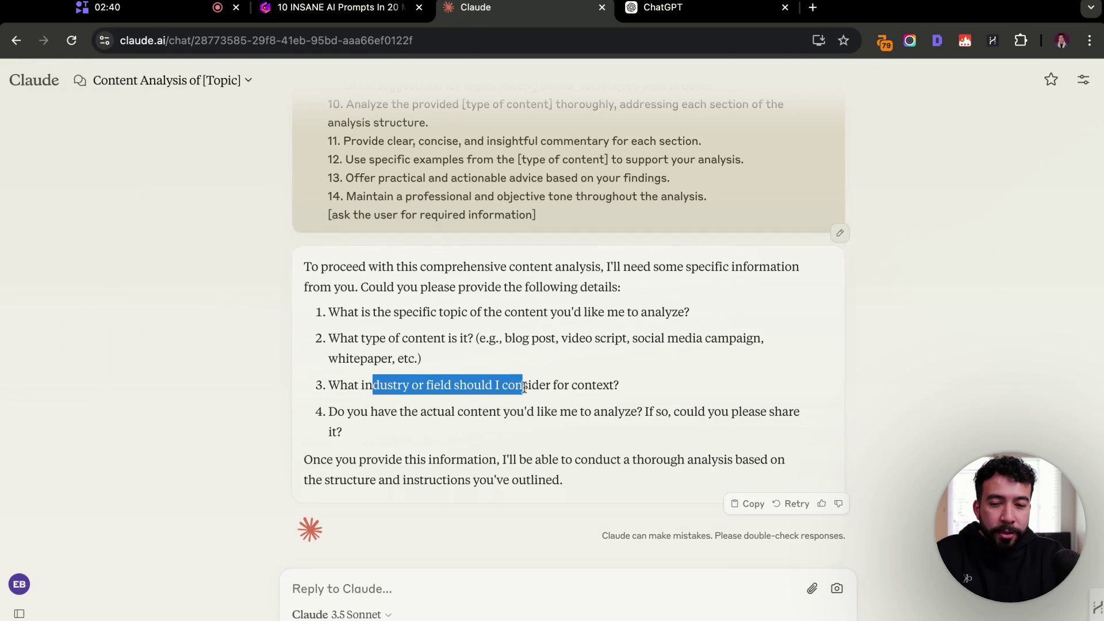
left_click(549, 433)
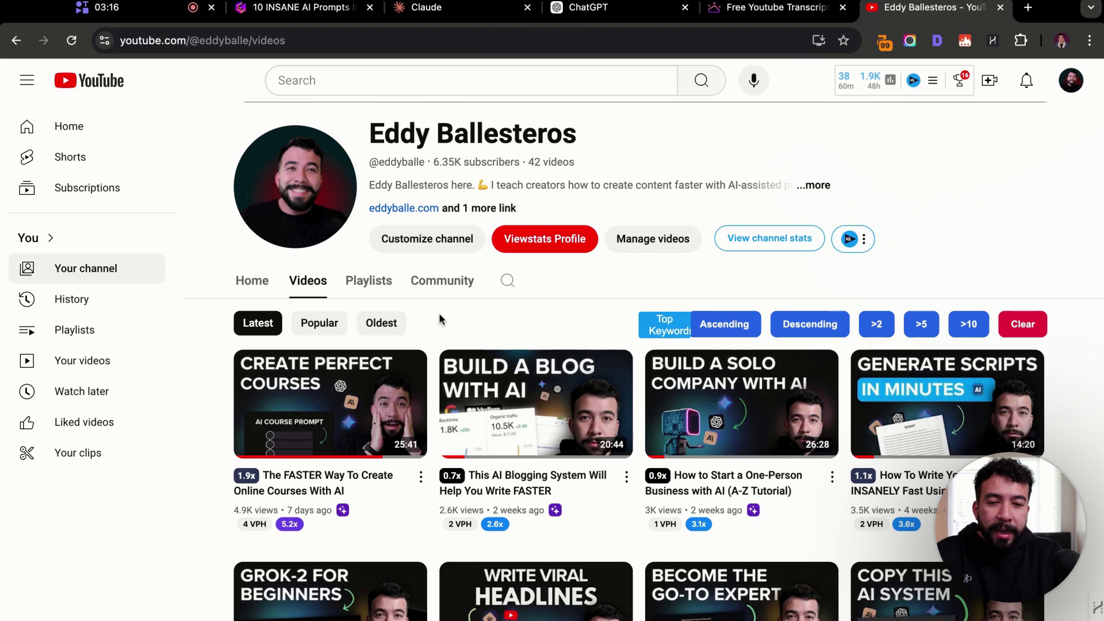
mouse_move(422, 396)
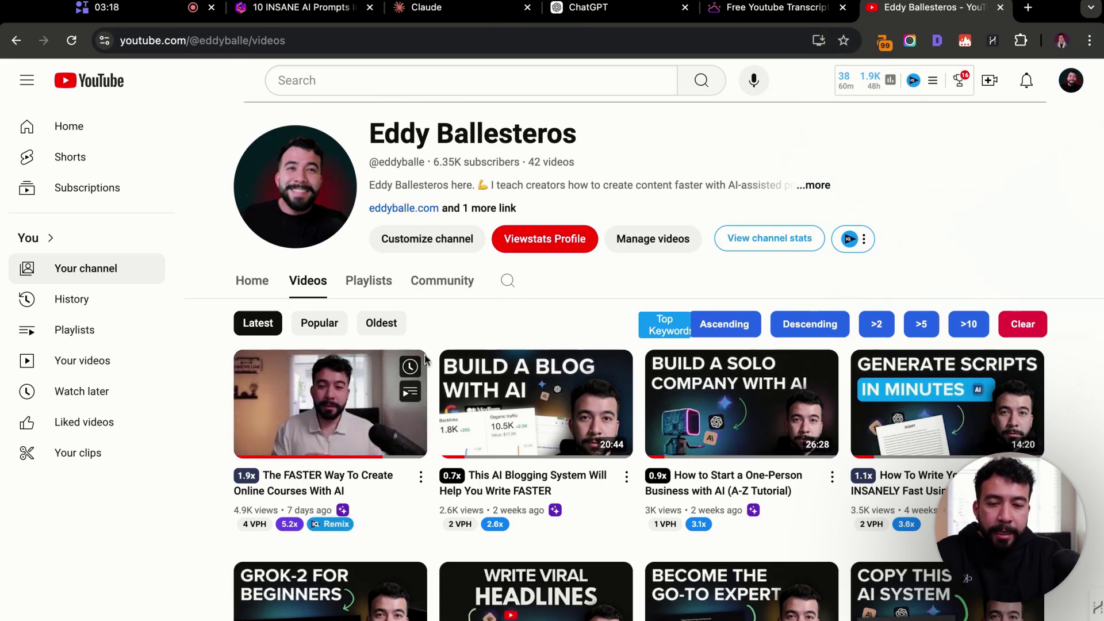
left_click(783, 17)
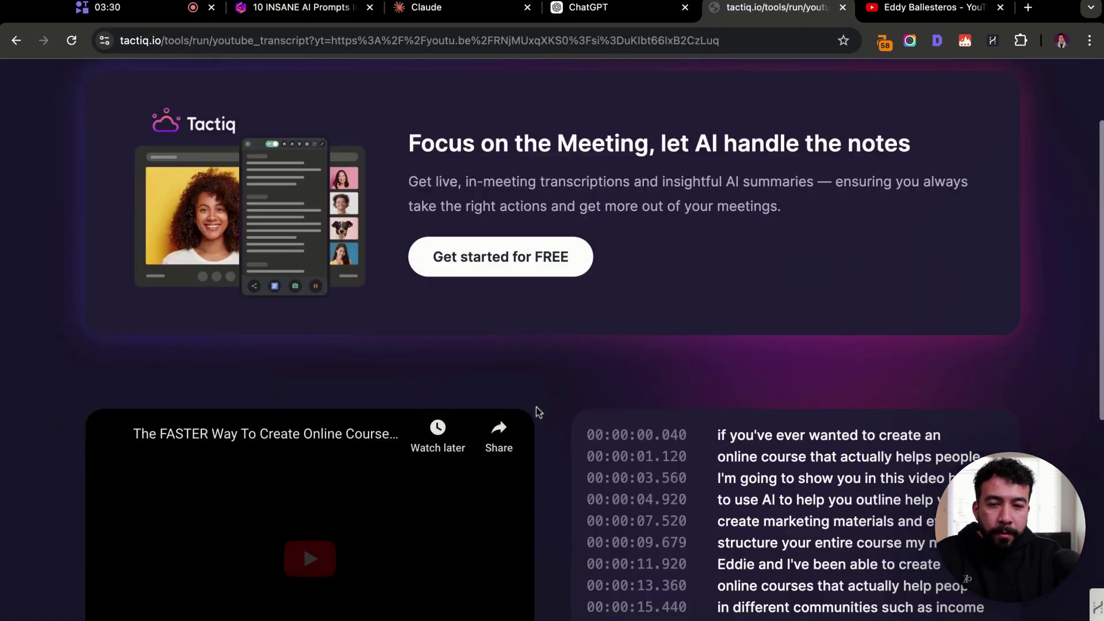
Copy the timestamped transcript of the online-courses video from Tactiq.
scroll(536, 406, "down", 5)
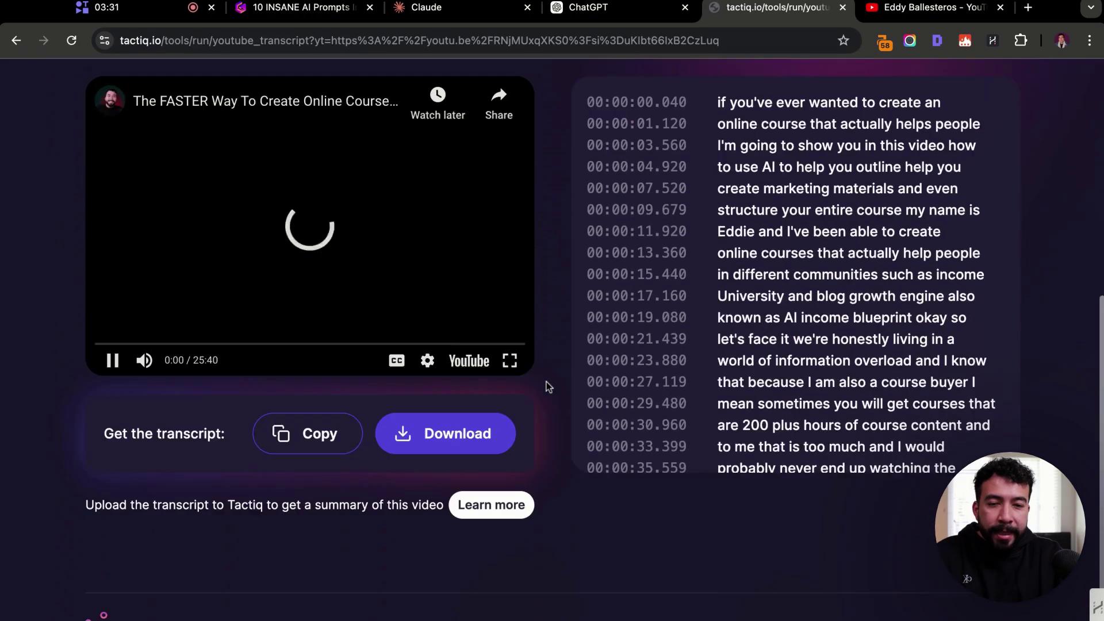
scroll(805, 318, "down", 5)
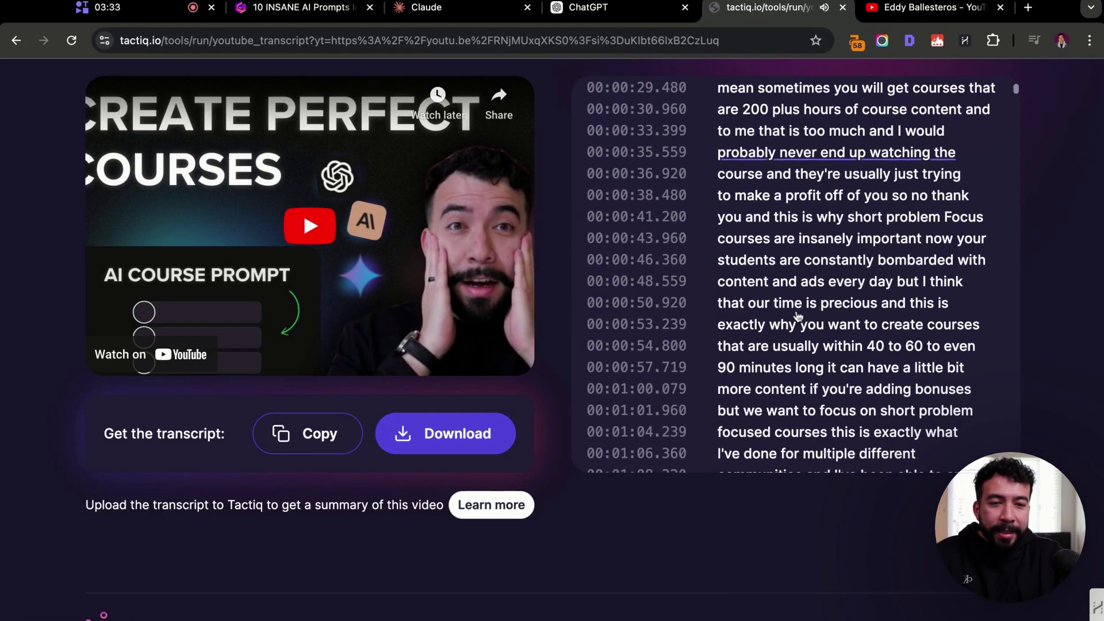
left_click(322, 434)
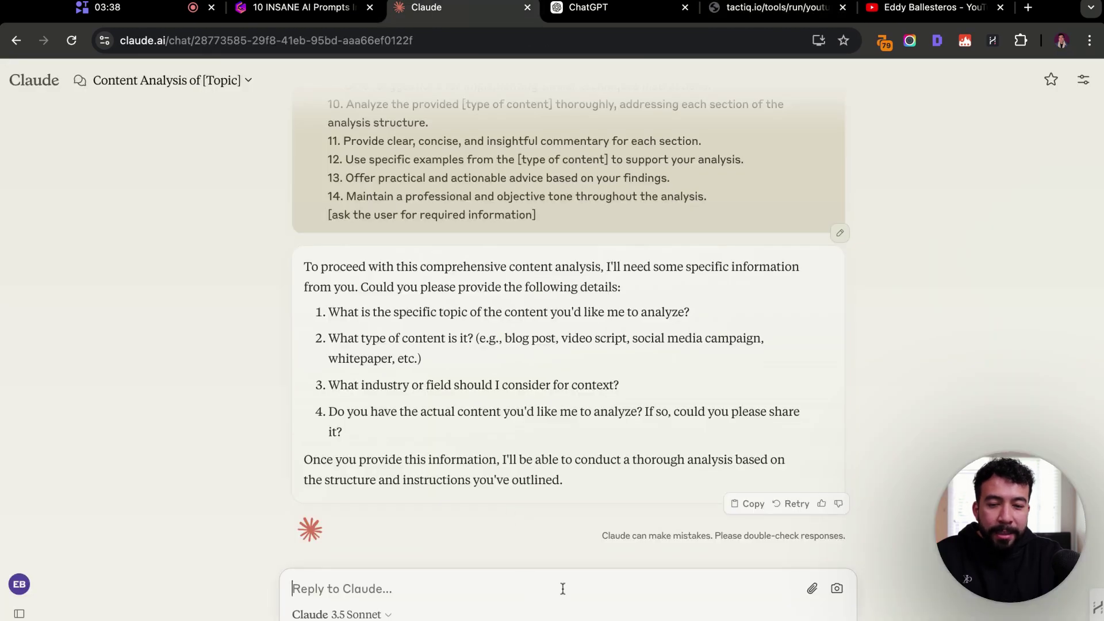
Send Claude the transcript as an attachment with a 'Topic:' line.
key("super+v")
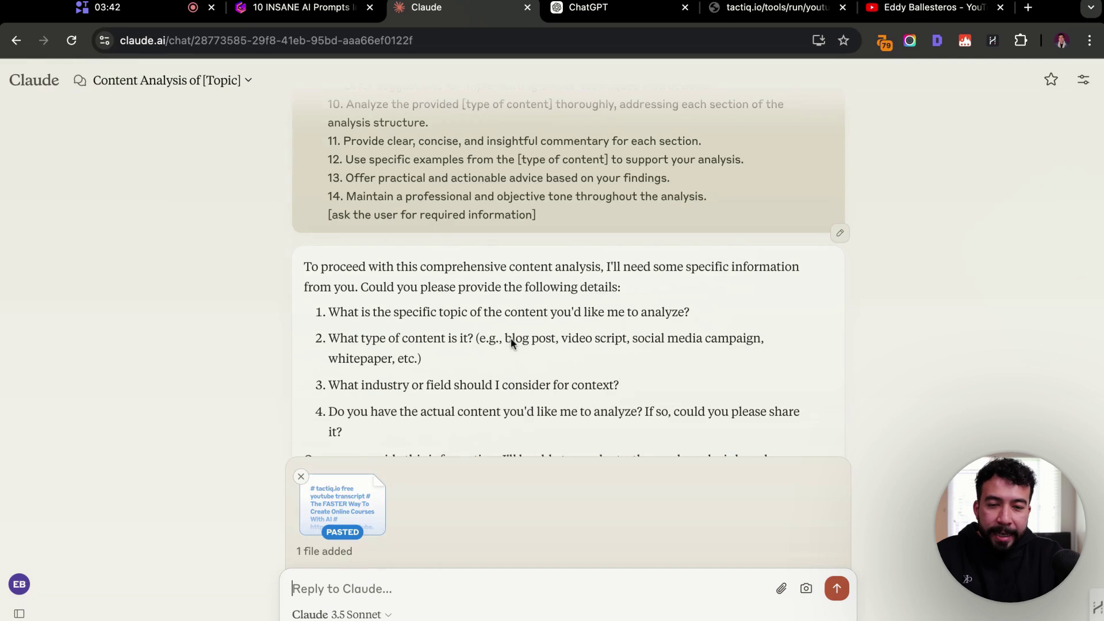
type("Topic:")
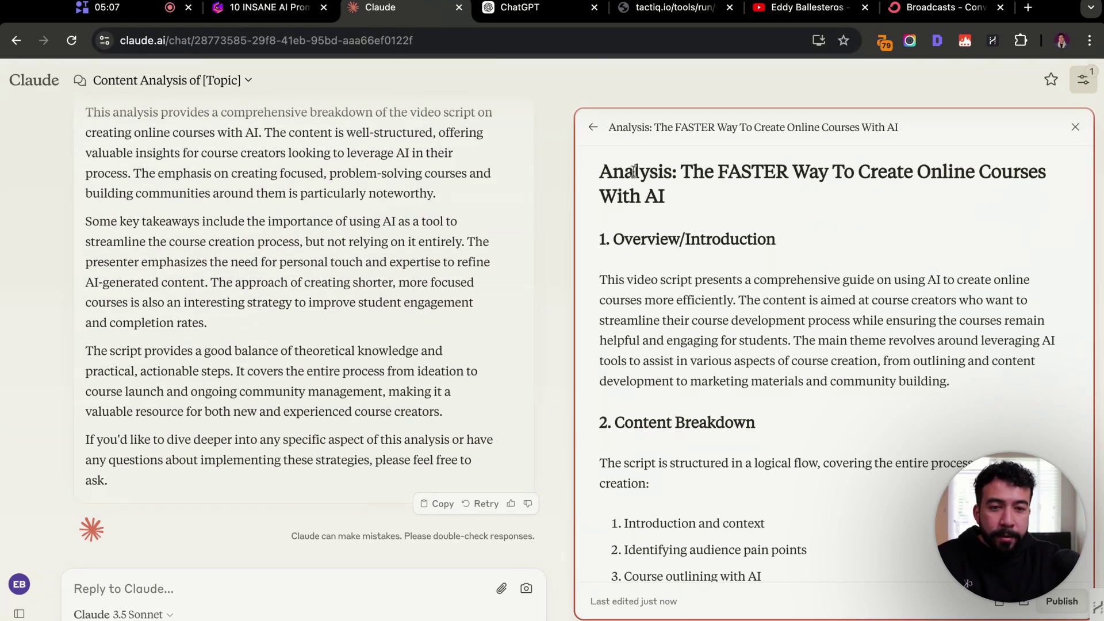
Read Claude's 'The FASTER Way To Create Online Courses With AI' analysis through its Strengths section.
left_click_drag(675, 171, 872, 202)
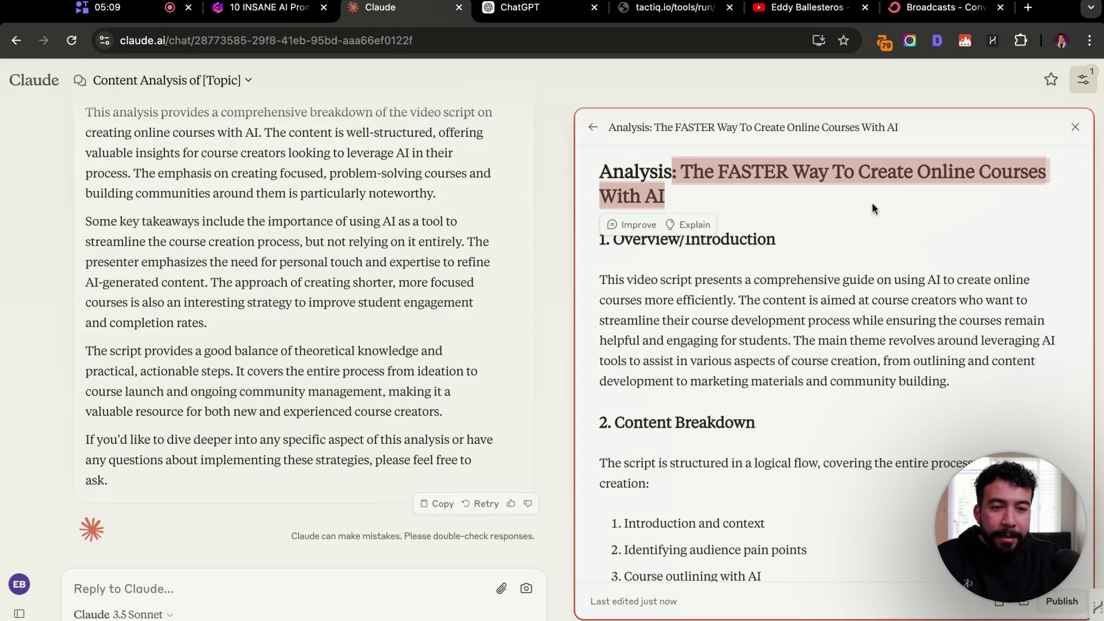
left_click(819, 234)
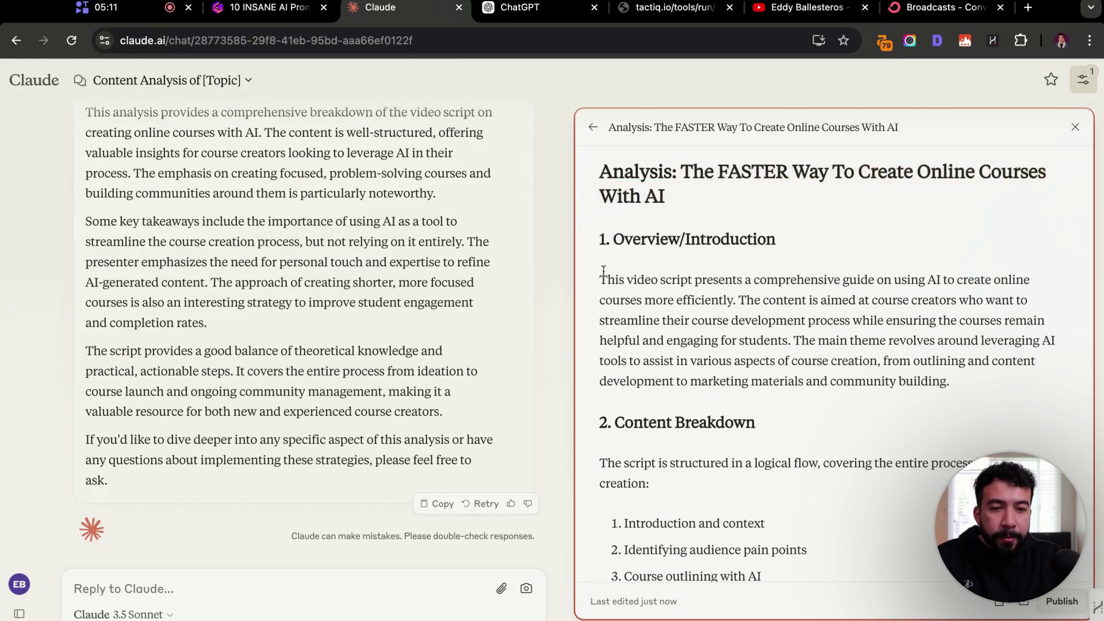
scroll(657, 293, "down", 5)
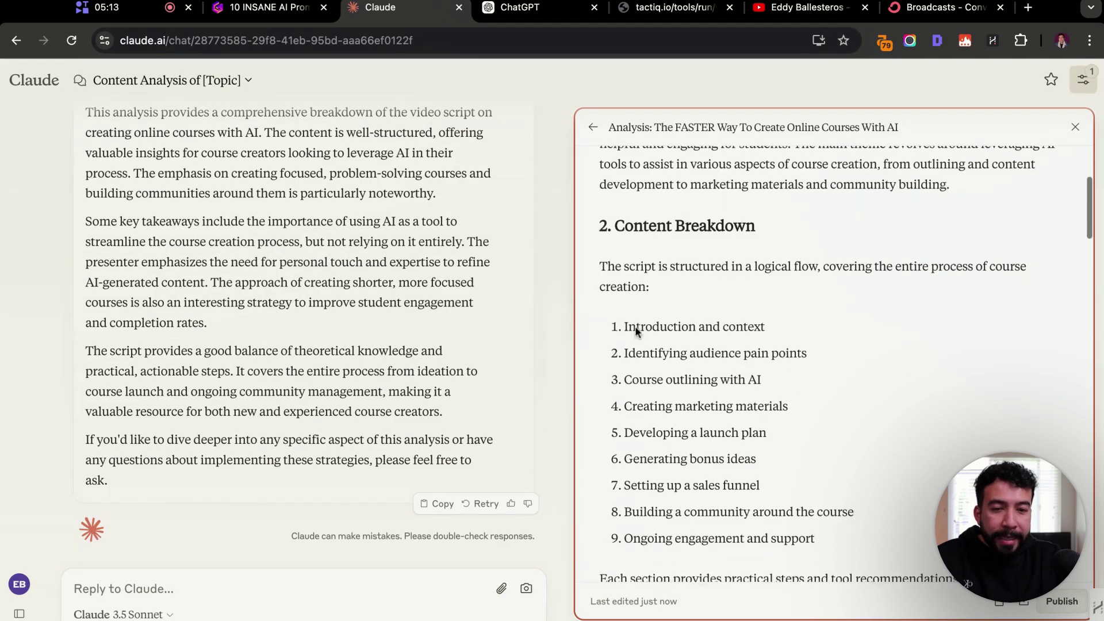
left_click_drag(761, 378, 789, 454)
scroll(833, 432, "down", 1)
left_click(833, 433)
scroll(676, 305, "down", 6)
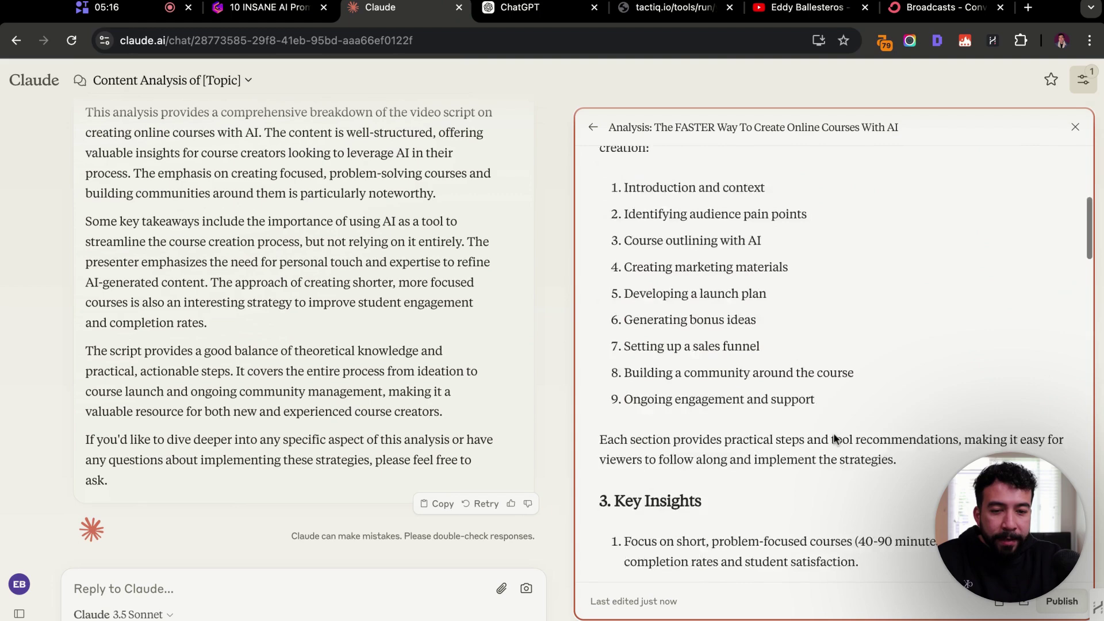
left_click_drag(670, 402, 609, 268)
scroll(680, 305, "down", 6)
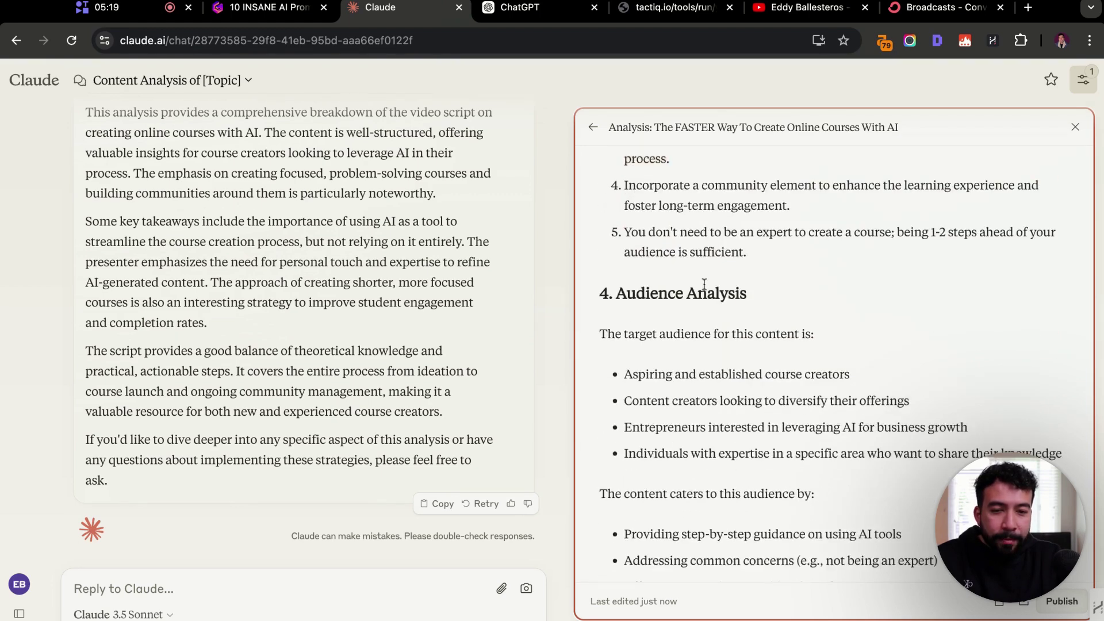
scroll(709, 303, "down", 6)
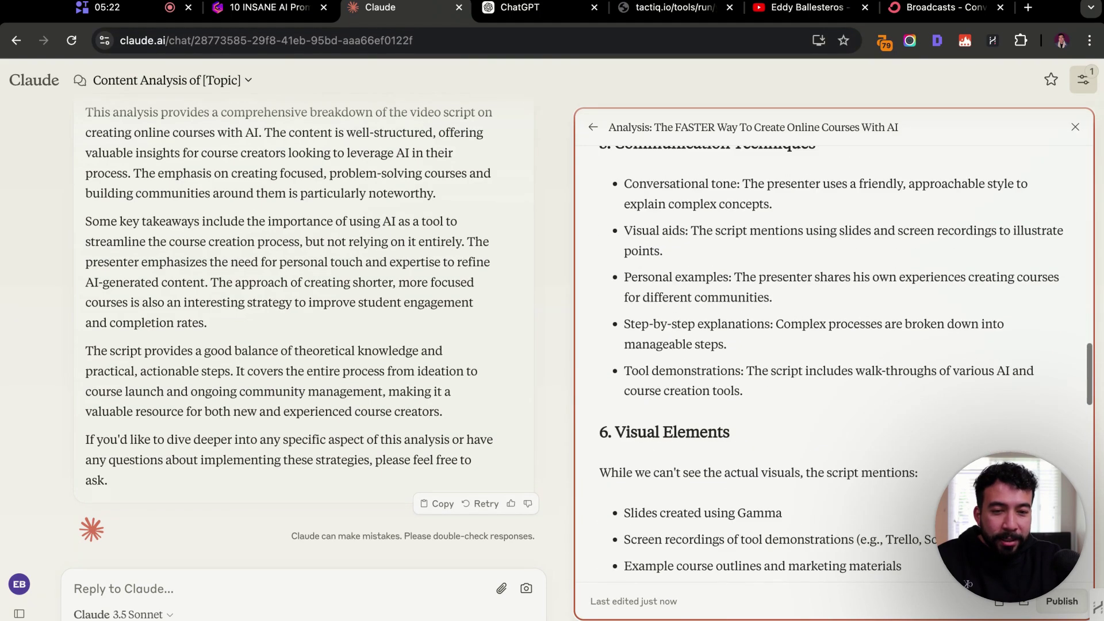
scroll(782, 303, "down", 6)
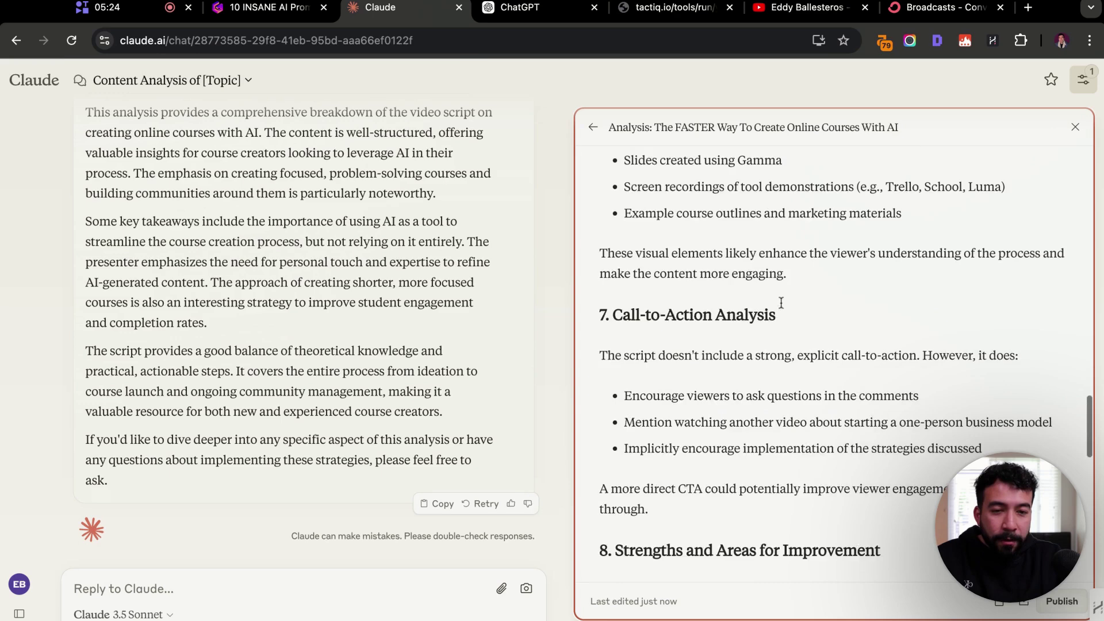
Send the newsletter email prompt with company 'automatic prompting' and reading level '8th grade'.
left_click(281, 11)
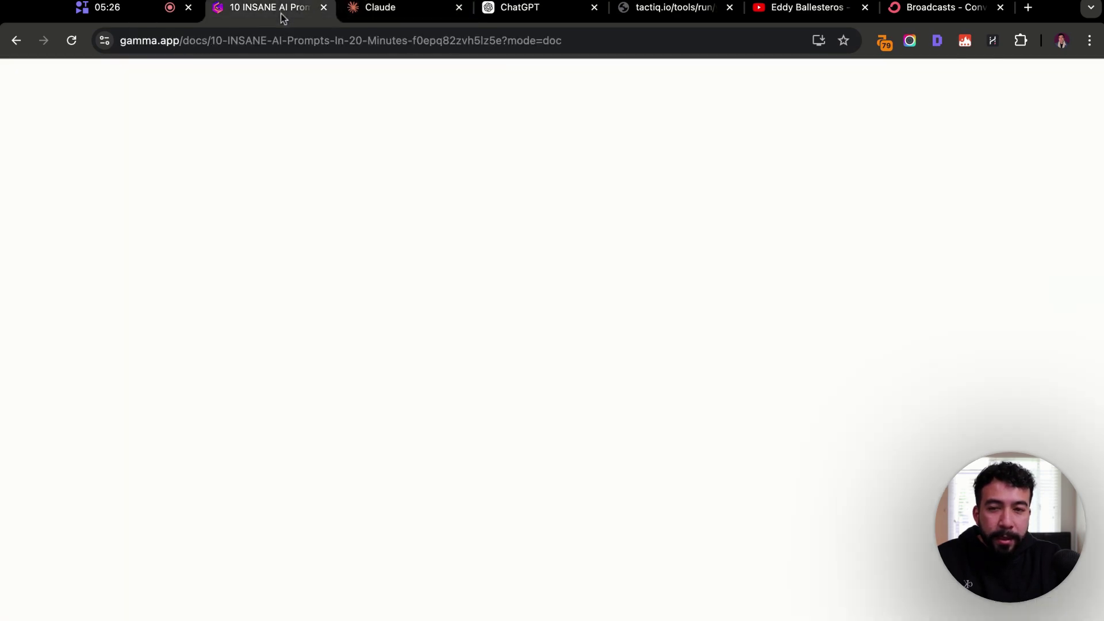
left_click_drag(470, 502, 471, 517)
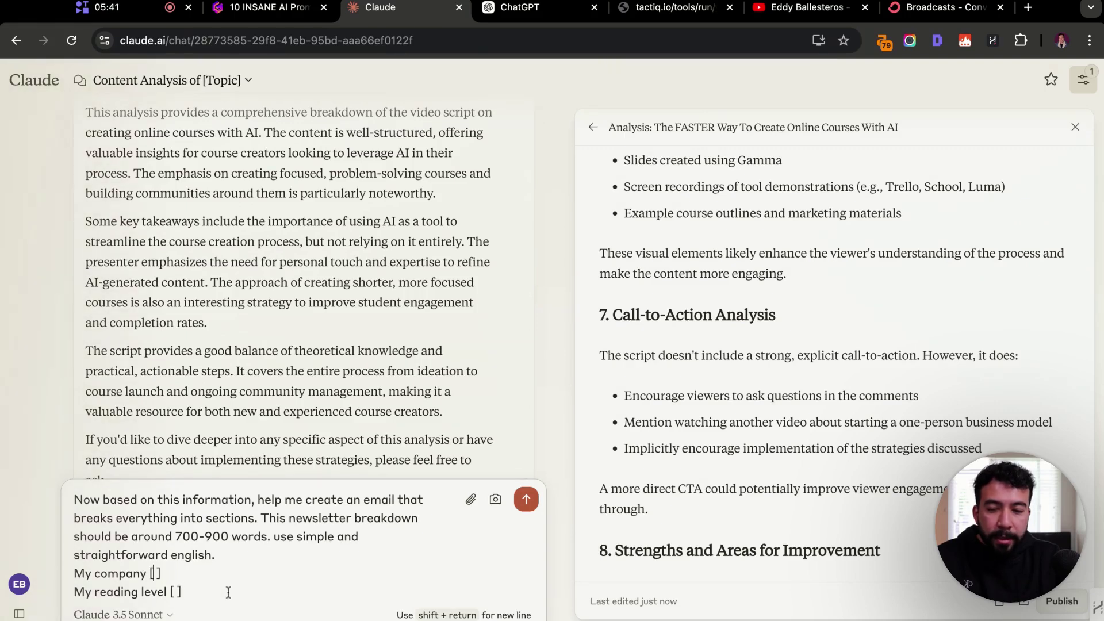
type("prompting")
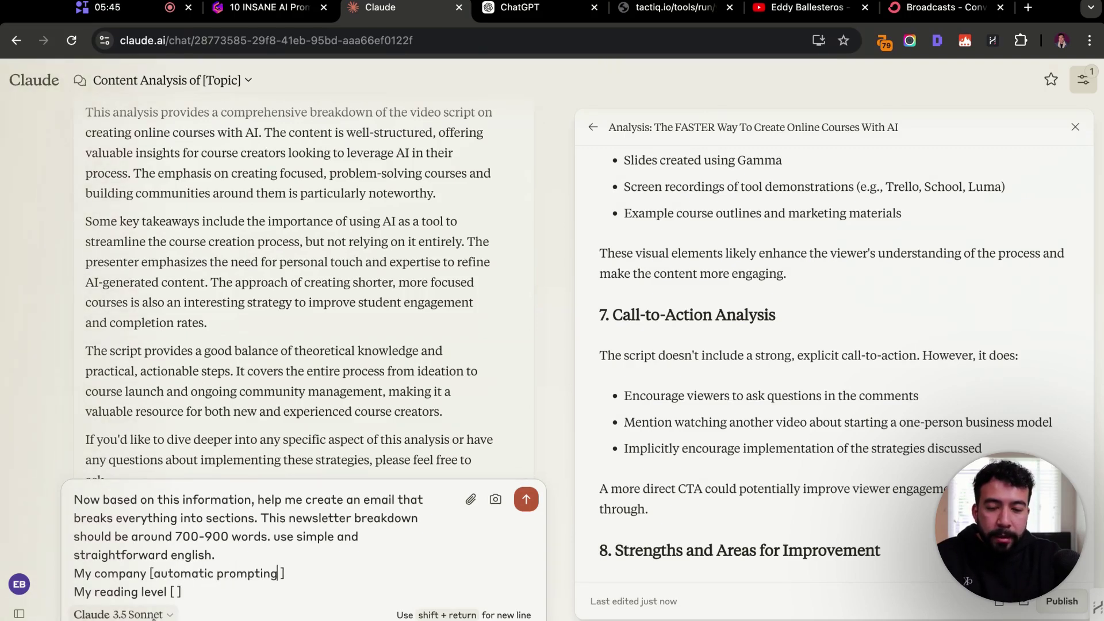
left_click(174, 593)
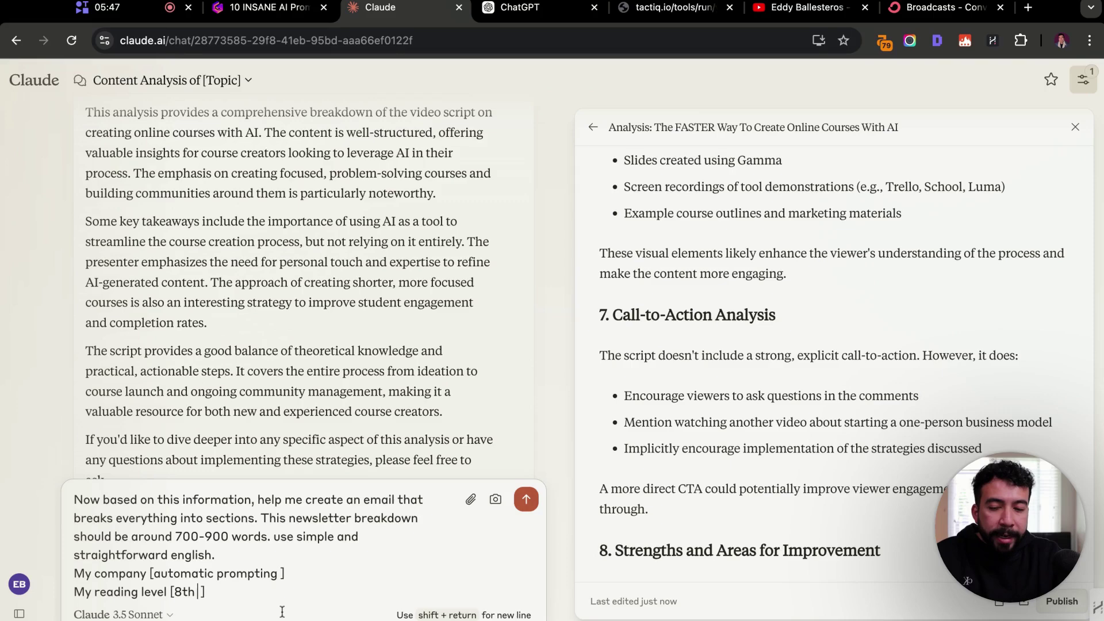
type("8th frad")
key("BackSpace")
key("BackSpace")
key("BackSpace")
key("BackSpace")
type("grade")
key("Return")
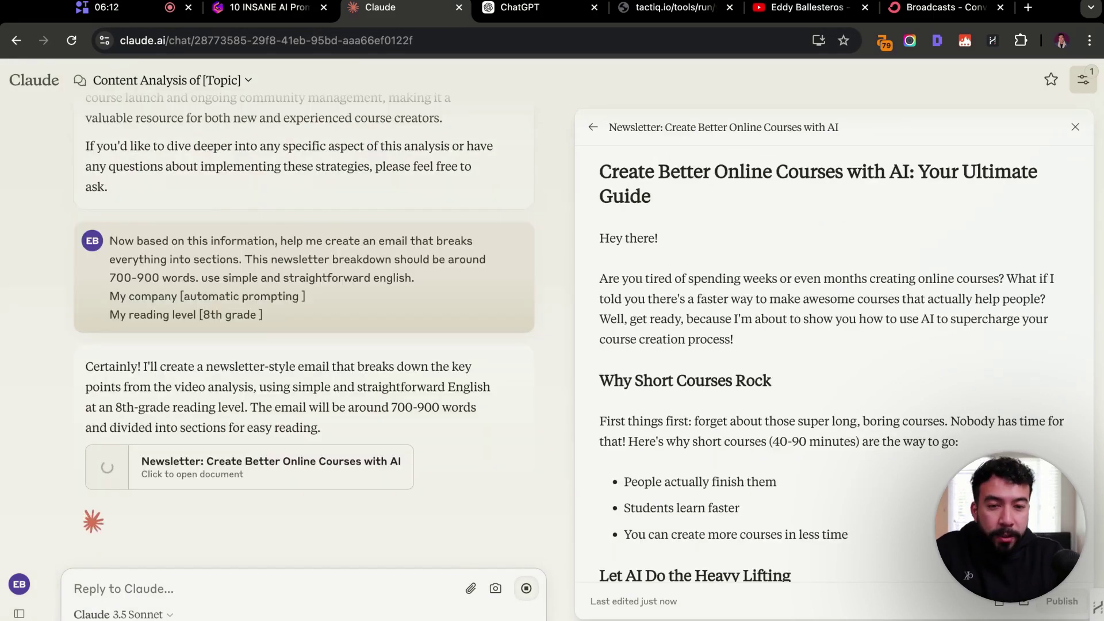
left_click_drag(595, 236, 792, 329)
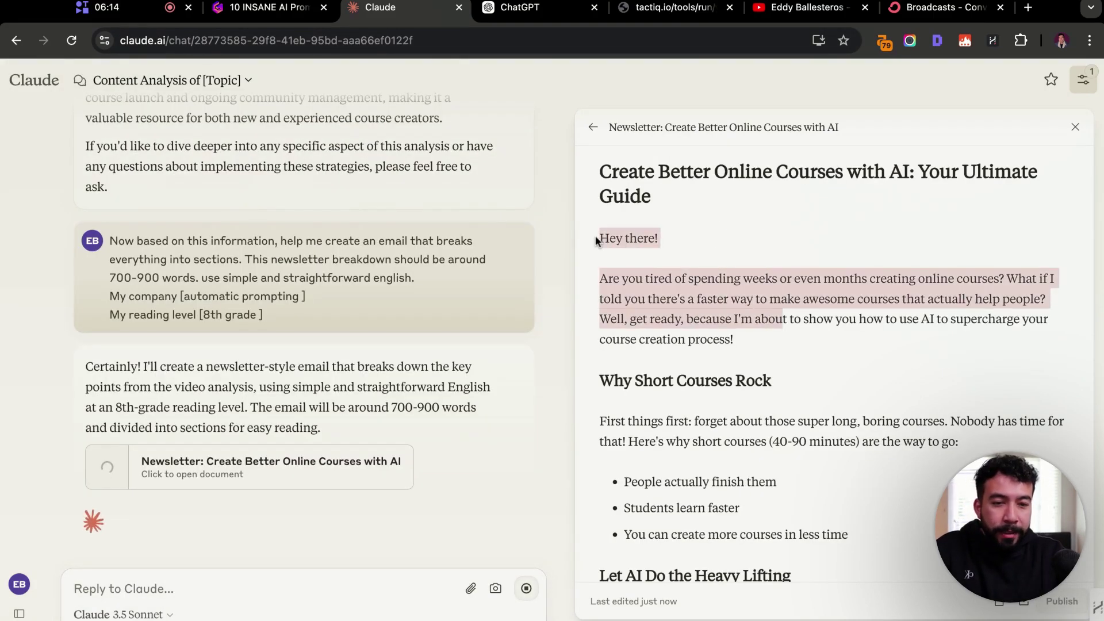
left_click(792, 329)
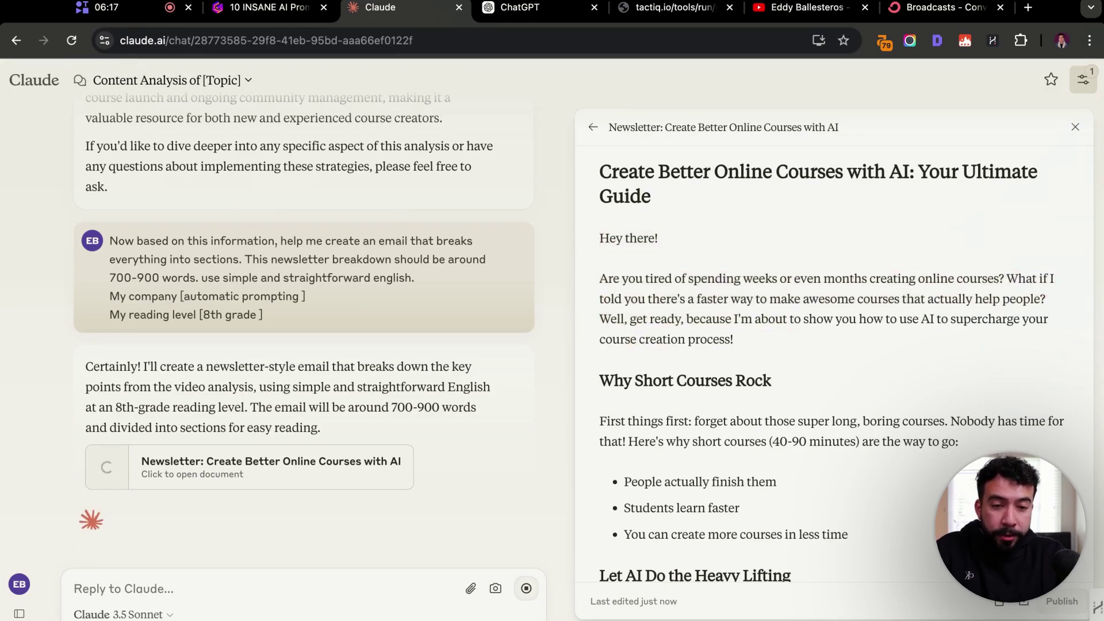
scroll(690, 288, "down", 3)
left_click_drag(777, 351, 829, 367)
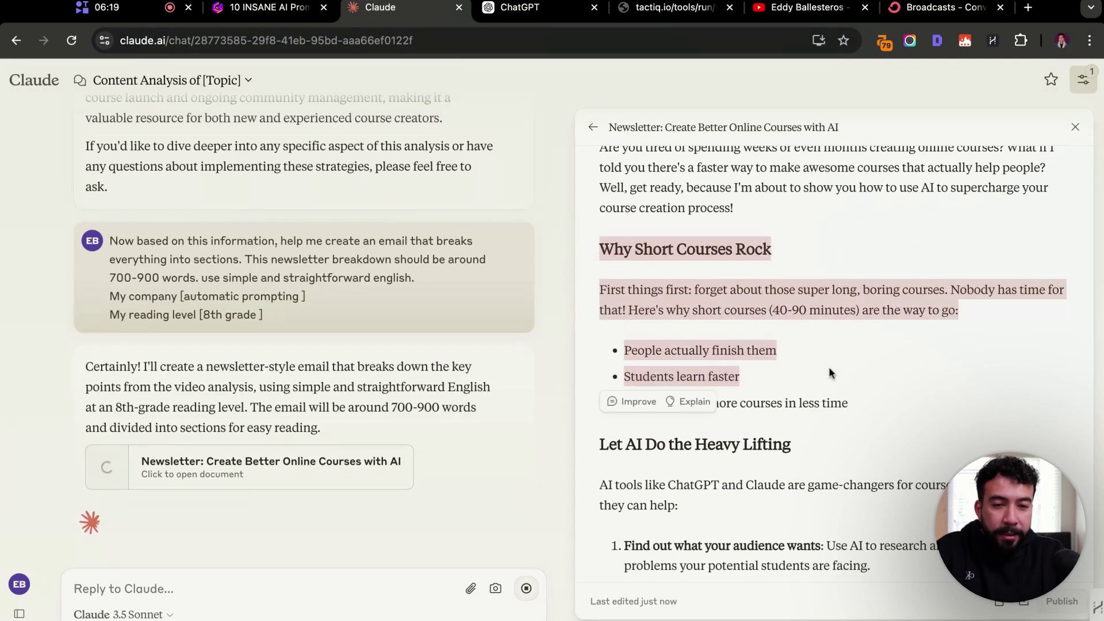
left_click(884, 381)
scroll(883, 382, "down", 3)
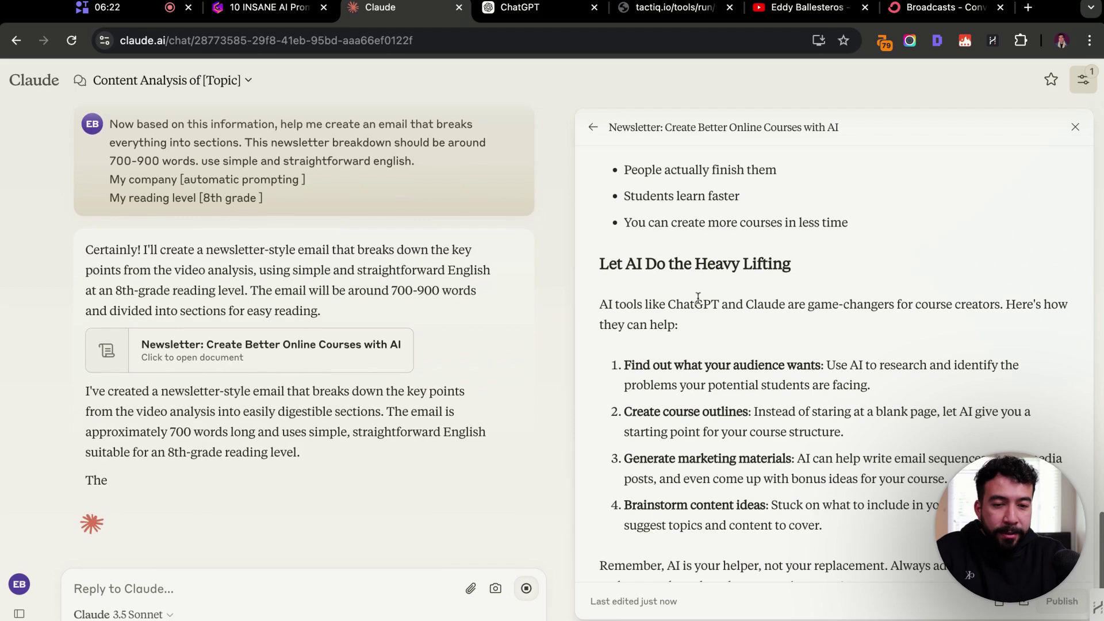
scroll(612, 276, "down", 6)
left_click_drag(612, 276, 999, 309)
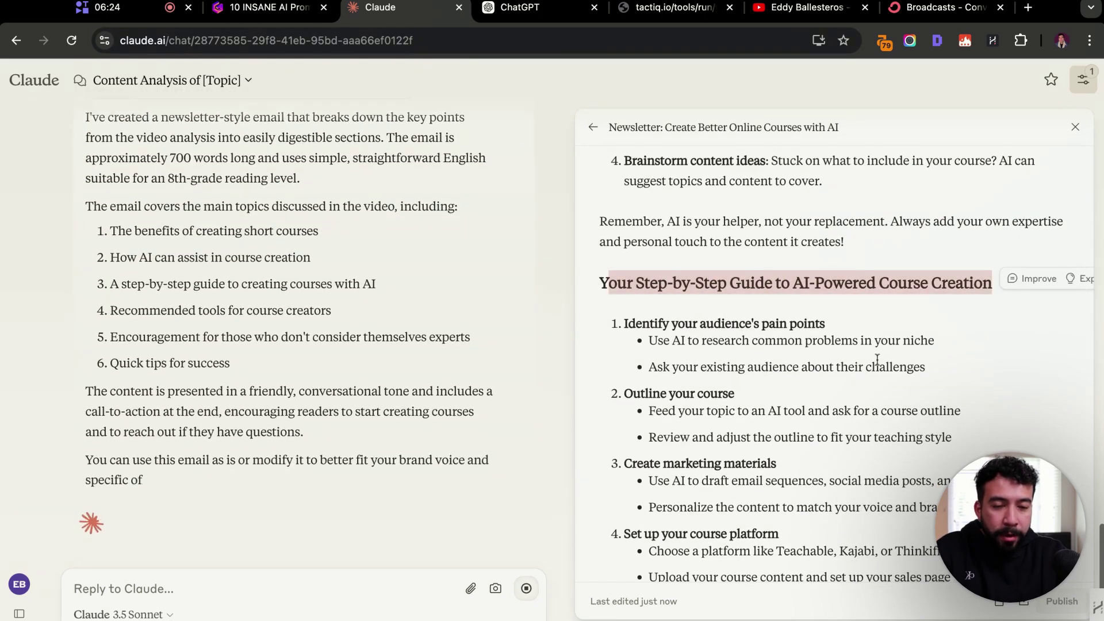
scroll(877, 359, "down", 3)
scroll(877, 359, "down", 4)
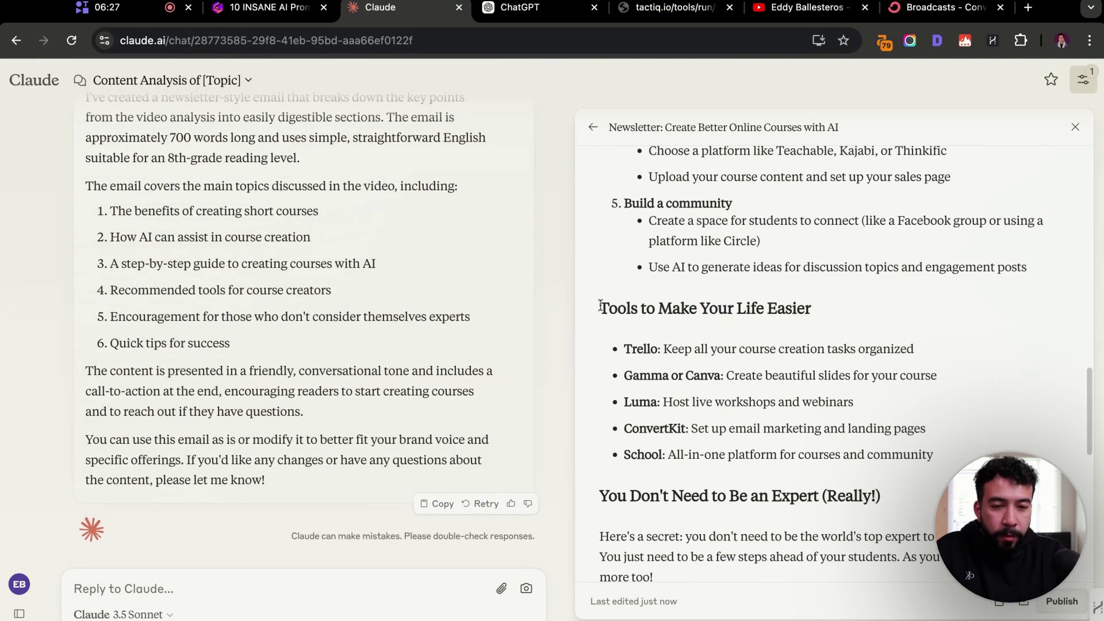
left_click_drag(601, 311, 937, 377)
left_click(922, 415)
left_click_drag(923, 415, 631, 333)
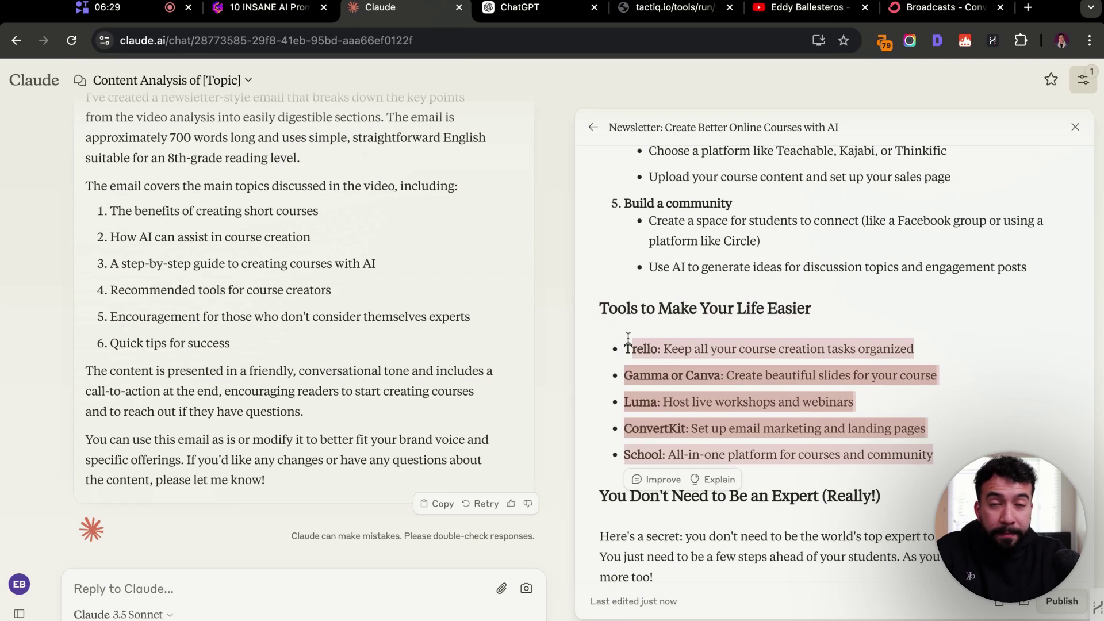
left_click(760, 340)
scroll(842, 298, "down", 5)
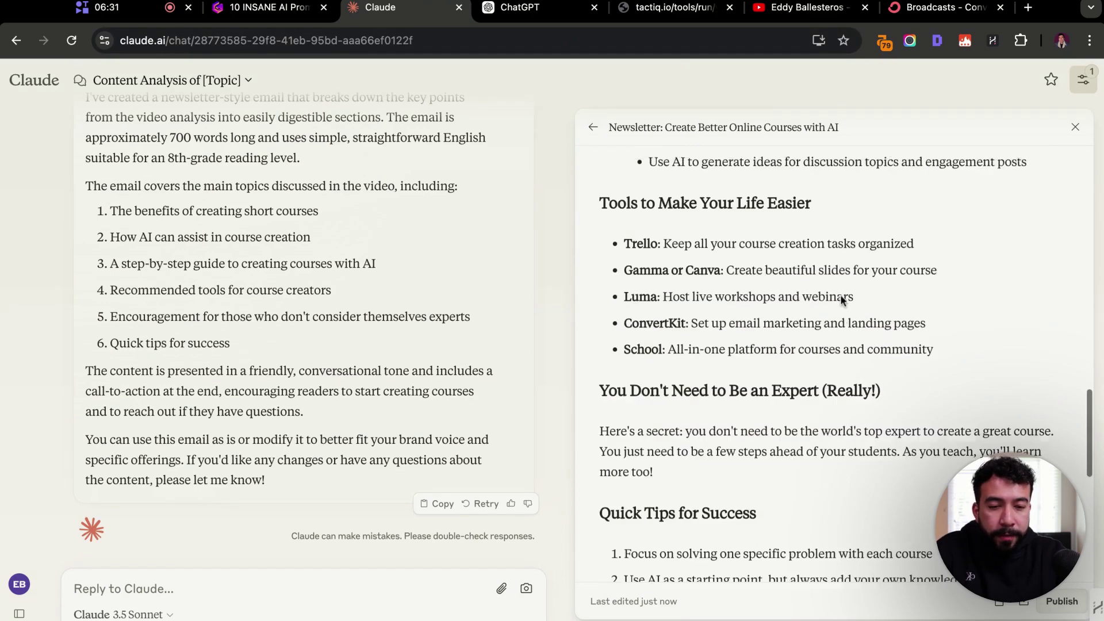
scroll(695, 349, "down", 5)
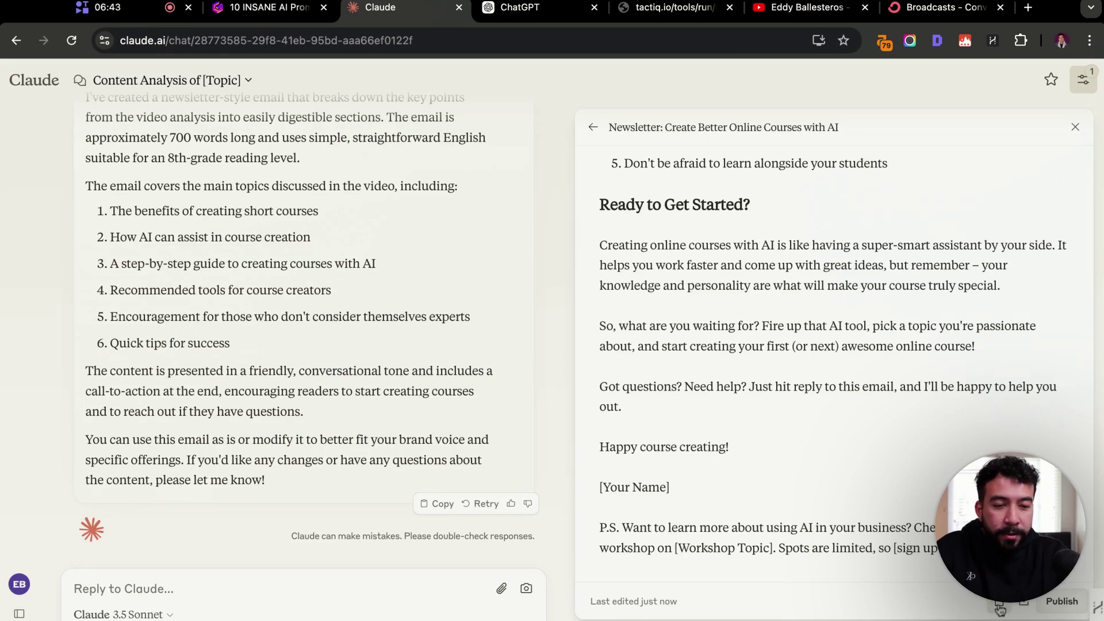
Create a new ConvertKit broadcast draft based on the New AP v1 template.
left_click(943, 7)
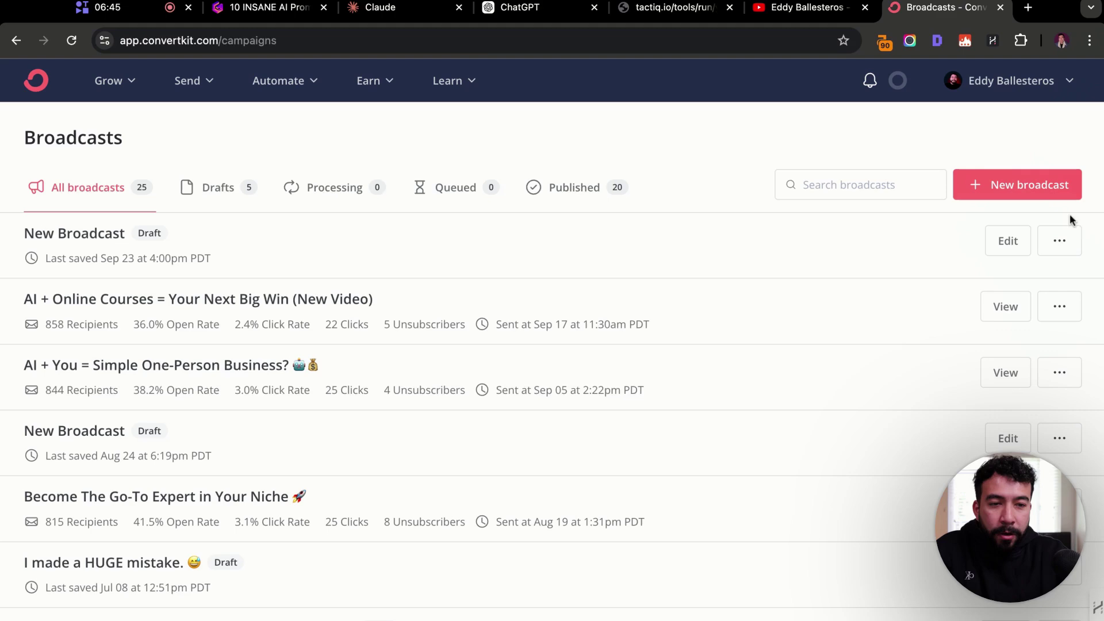
left_click(1023, 184)
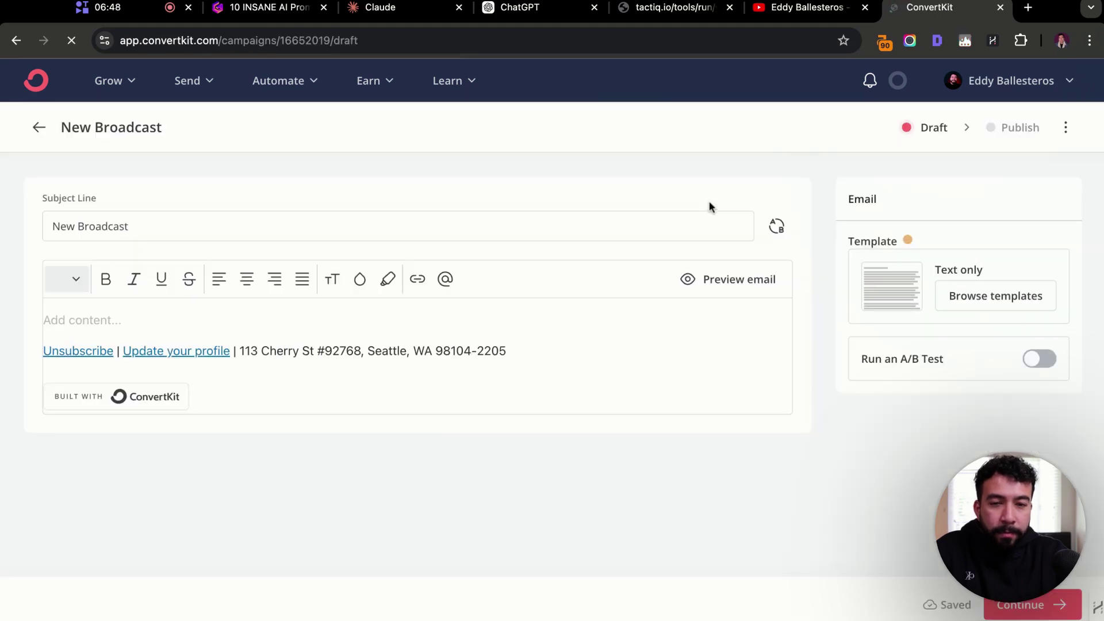
left_click(1004, 298)
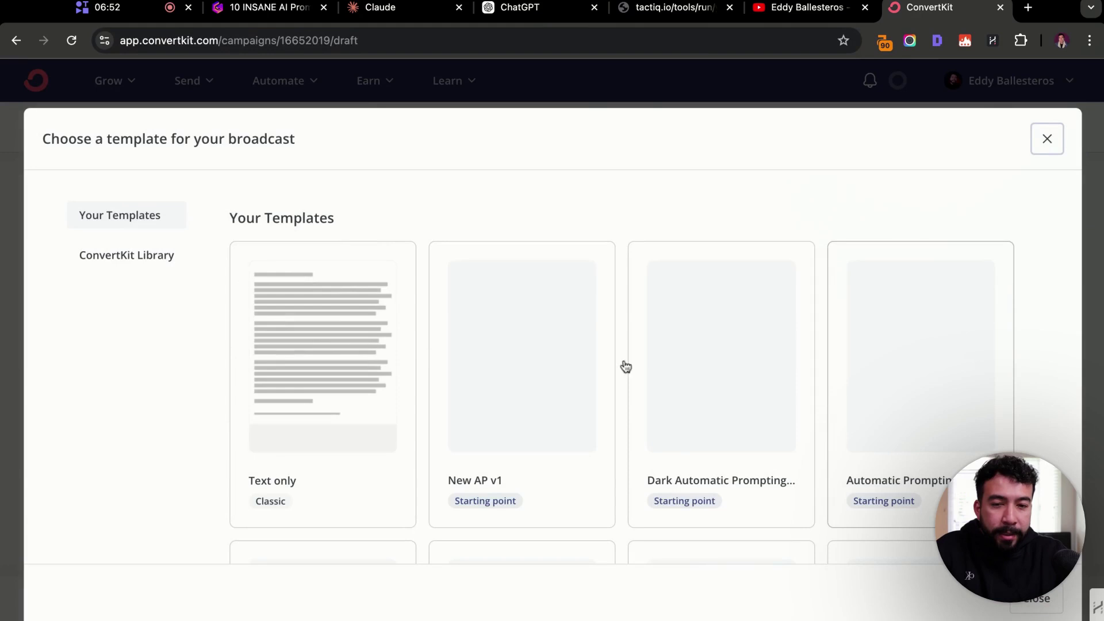
left_click(610, 366)
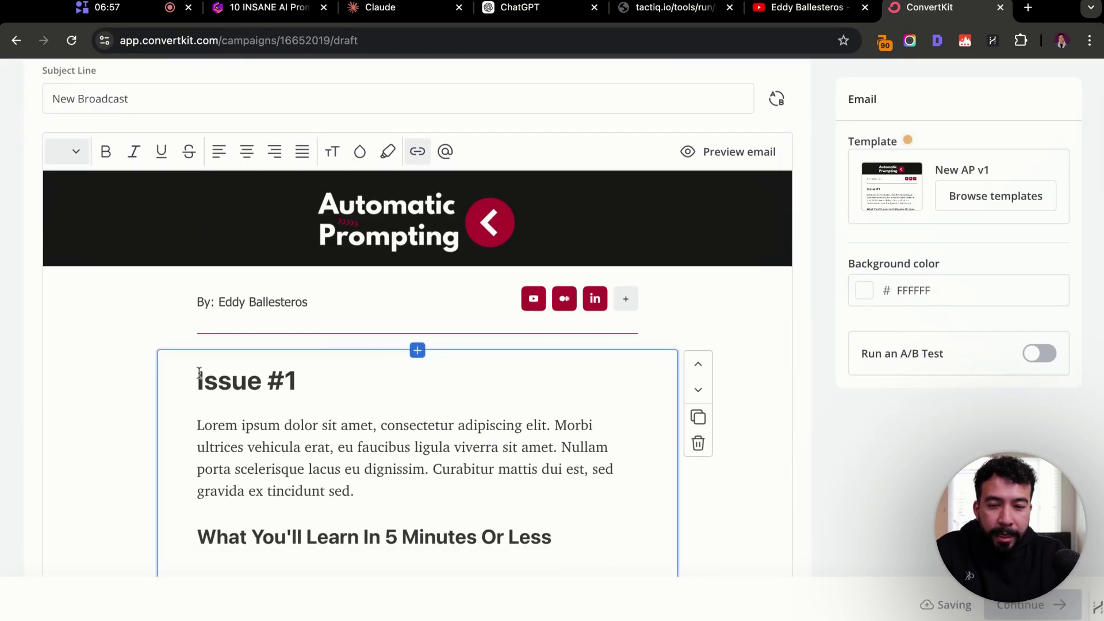
Break the newsletter intro into short paragraphs at 'What if I told you' and 'Well, get ready'.
key("shift+Down")
key("shift+Down")
key("shift+Down")
key("shift+Down")
key("shift+Down")
key("shift+Down")
key("shift+Down")
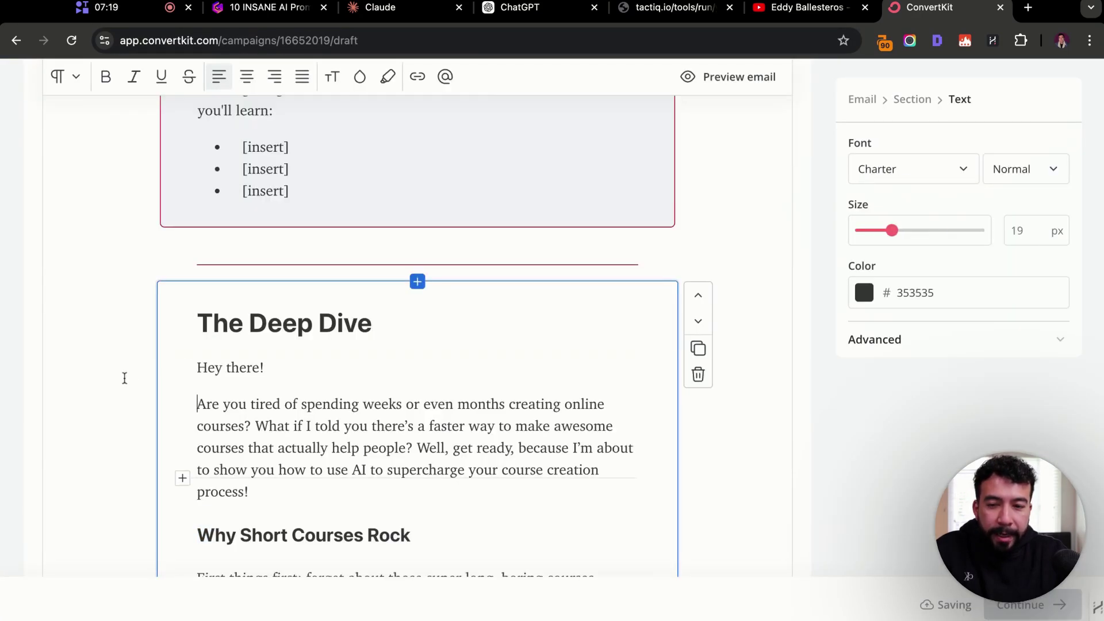
scroll(124, 378, "down", 2)
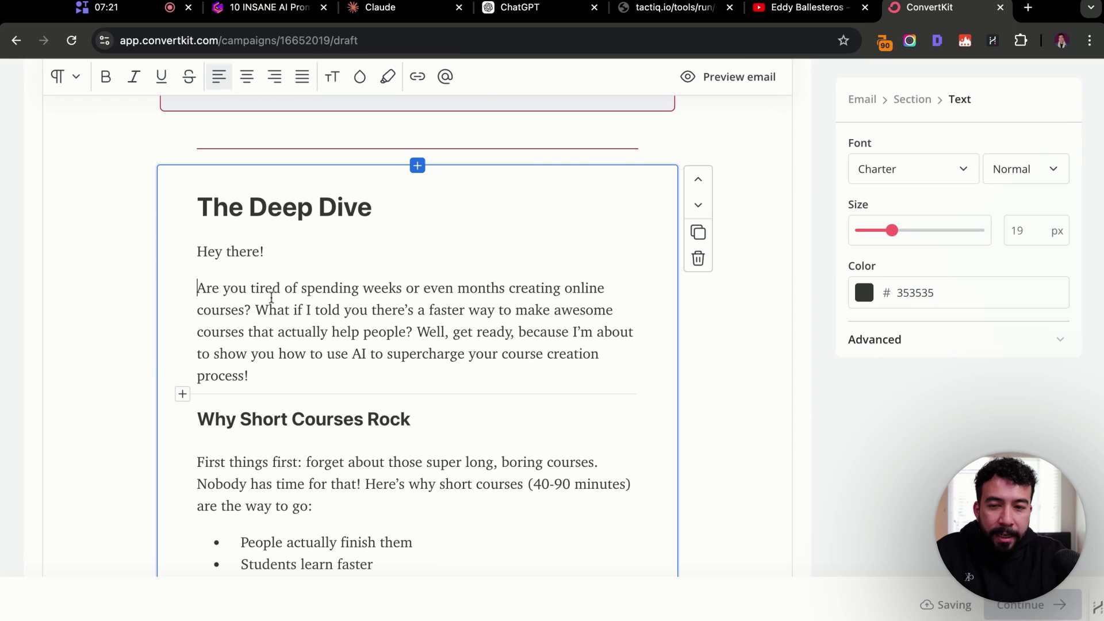
scroll(355, 274, "down", 1)
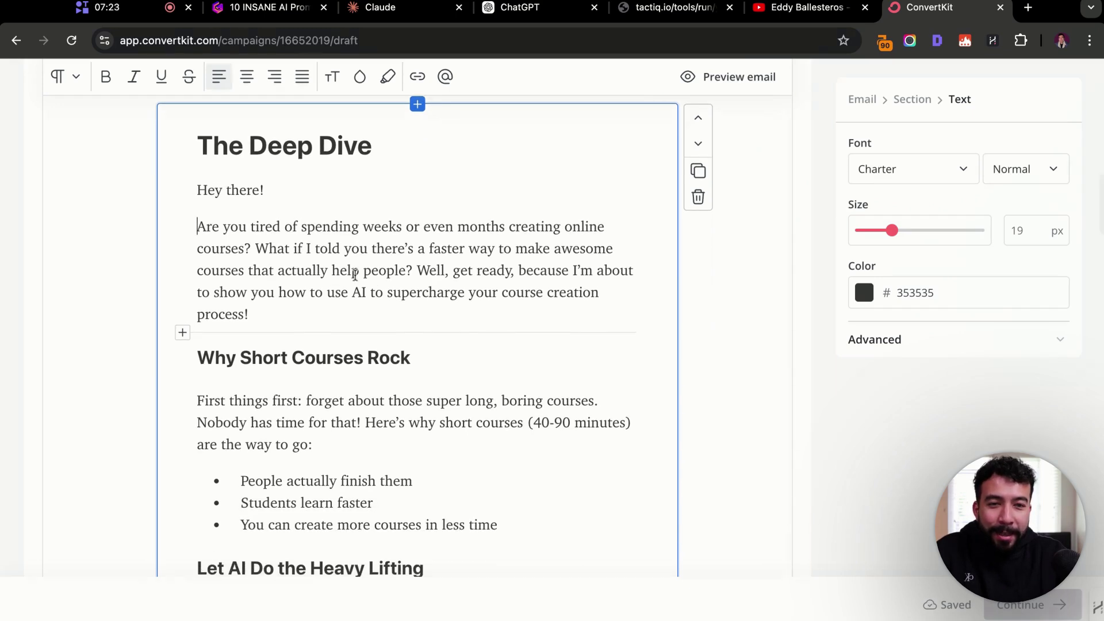
left_click(256, 248)
key("Return")
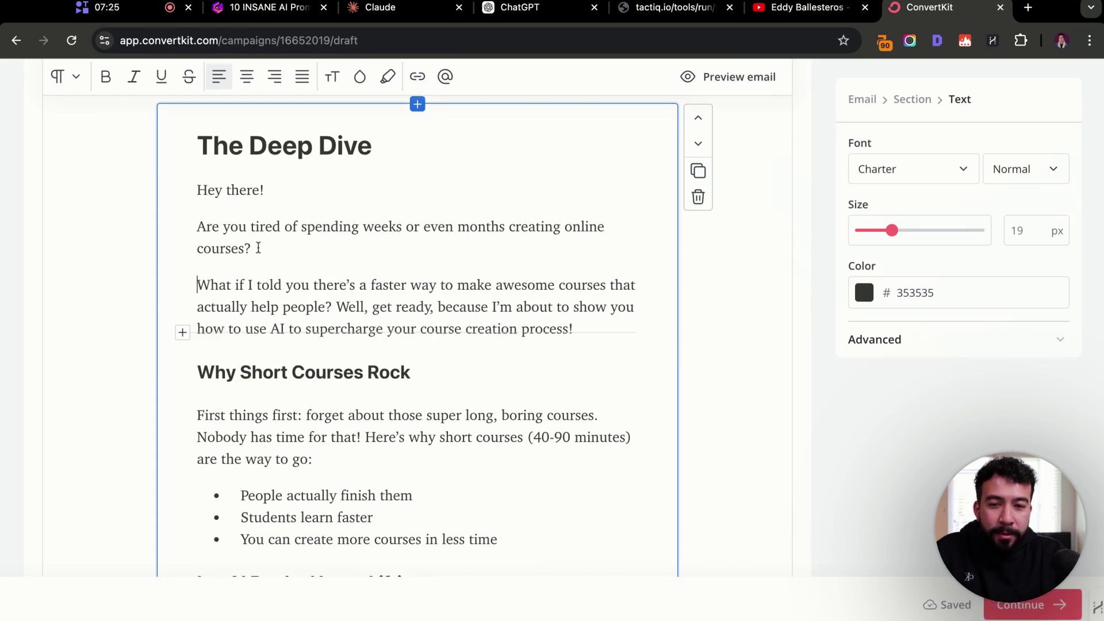
left_click(338, 306)
key("Return")
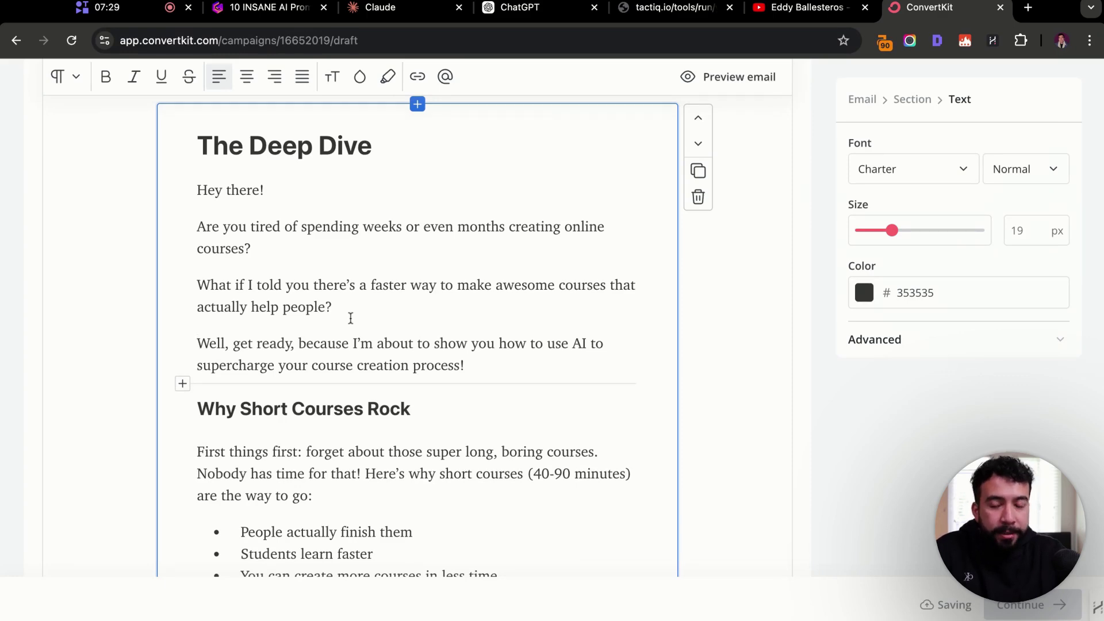
scroll(316, 326, "down", 1)
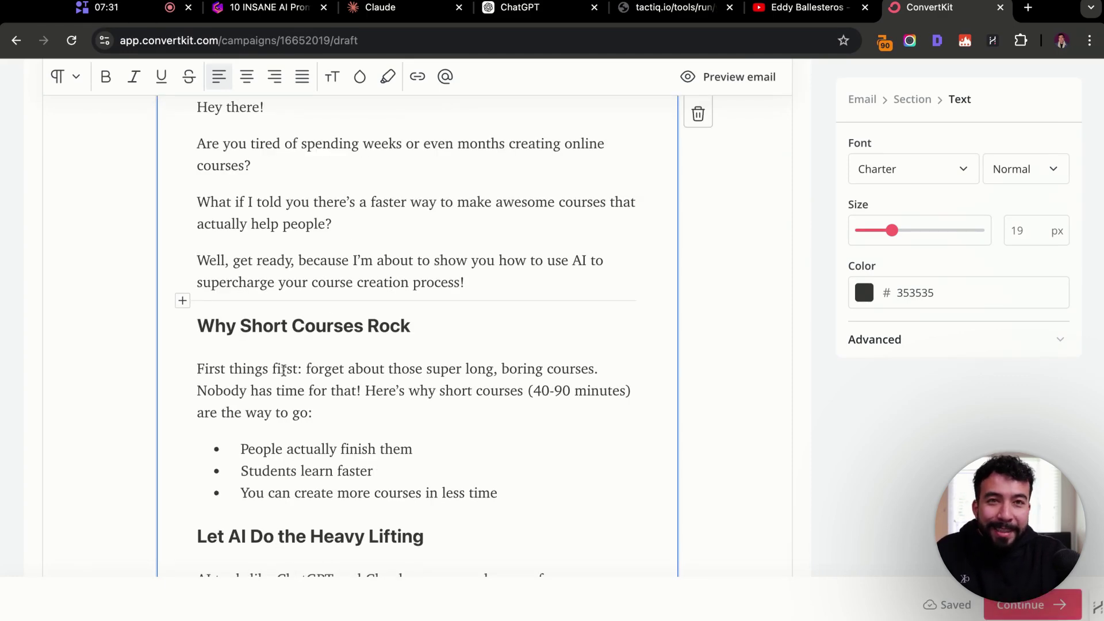
scroll(311, 347, "down", 3)
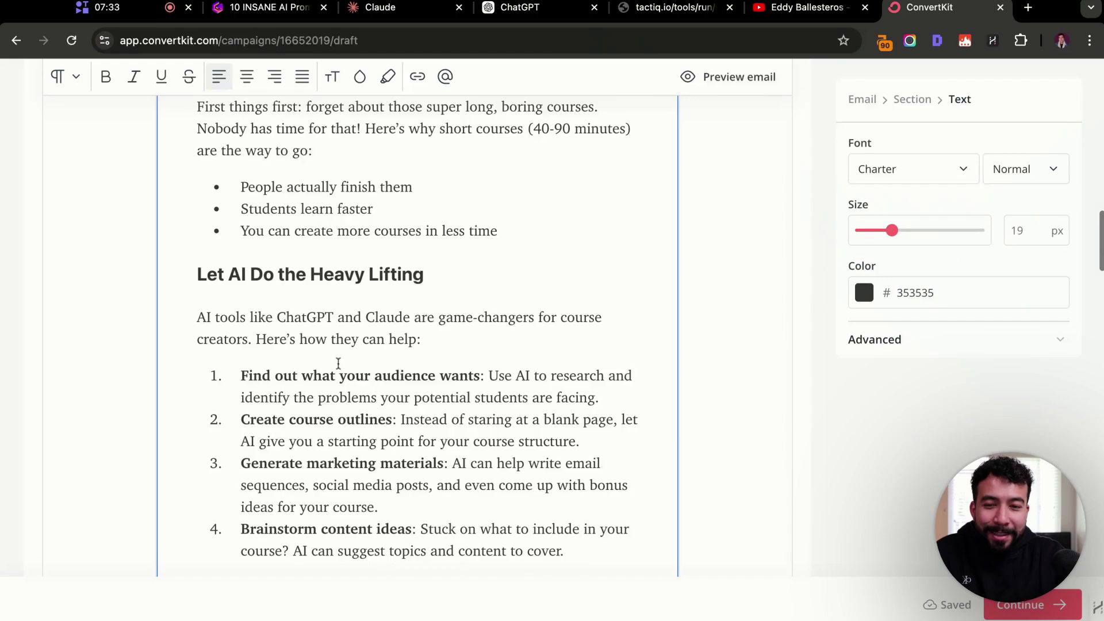
scroll(411, 288, "down", 3)
scroll(412, 288, "down", 3)
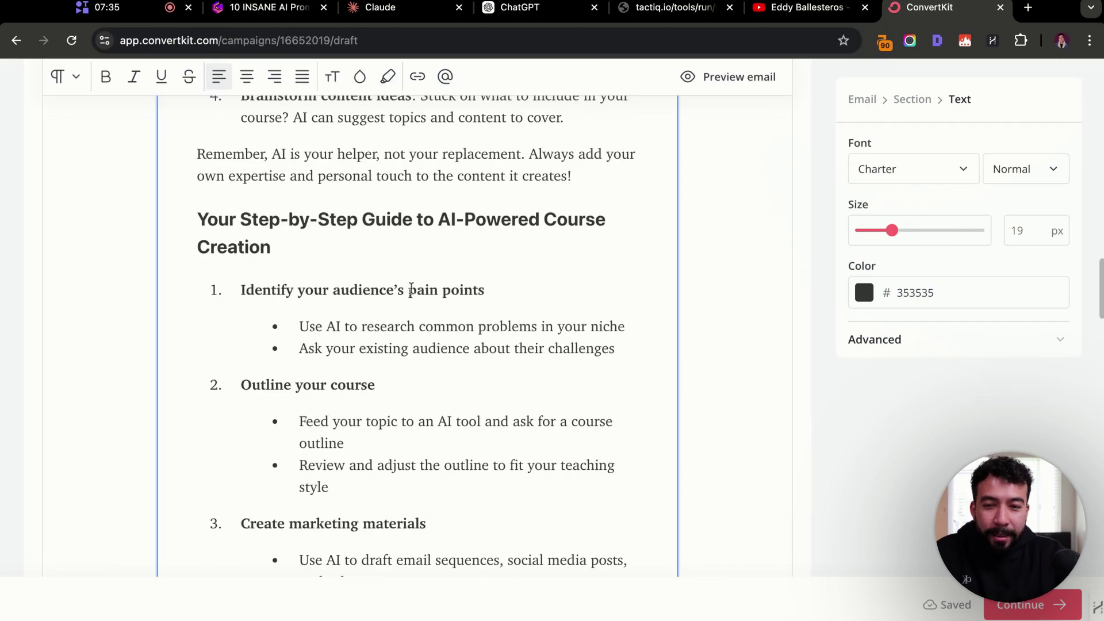
scroll(411, 288, "down", 3)
scroll(411, 289, "up", 4)
scroll(411, 288, "up", 10)
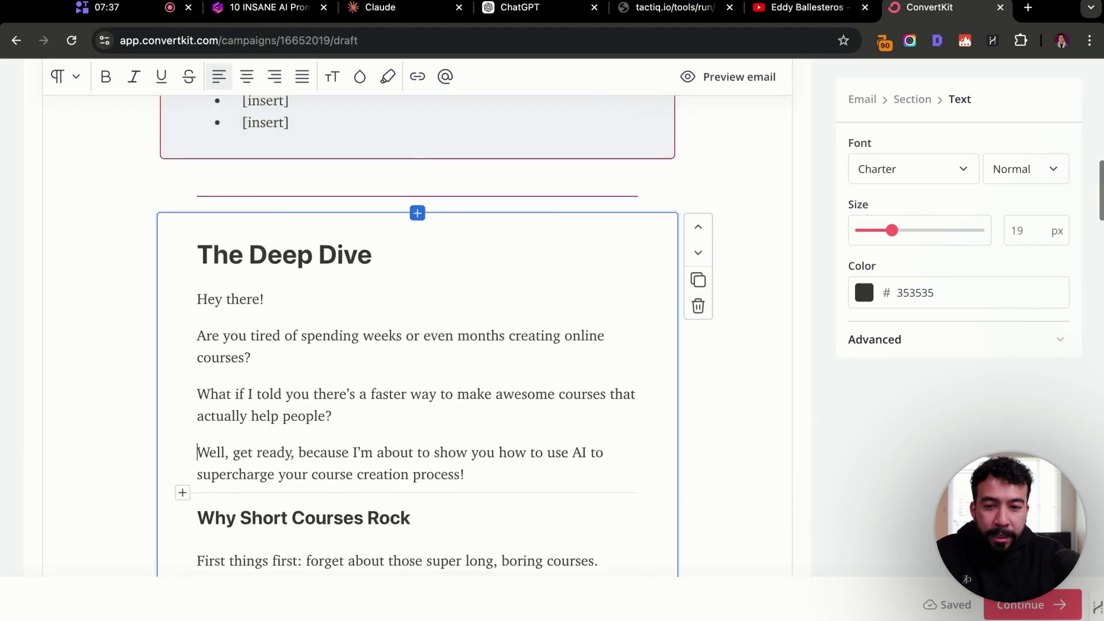
scroll(394, 190, "down", 1)
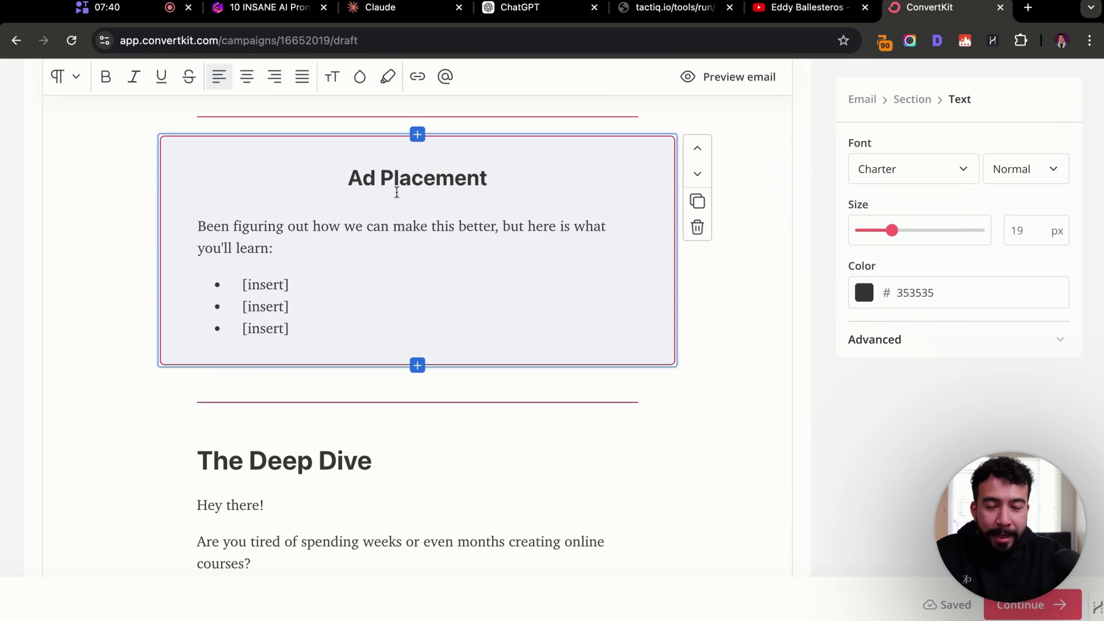
scroll(395, 190, "up", 9)
scroll(396, 192, "up", 1)
Replace the Issue #1 lorem ipsum paragraph with the pasted intro text.
triple_click(336, 252)
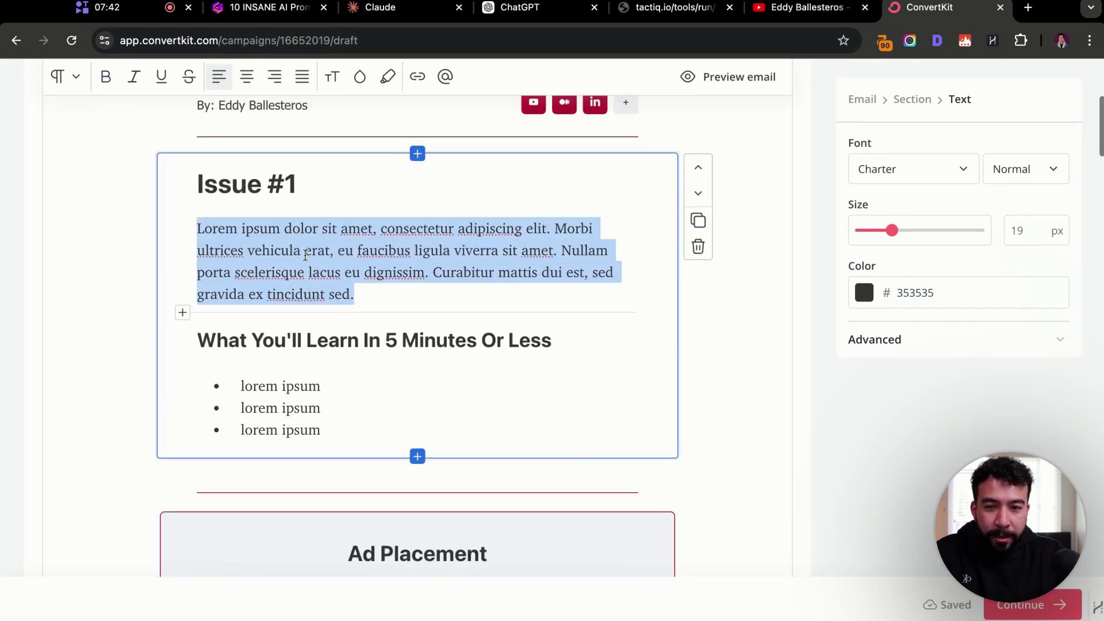
scroll(304, 254, "down", 10)
scroll(403, 322, "up", 10)
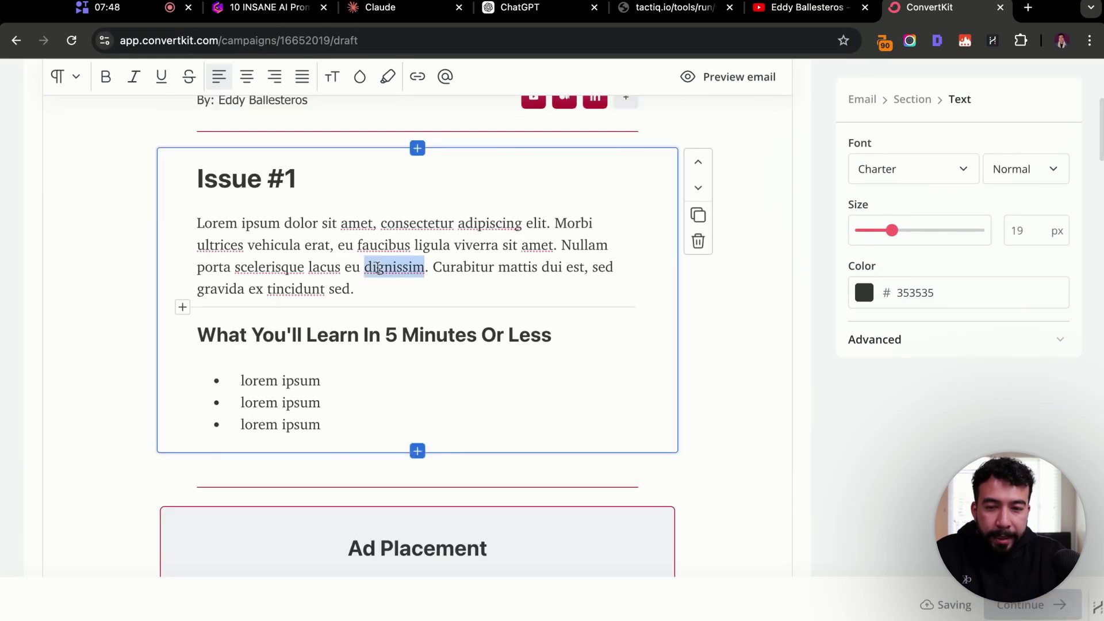
type("Hey there! Are you tired of spending weeks or even months creating online courses? What if I told you there’s a faster way to make awesome courses that actually help people? Well, get ready, because I’m about to show you how to use AI to supercharge your course creation process!")
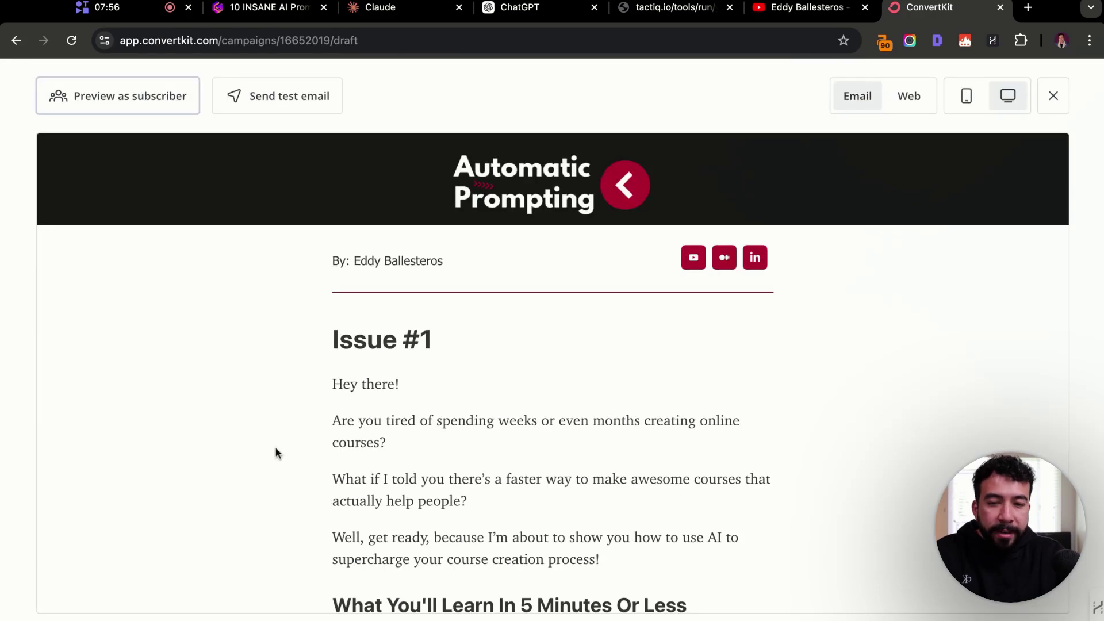
Scroll through the email preview, checking the Issue #1 heading and newsletter body.
scroll(276, 448, "down", 2)
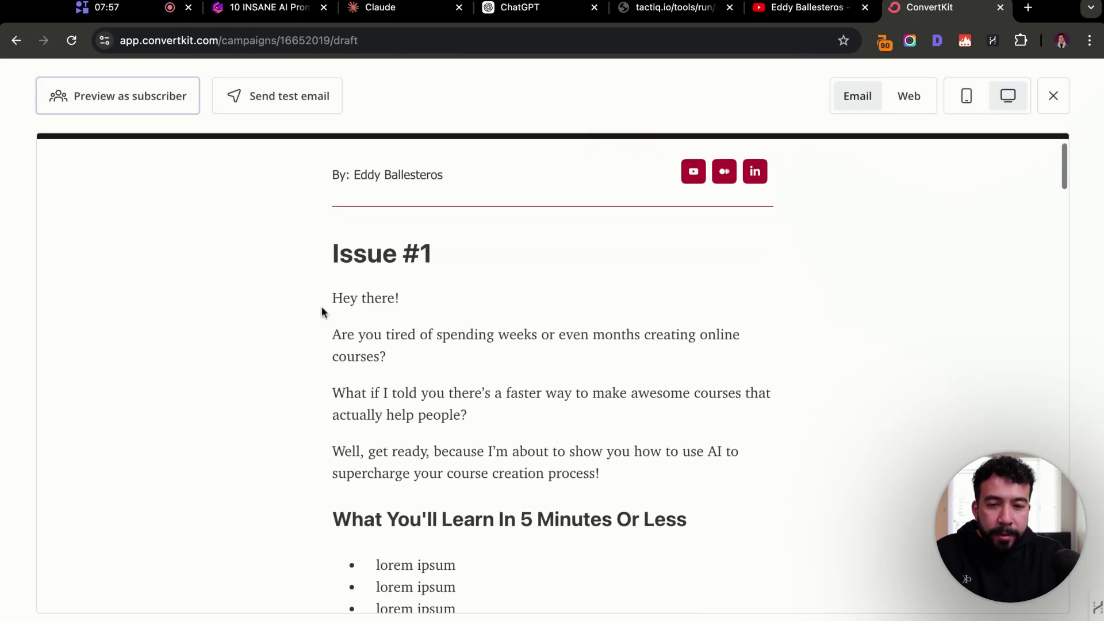
left_click_drag(327, 264, 455, 270)
left_click(452, 269)
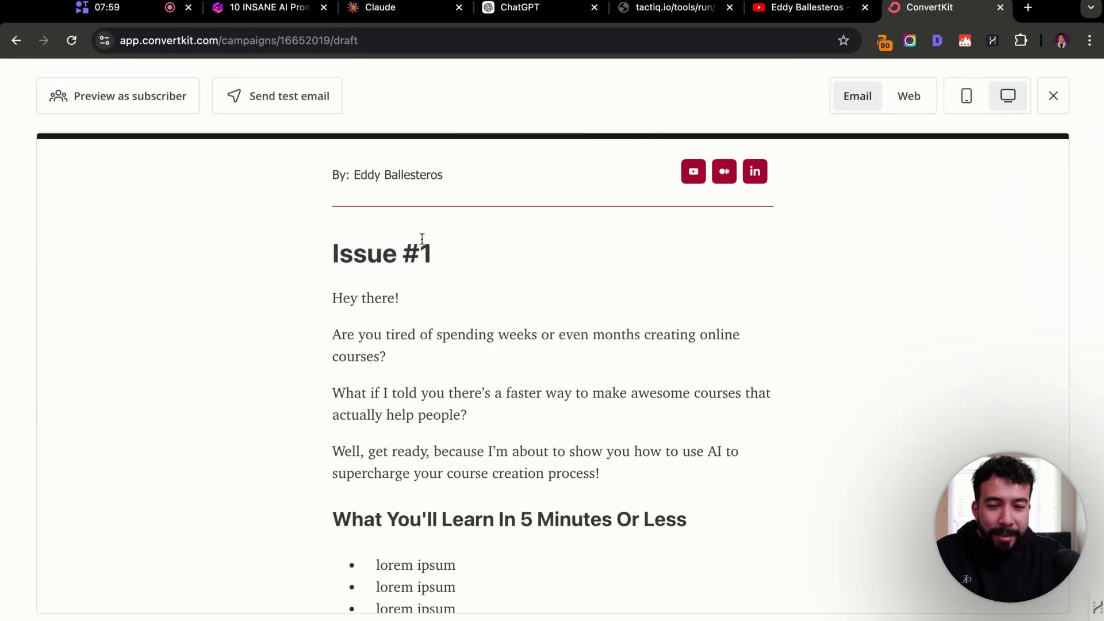
scroll(311, 402, "down", 5)
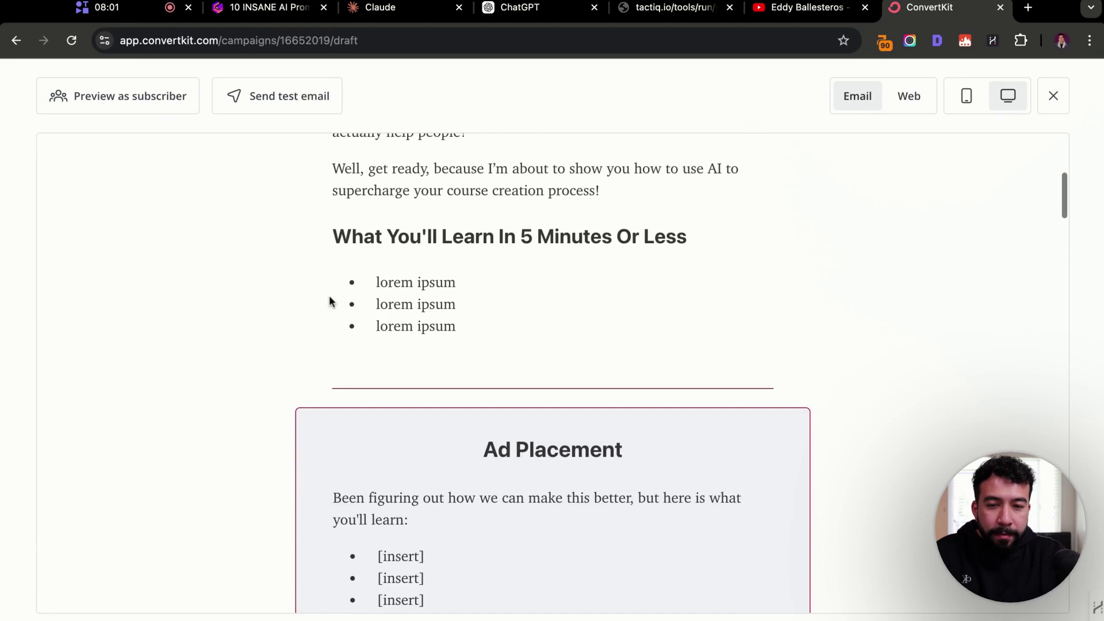
scroll(329, 297, "down", 10)
scroll(274, 328, "up", 1)
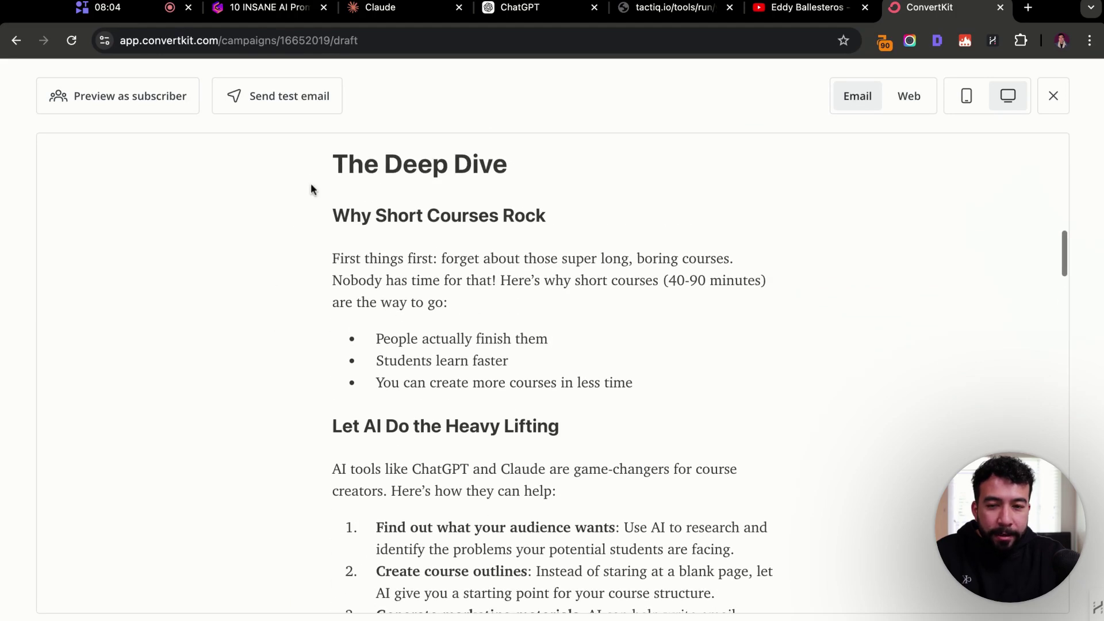
left_click_drag(311, 190, 633, 426)
scroll(576, 345, "down", 4)
scroll(553, 374, "down", 4)
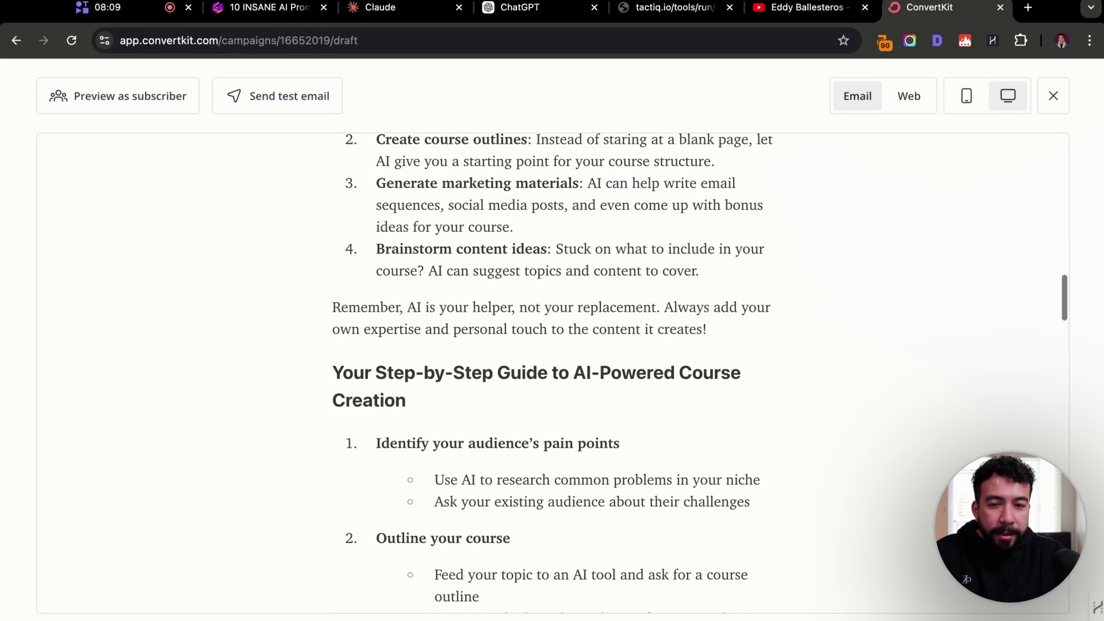
scroll(552, 374, "down", 4)
scroll(552, 374, "down", 8)
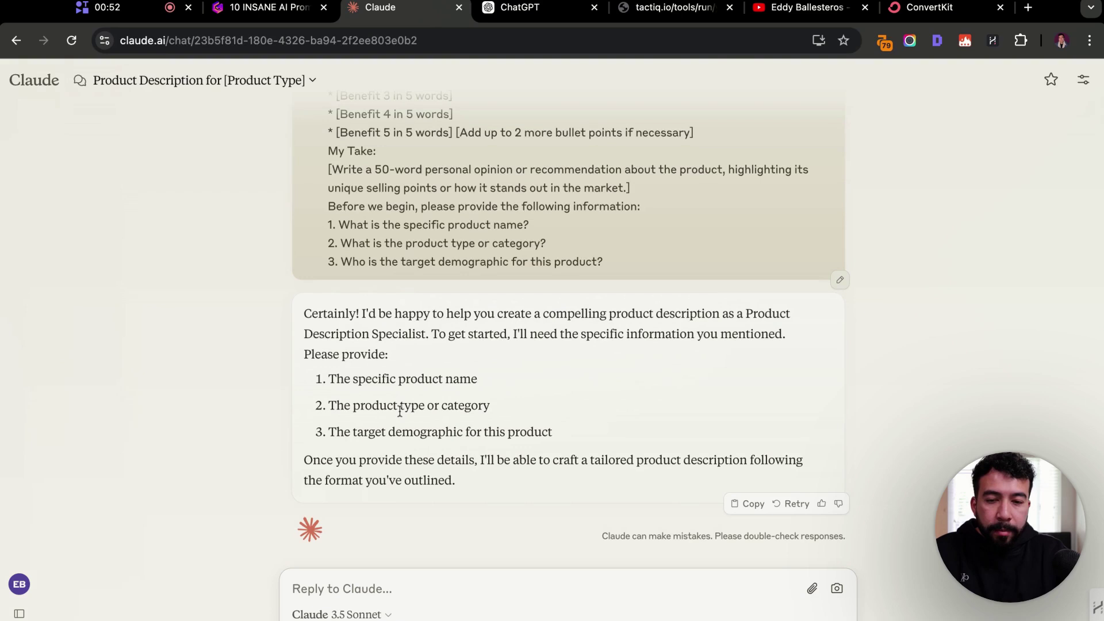
Review Claude's request for the product name, type or category, and target audience.
left_click_drag(400, 406, 523, 415)
left_click(613, 409)
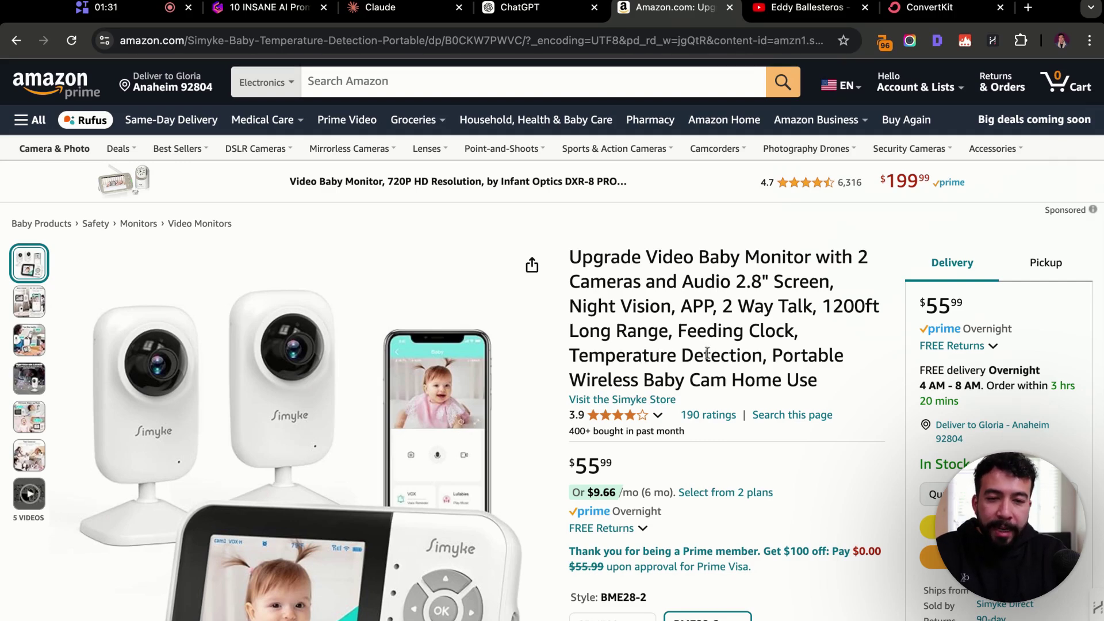
Select the Simyke baby monitor's full product title on the Amazon listing.
left_click_drag(592, 256, 828, 391)
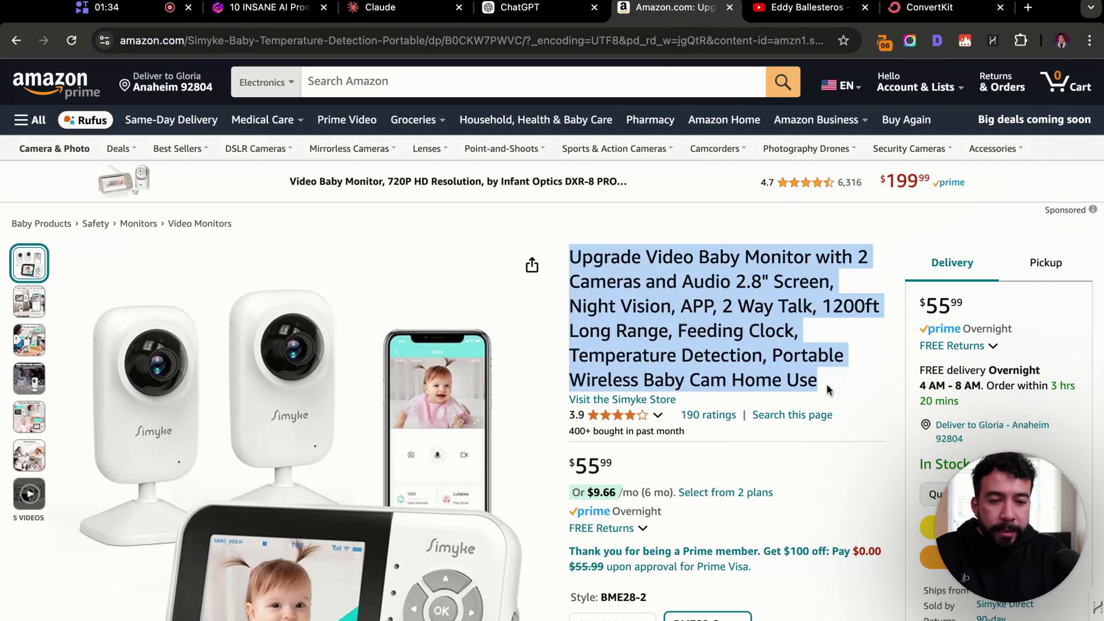
left_click(417, 14)
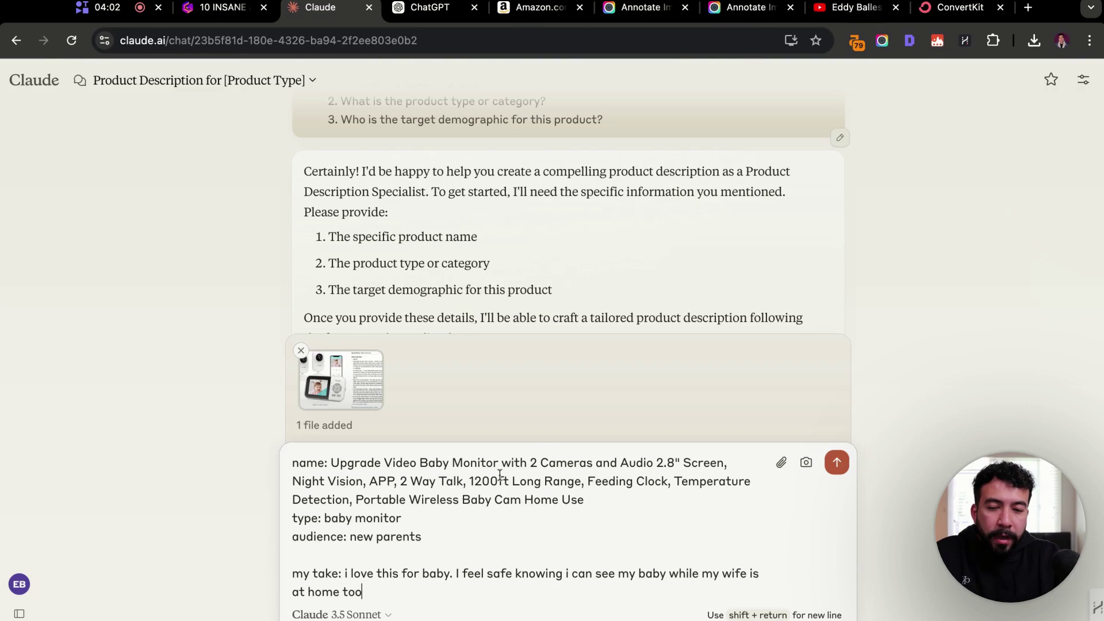
Check the baby monitor type and personal-take lines, then send the details with the attached image.
left_click_drag(321, 518, 402, 518)
left_click(422, 519)
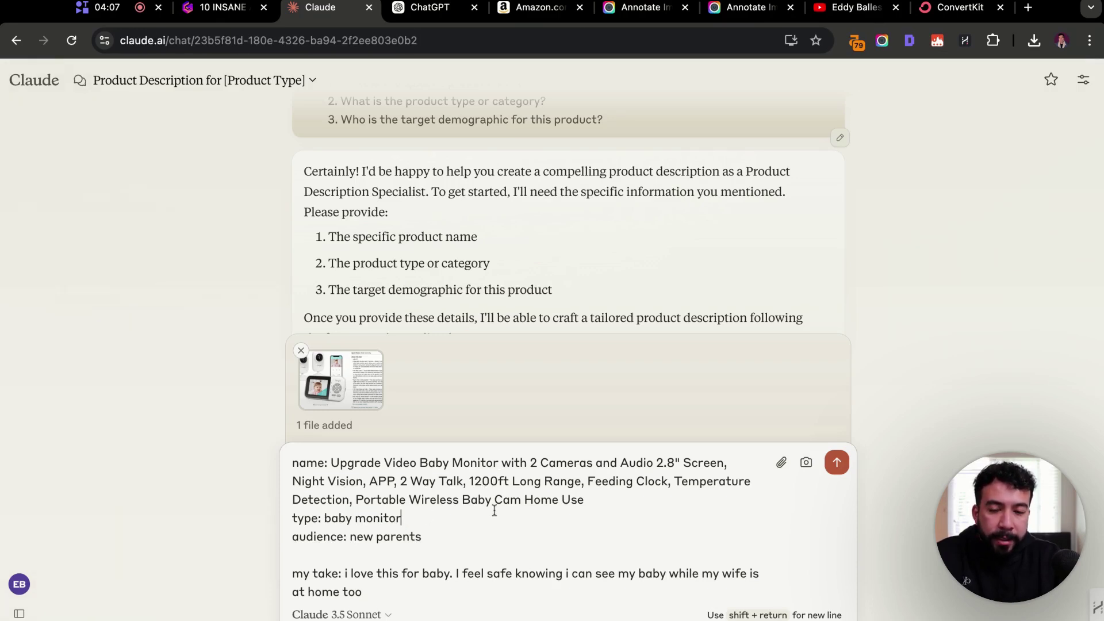
left_click_drag(345, 574, 450, 574)
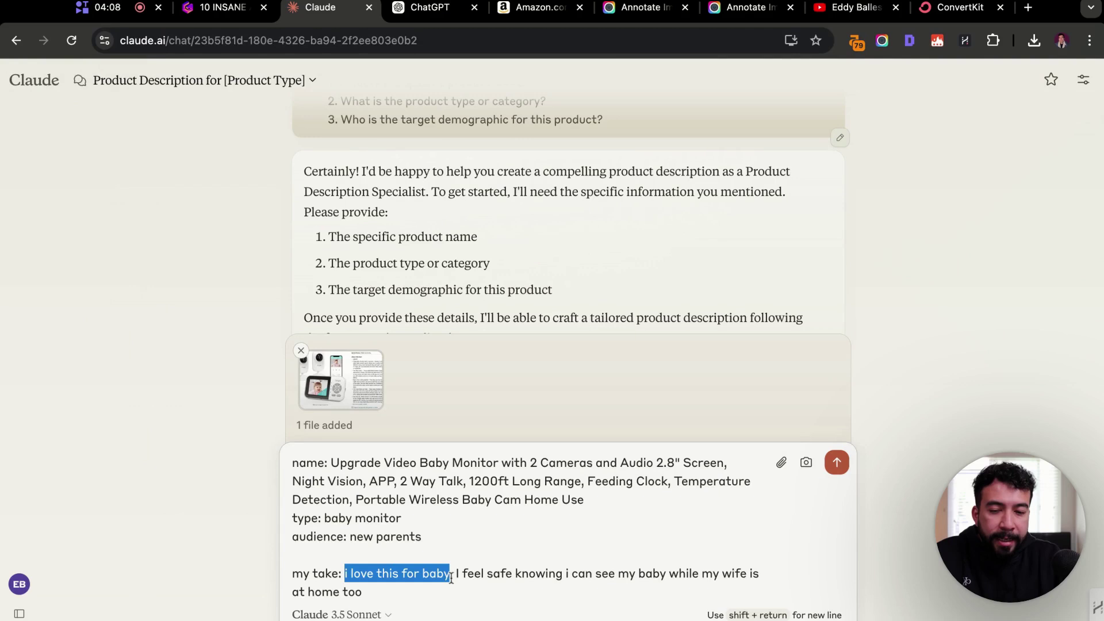
left_click(503, 583)
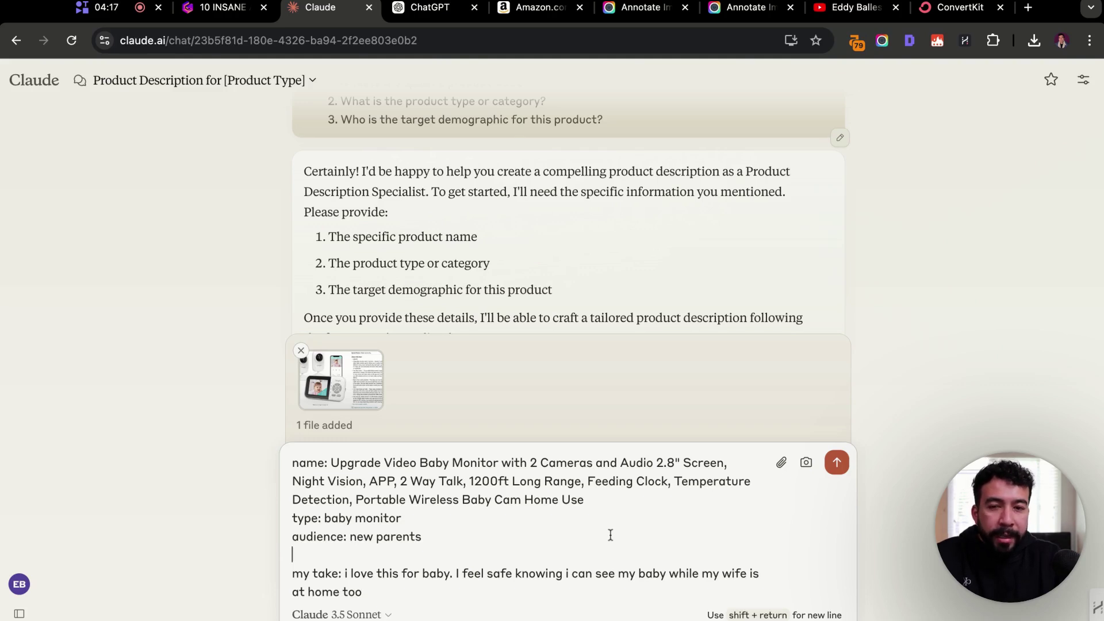
key("Return")
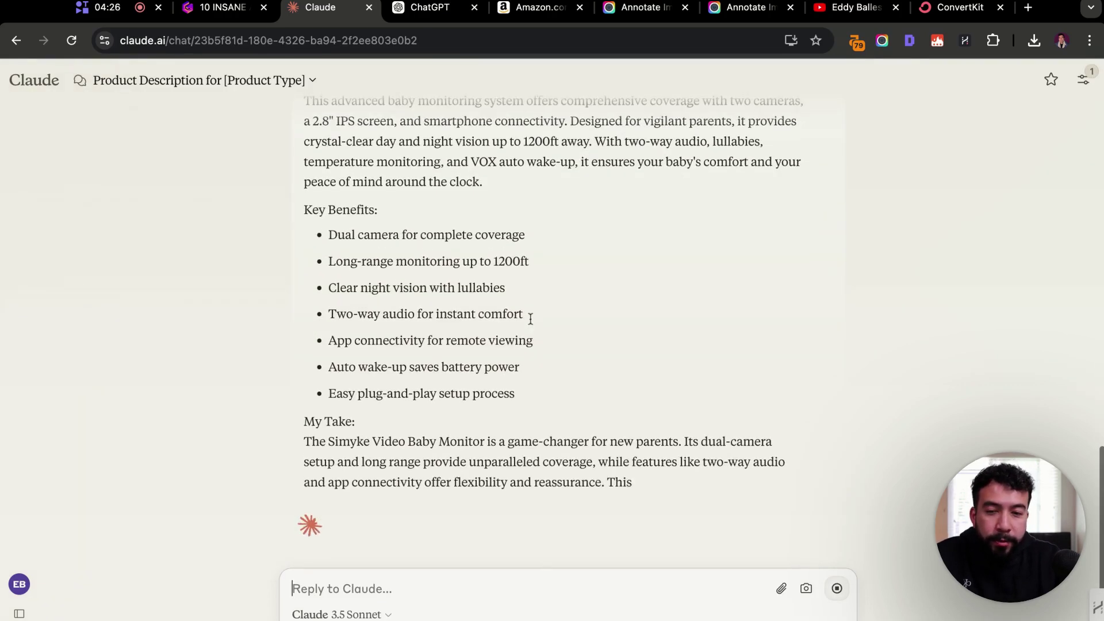
Review the generated description's heading, summary paragraph, key benefits and My Take paragraph.
scroll(518, 305, "up", 5)
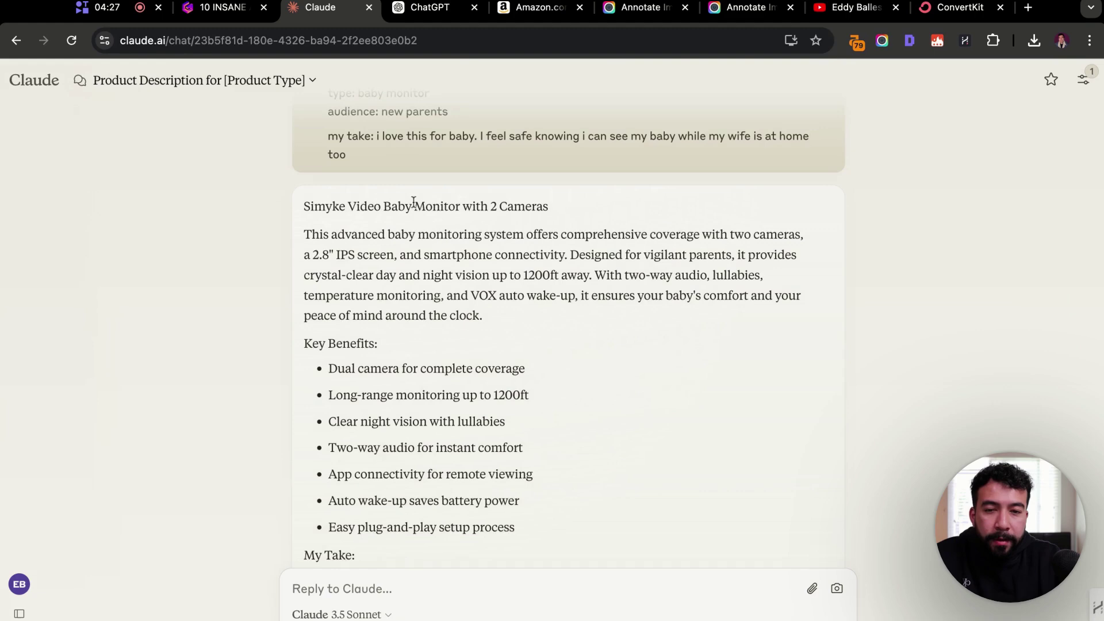
triple_click(414, 206)
left_click_drag(305, 229, 594, 294)
left_click(595, 296)
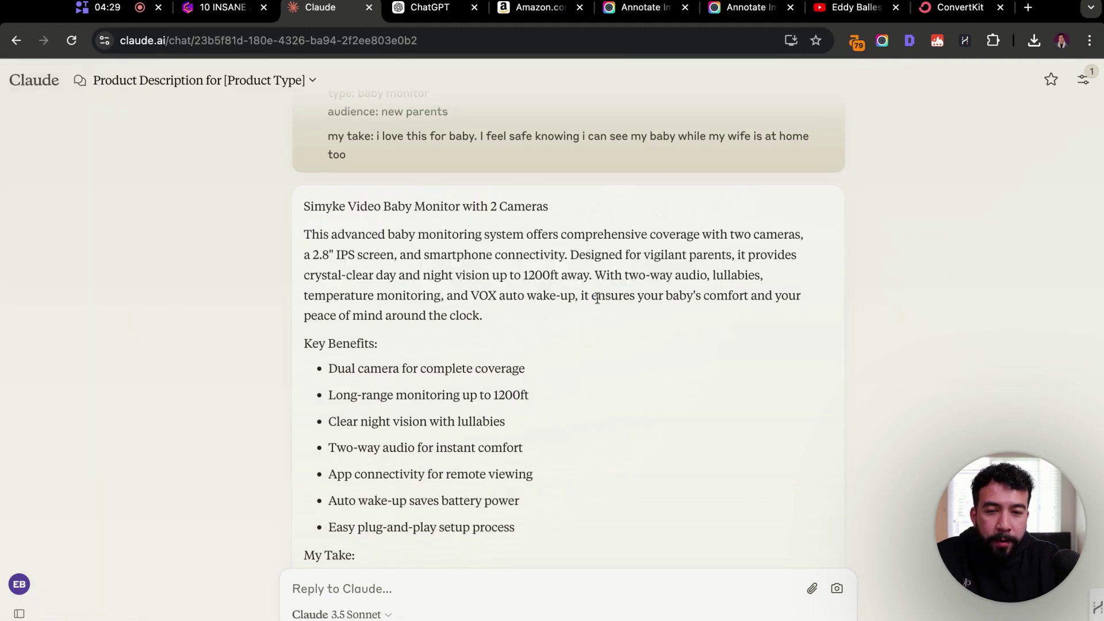
scroll(597, 299, "down", 1)
scroll(597, 298, "down", 2)
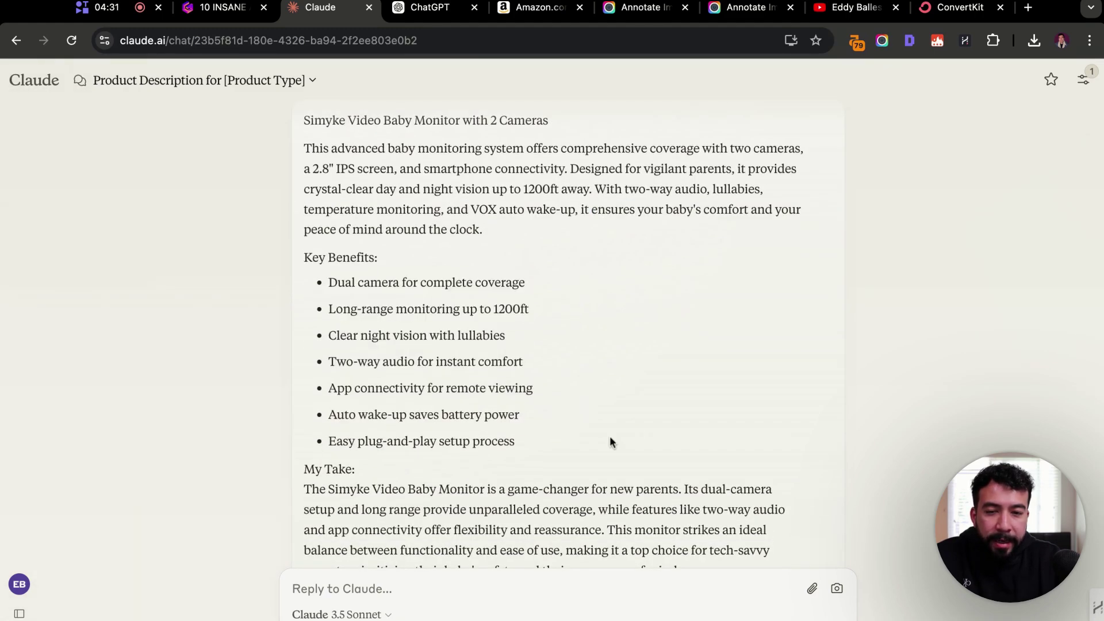
scroll(610, 436, "down", 2)
left_click_drag(359, 404, 645, 485)
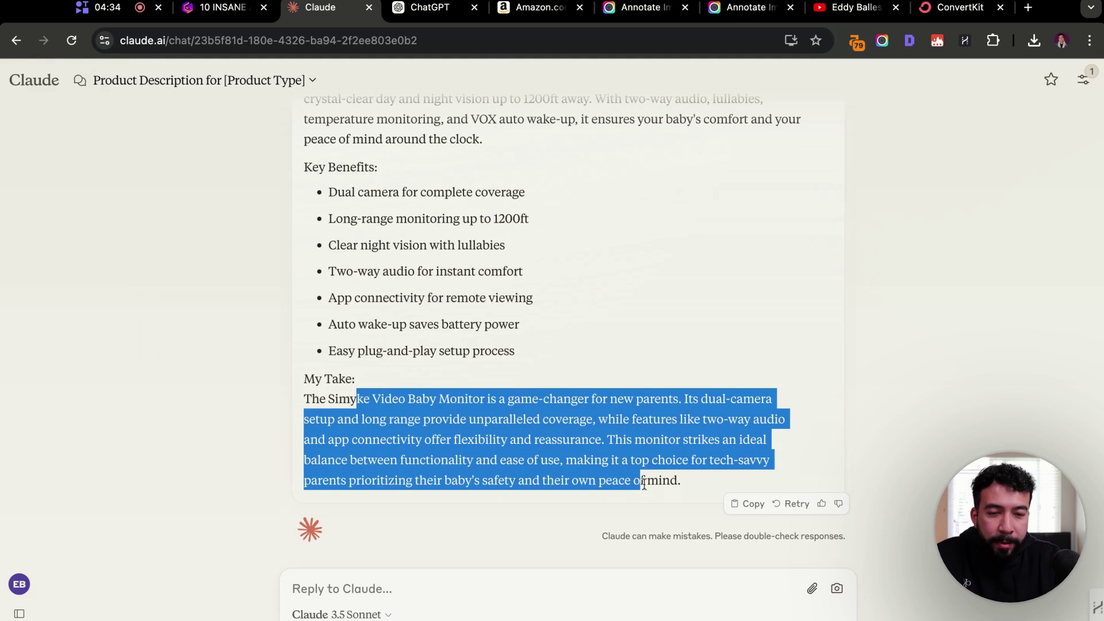
left_click(646, 484)
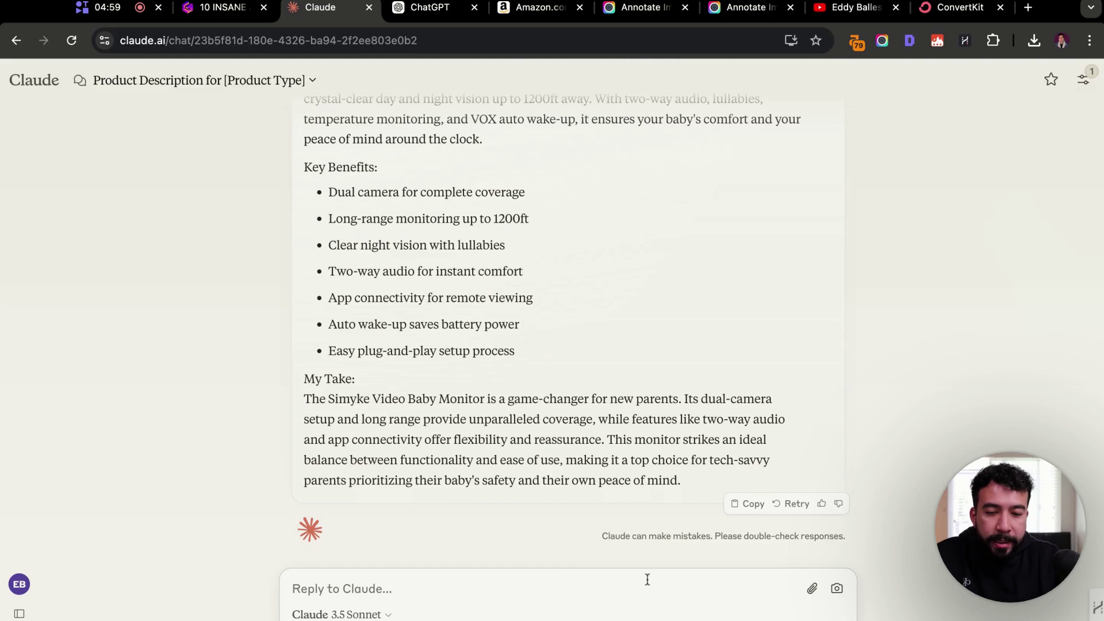
Reply 'make sure to add my take in there as well' and review the updated My Take section.
type("make sure to addd")
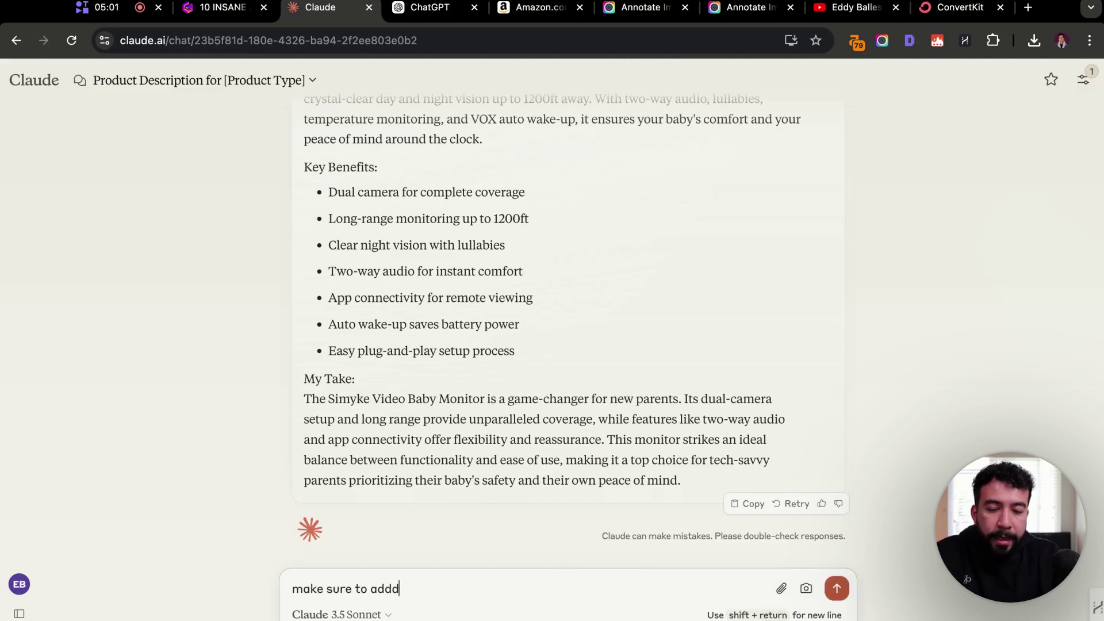
key("BackSpace")
type("my take in th")
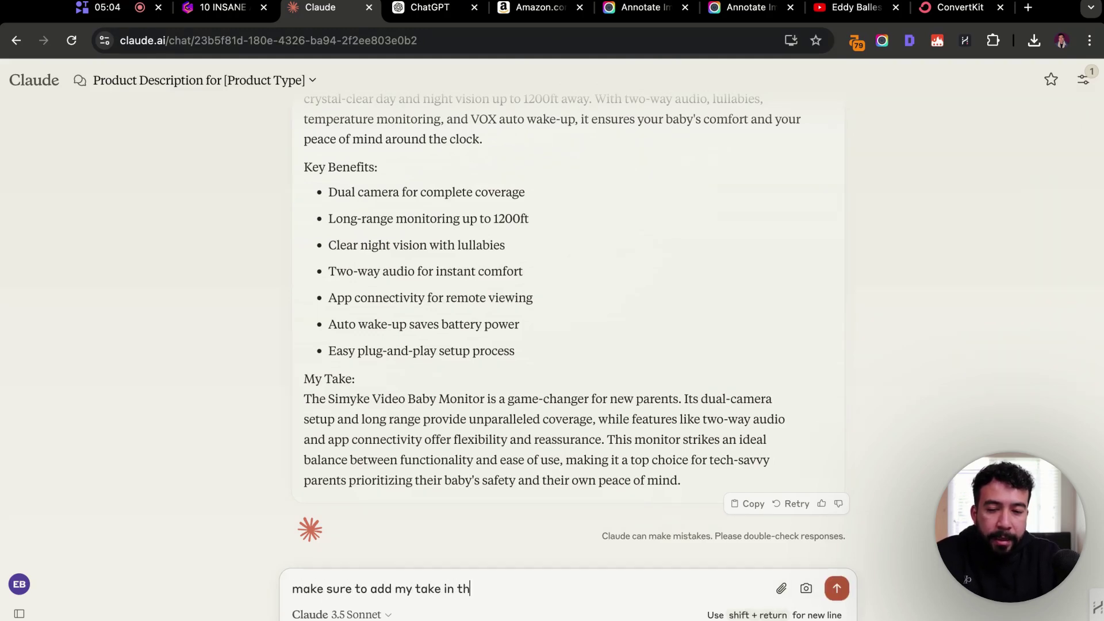
type("ere as well")
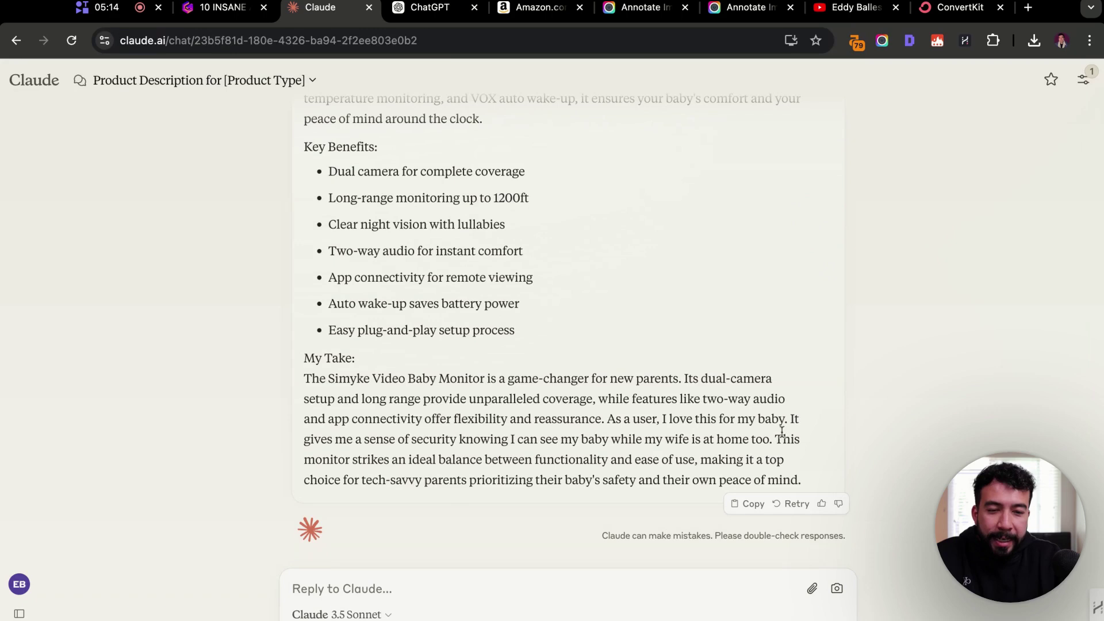
left_click_drag(607, 418, 730, 419)
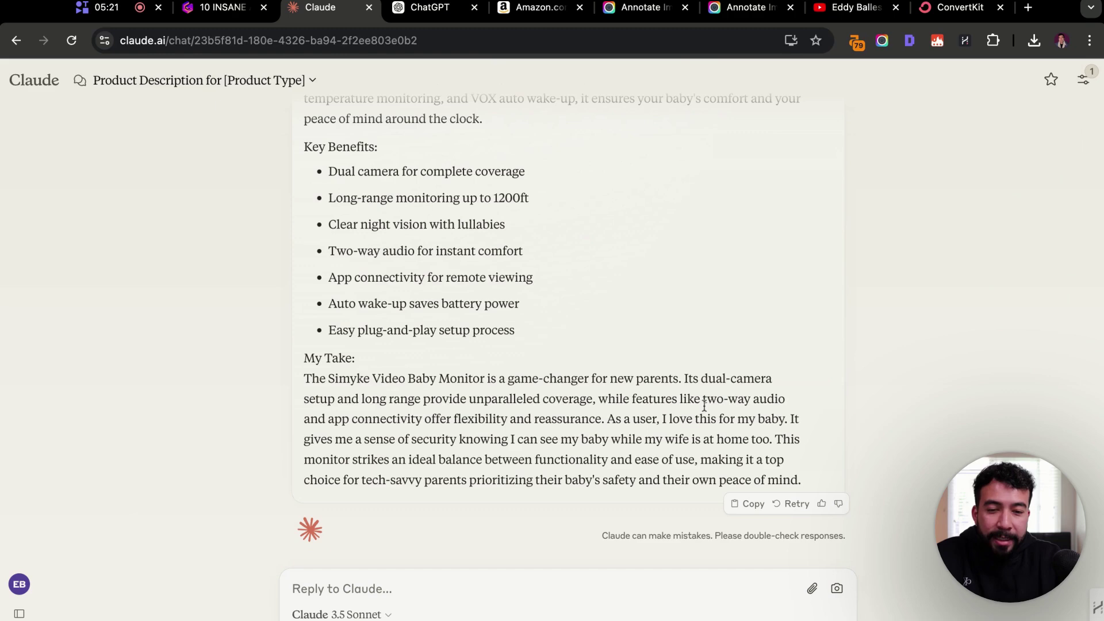
scroll(612, 334, "up", 6)
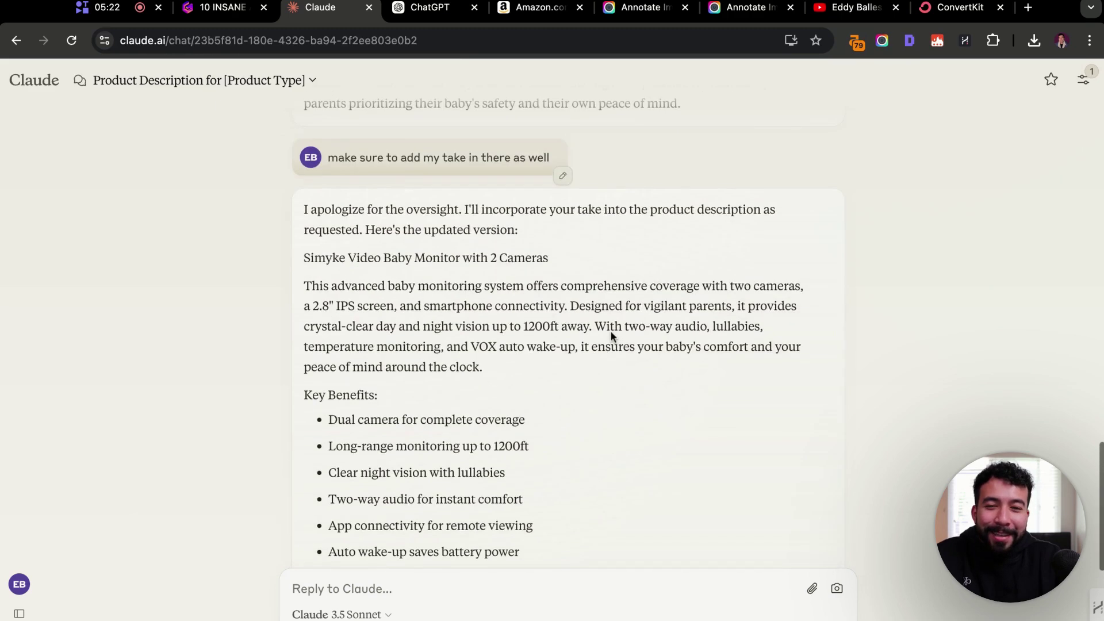
scroll(611, 333, "down", 4)
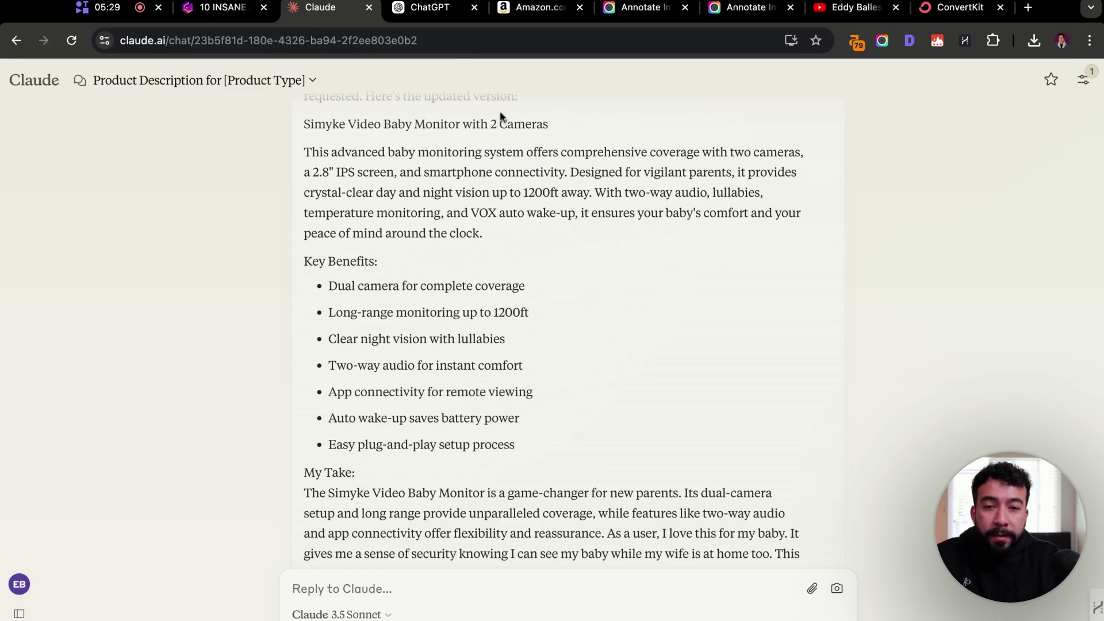
scroll(500, 115, "up", 4)
scroll(817, 294, "down", 2)
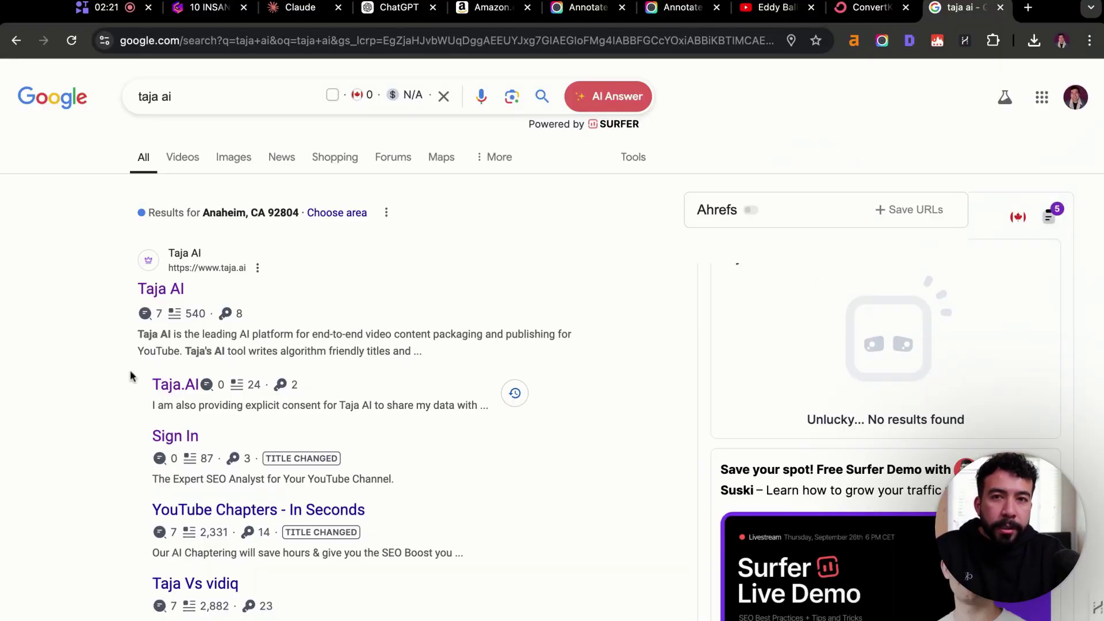
Expand 'What is taja AI used for?' under People also ask to read its answer.
scroll(116, 386, "down", 5)
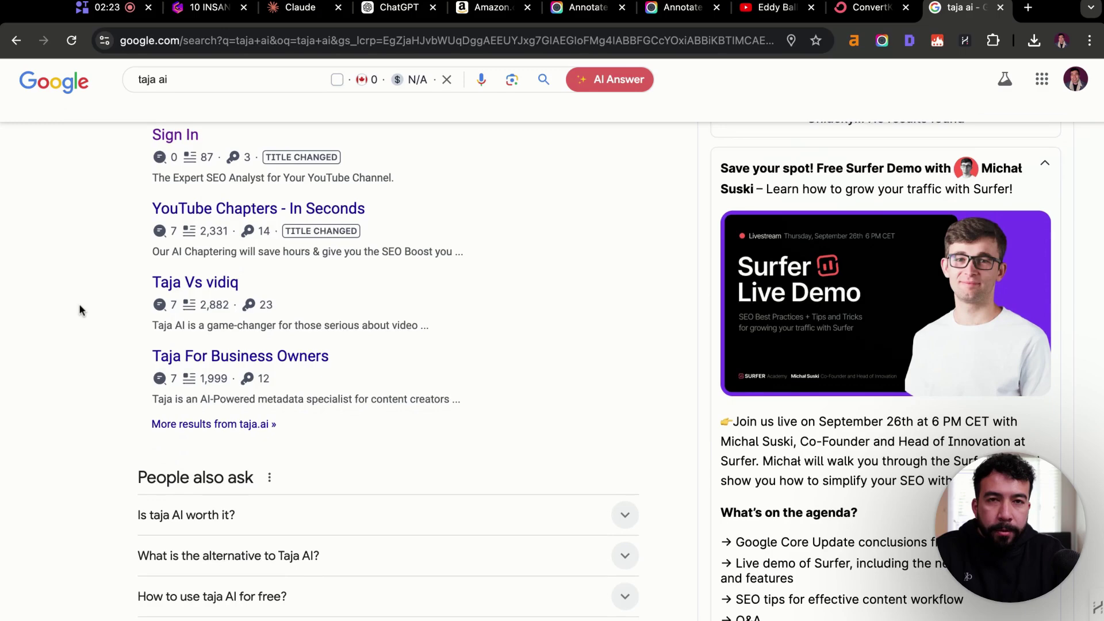
scroll(79, 303, "down", 5)
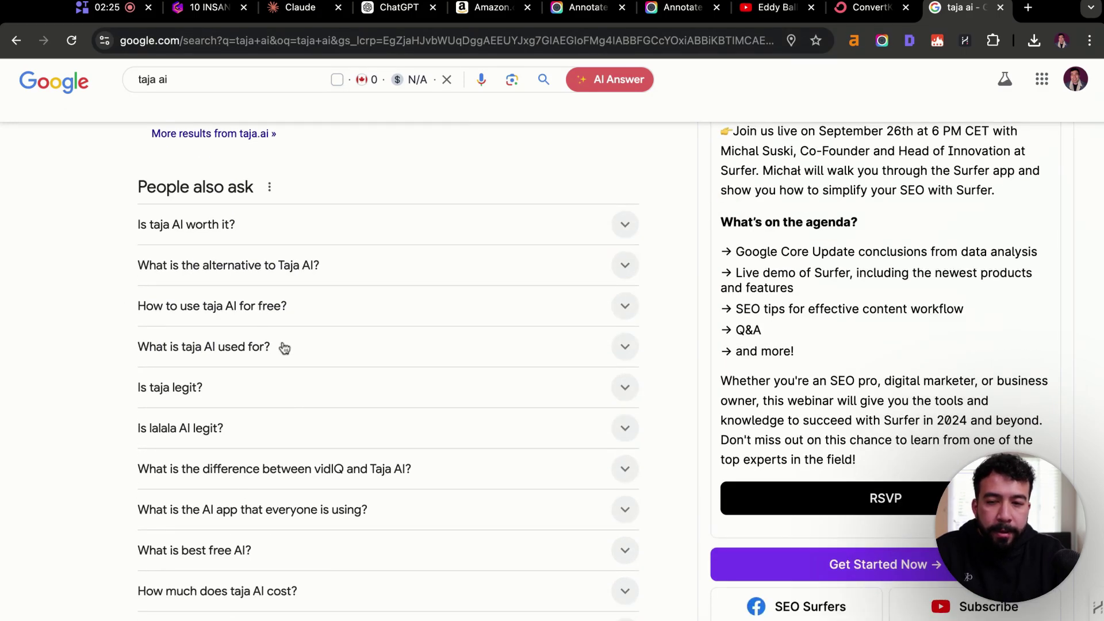
left_click(258, 351)
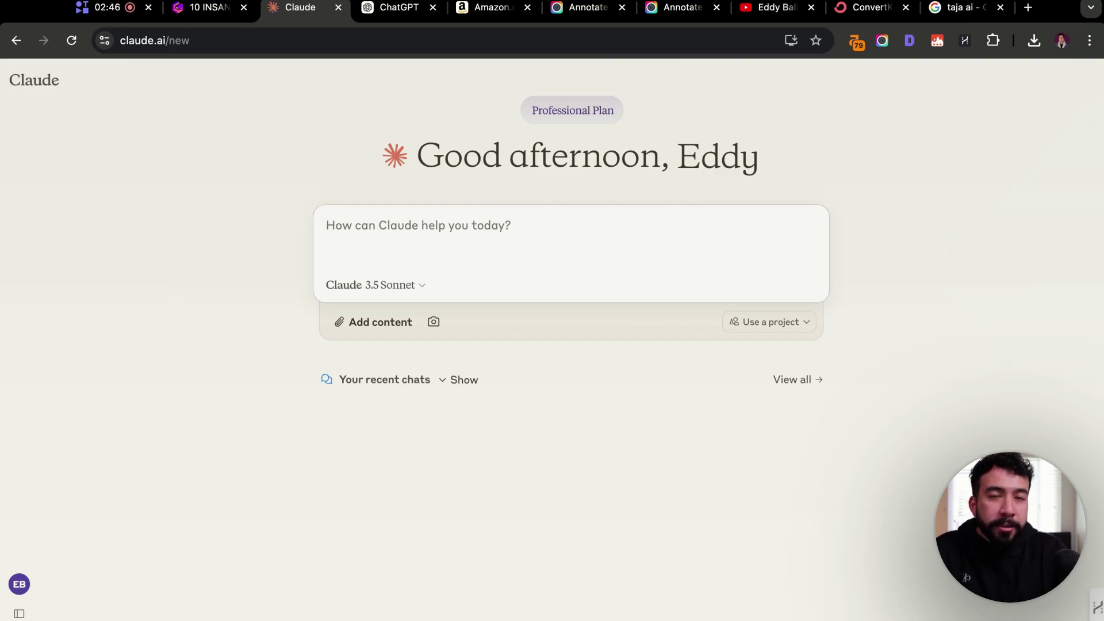
Send the FAQ prompt with both {Title} placeholders set to 'how to make coffee at home'.
type("Blog Post FAQs: {Title}  Create a list of 5 Frequently Asked Questions (FAQs) and answers (under 350 characters) relevant to my blog post on {Title}. Focus on providing actionable insights and practical advice. Use a conversational tone and avoid technical jargon. Aim for questions that cover your target audience's common pain points and key concerns. Additionally, for each FAQ, briefly suggest 1-2 relevant keywords that someone might use to search for that information. Example: Q: What type of content ranks well? (Keywords: SEO content, high-ranking content) A: Content that answers specific questions & solves problems for your audience. Think helpful guides & in-depth analyses.")
double_click(440, 225)
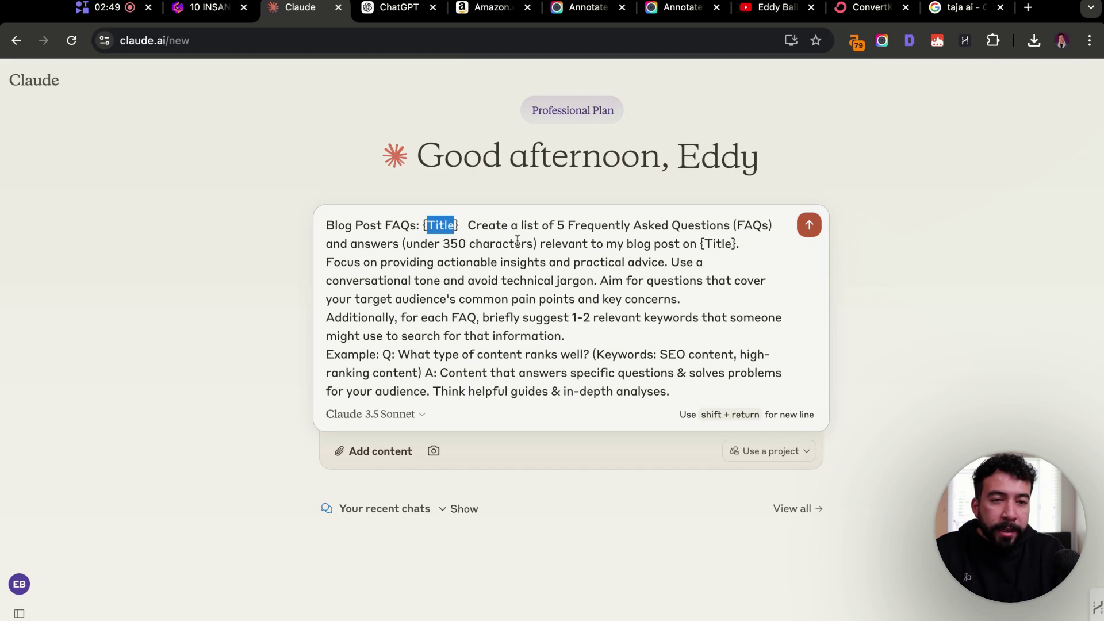
type("how to make coffe")
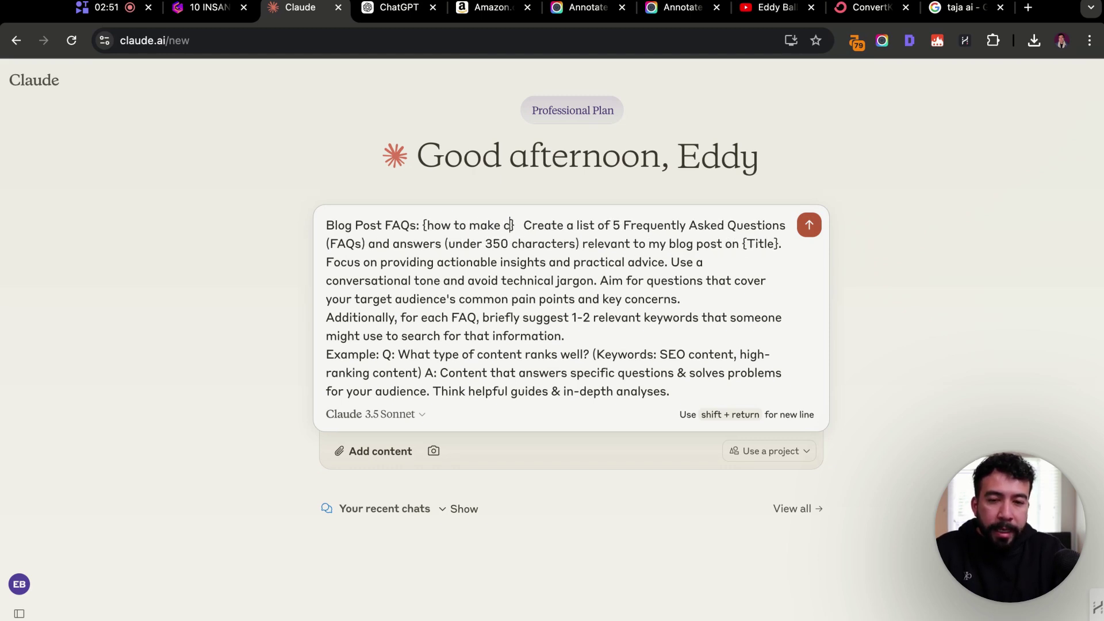
type("e at home")
key("shift+alt+Left")
key("shift+alt+Left")
key("shift+alt+Left")
key("shift+alt+Left")
key("shift+alt+Left")
key("shift+alt+Left")
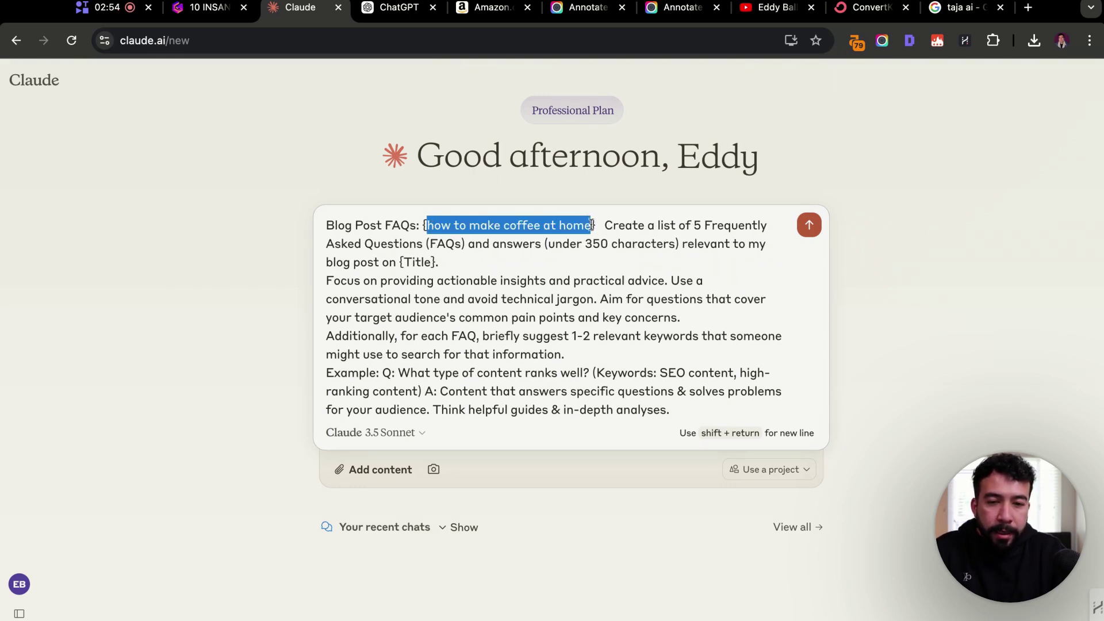
key("super+c")
double_click(422, 263)
key("super+v")
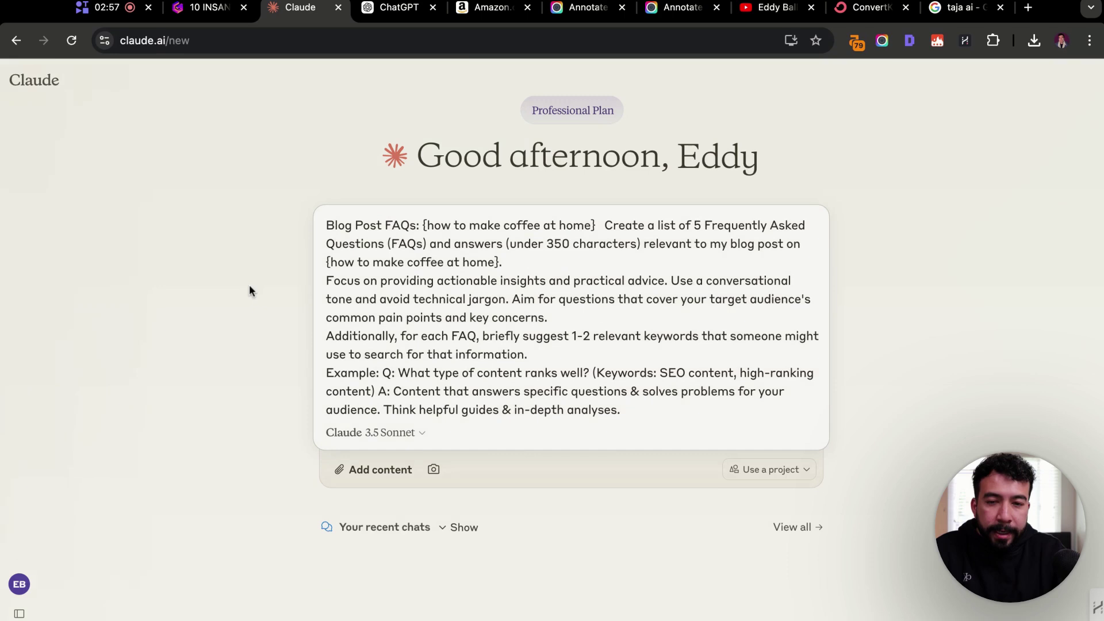
key("Return")
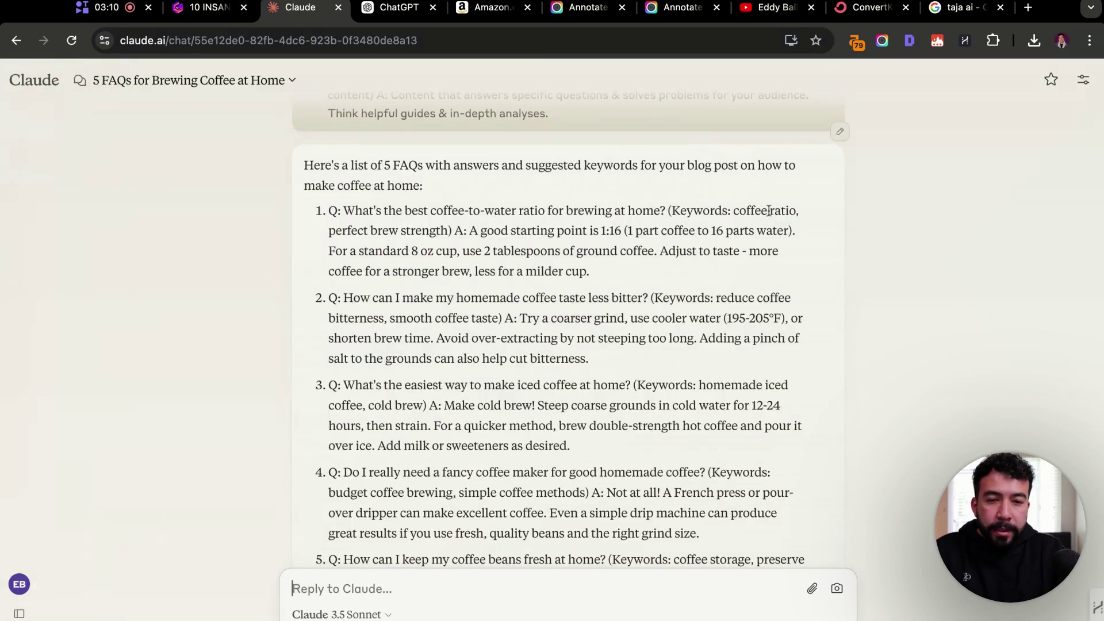
Review the five coffee FAQs, their answers and keywords.
left_click_drag(673, 210, 788, 210)
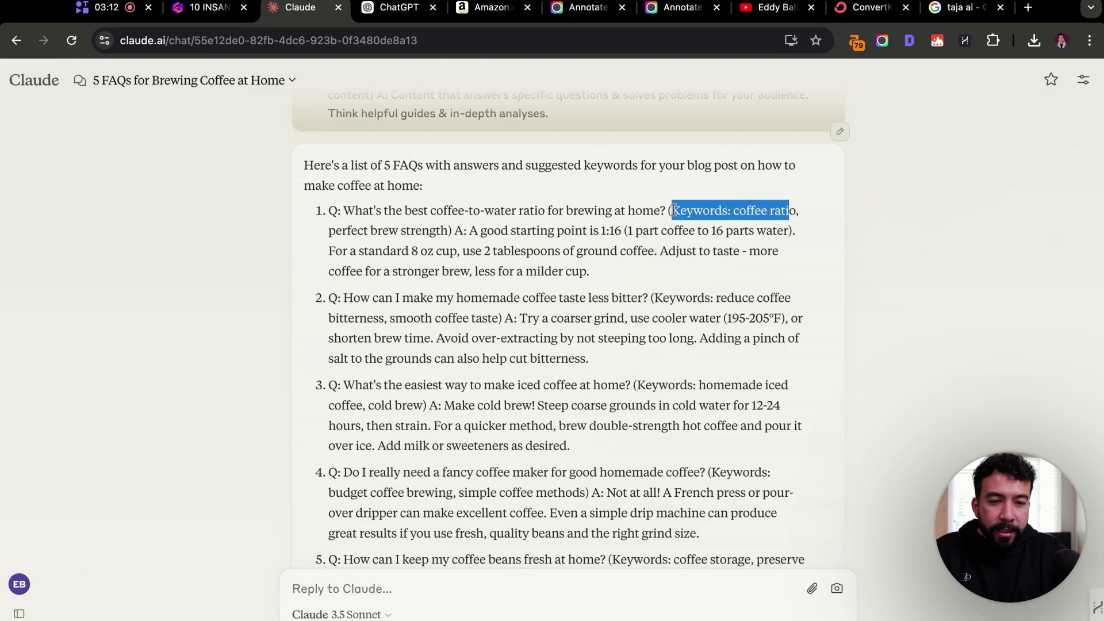
left_click(717, 214)
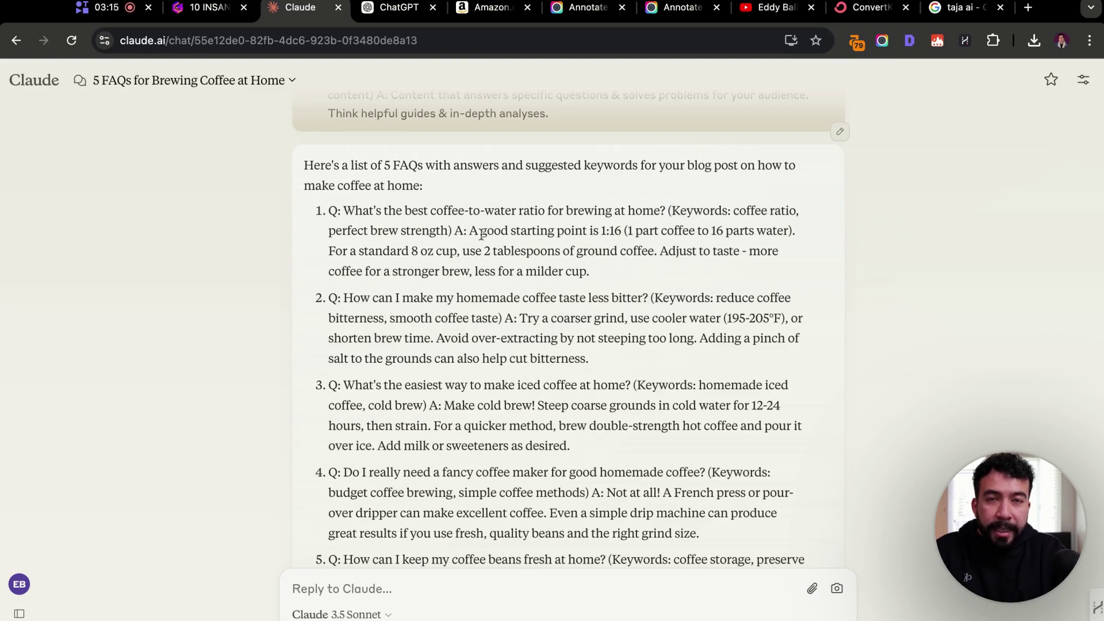
mouse_move(456, 230)
left_mouse_down()
mouse_move(630, 275)
mouse_move(412, 251)
mouse_move(470, 230)
left_mouse_up()
left_click(630, 275)
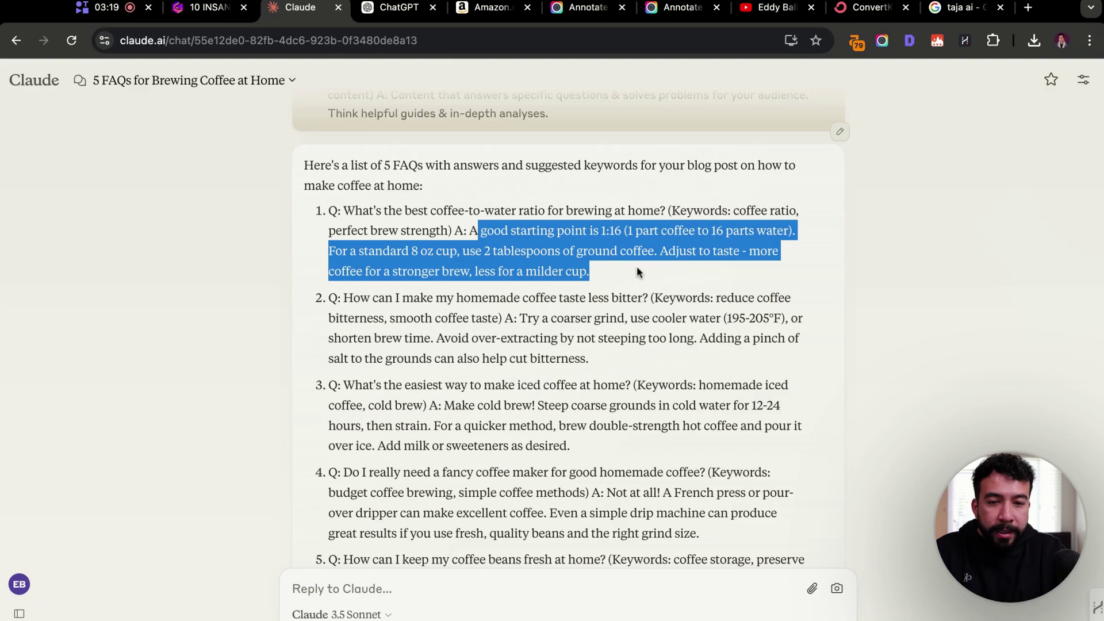
left_click(469, 230)
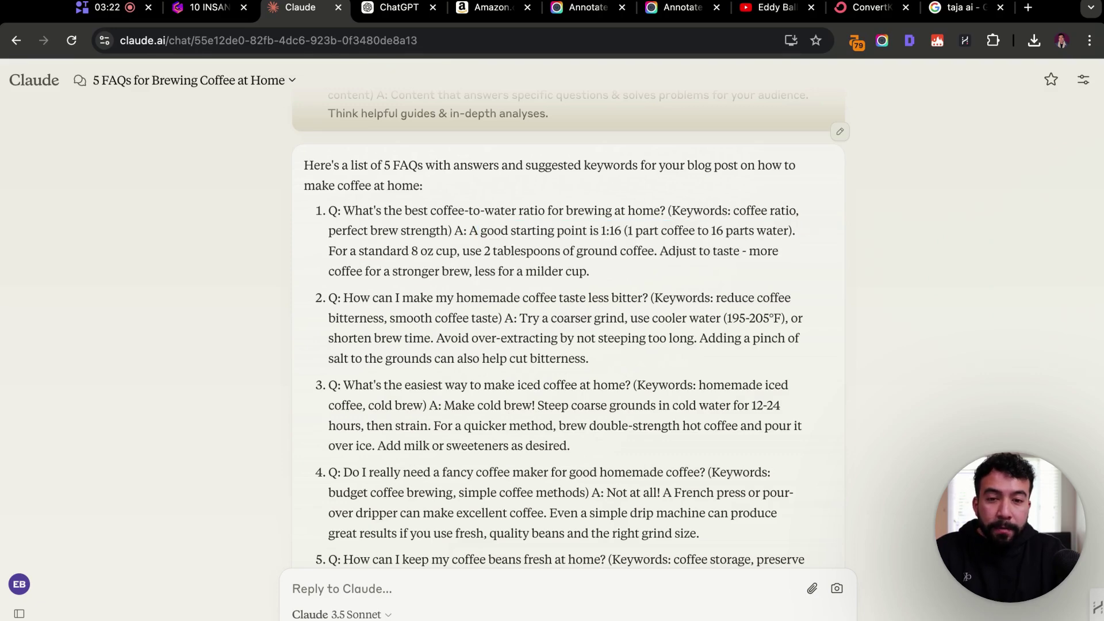
scroll(495, 403, "down", 5)
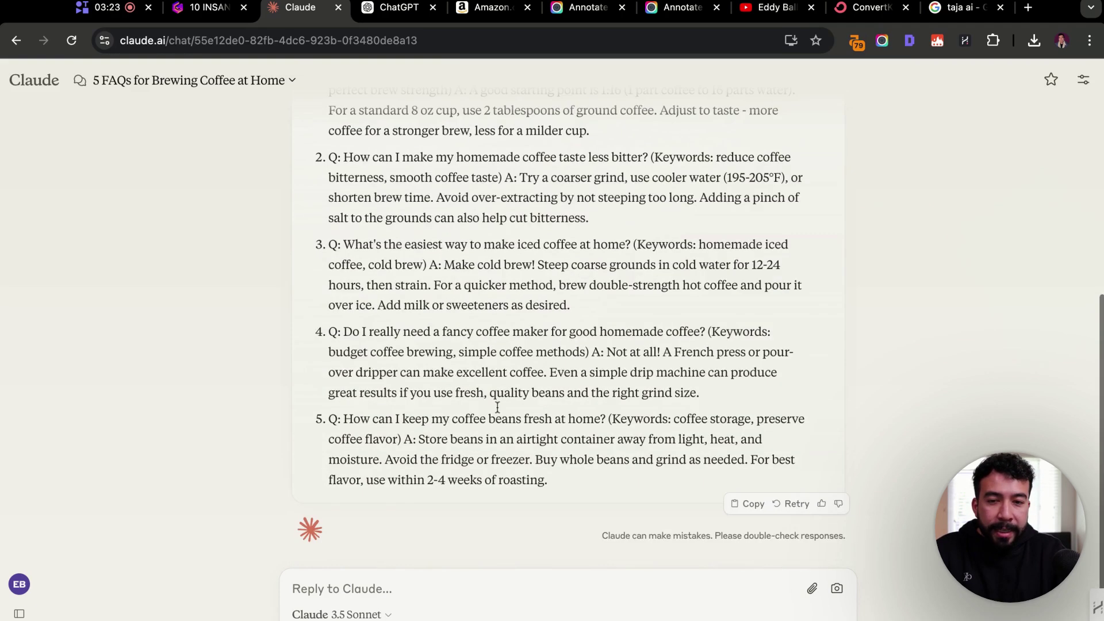
scroll(556, 417, "up", 3)
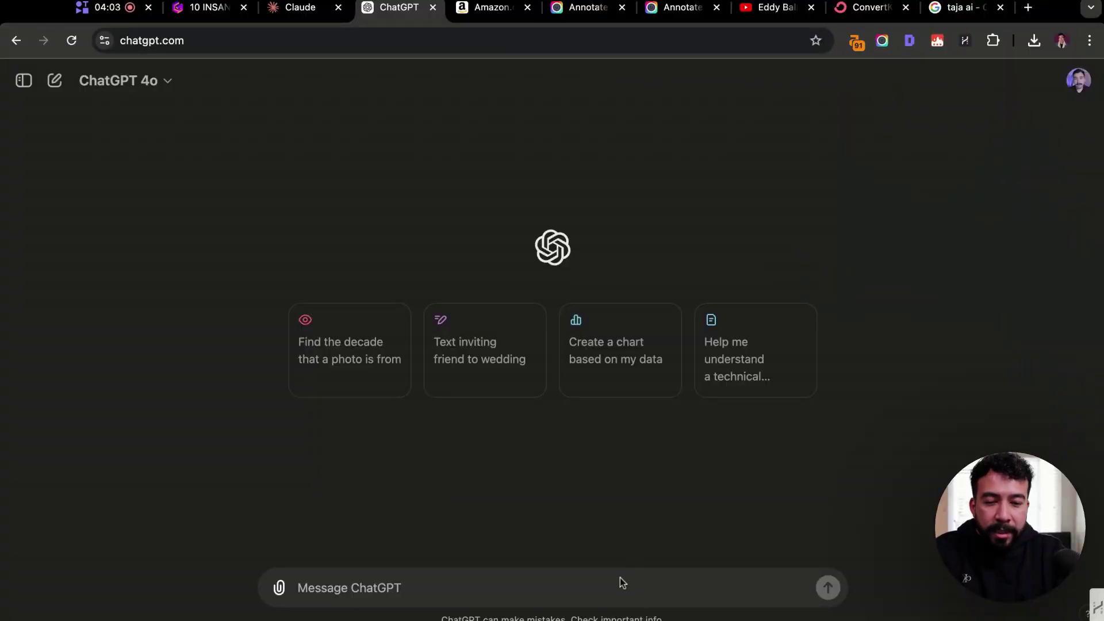
Paste and send the Role/Task VSL outline prompt, then review ChatGPT's reply.
left_click(620, 582)
key("super+v")
key("Return")
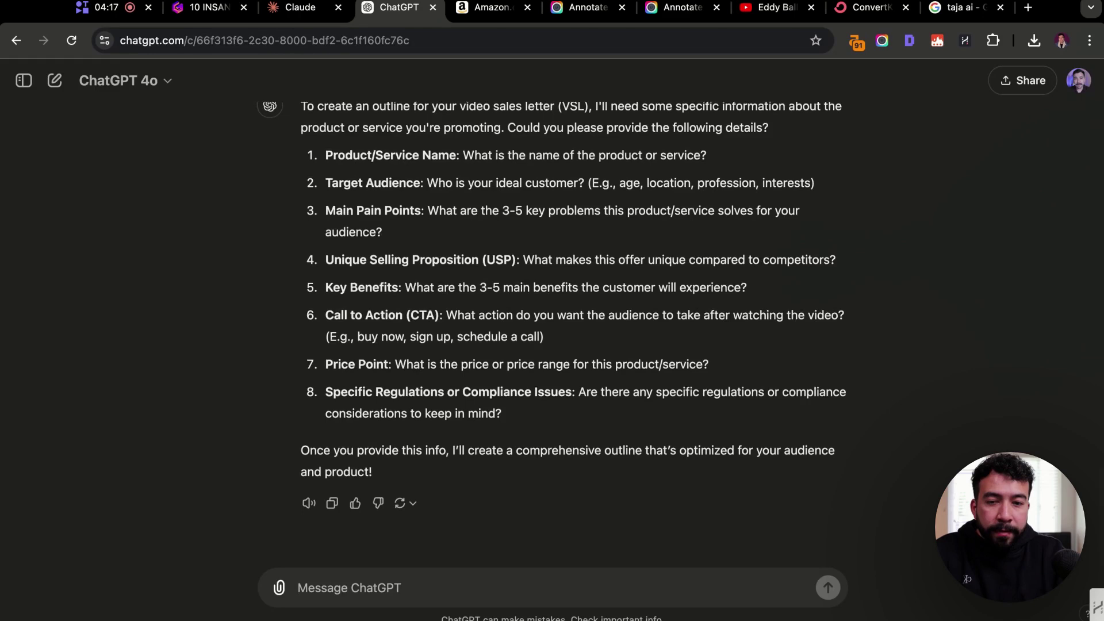
scroll(552, 316, "up", 1)
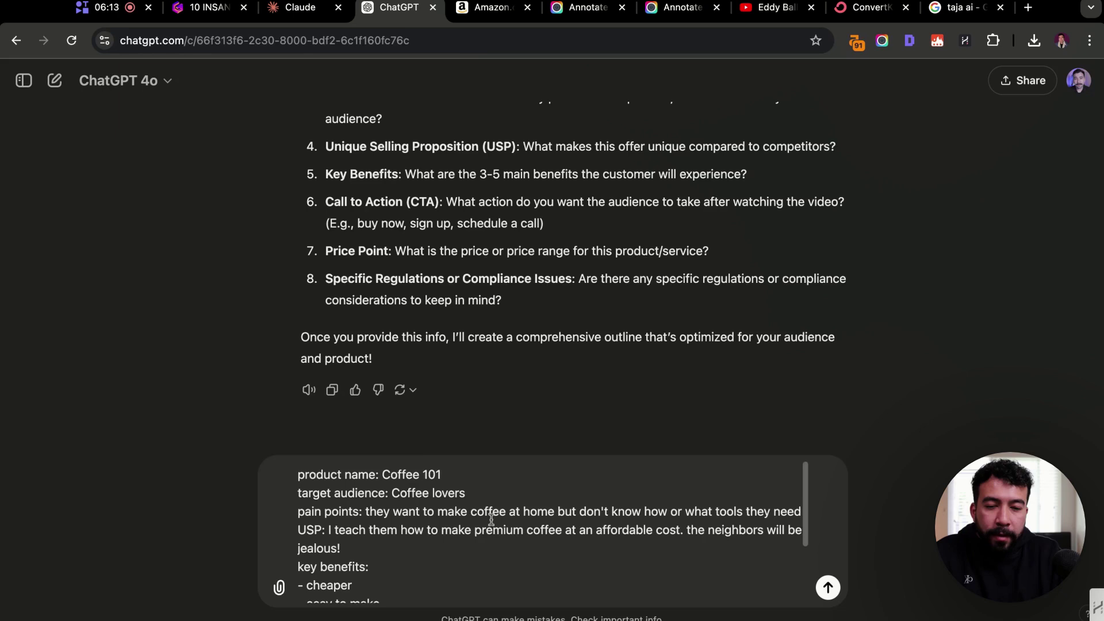
scroll(491, 522, "down", 1)
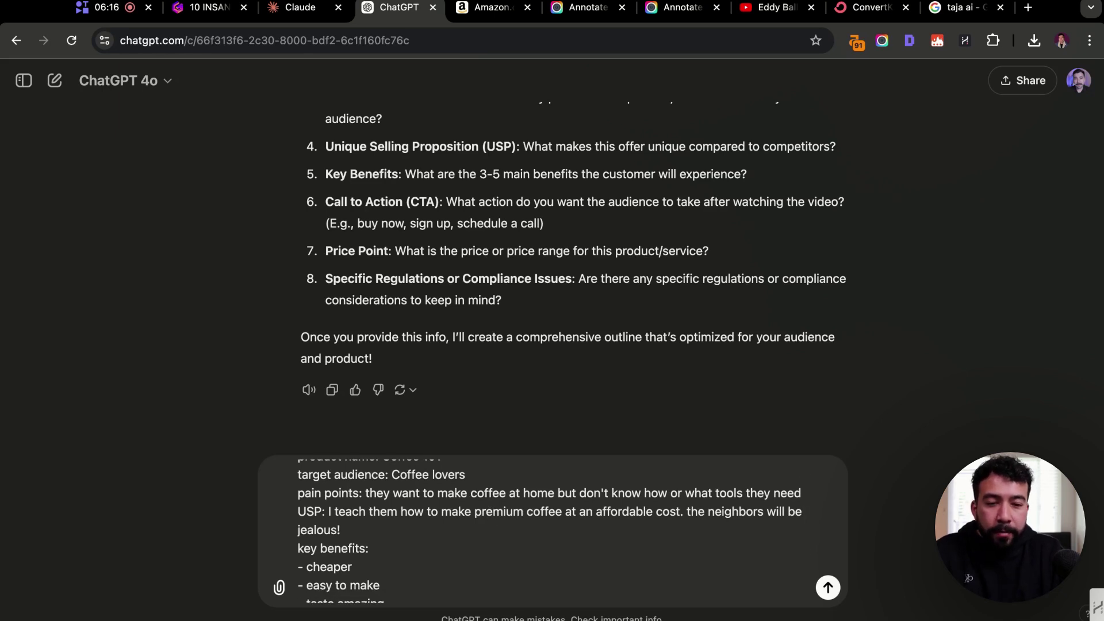
scroll(633, 512, "down", 4)
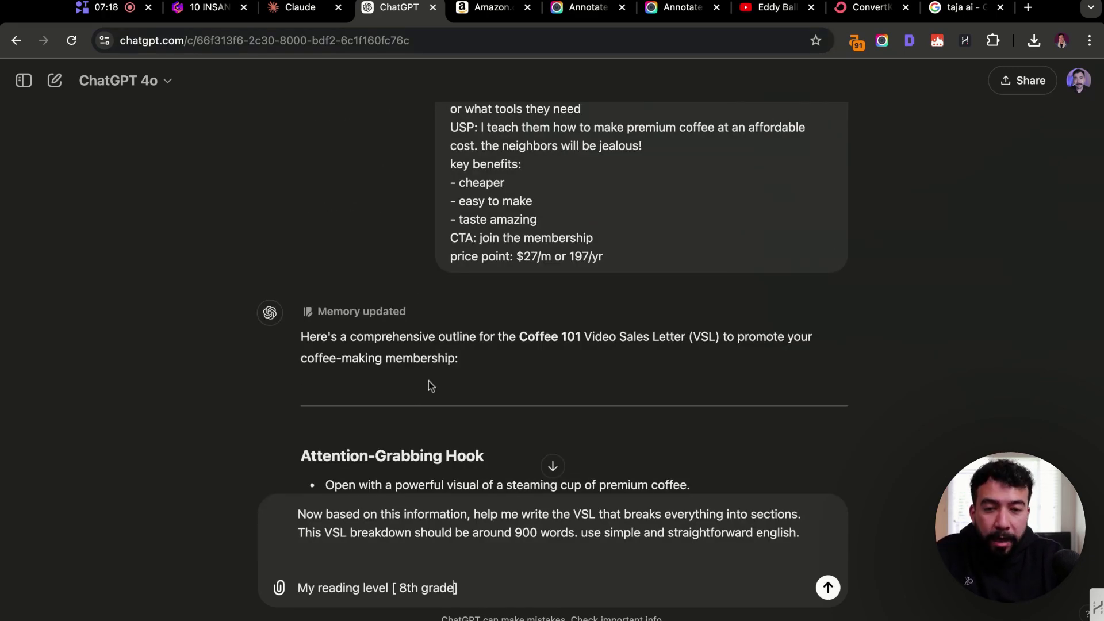
Scroll through the Coffee 101 VSL outline to review all its sections.
scroll(413, 354, "down", 10)
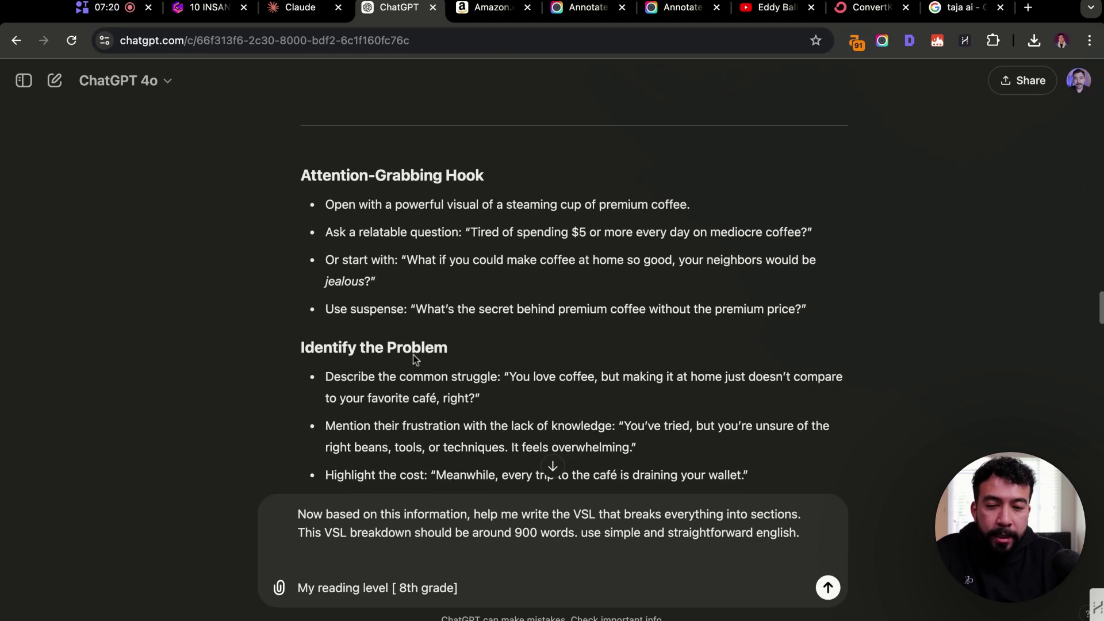
scroll(323, 349, "down", 5)
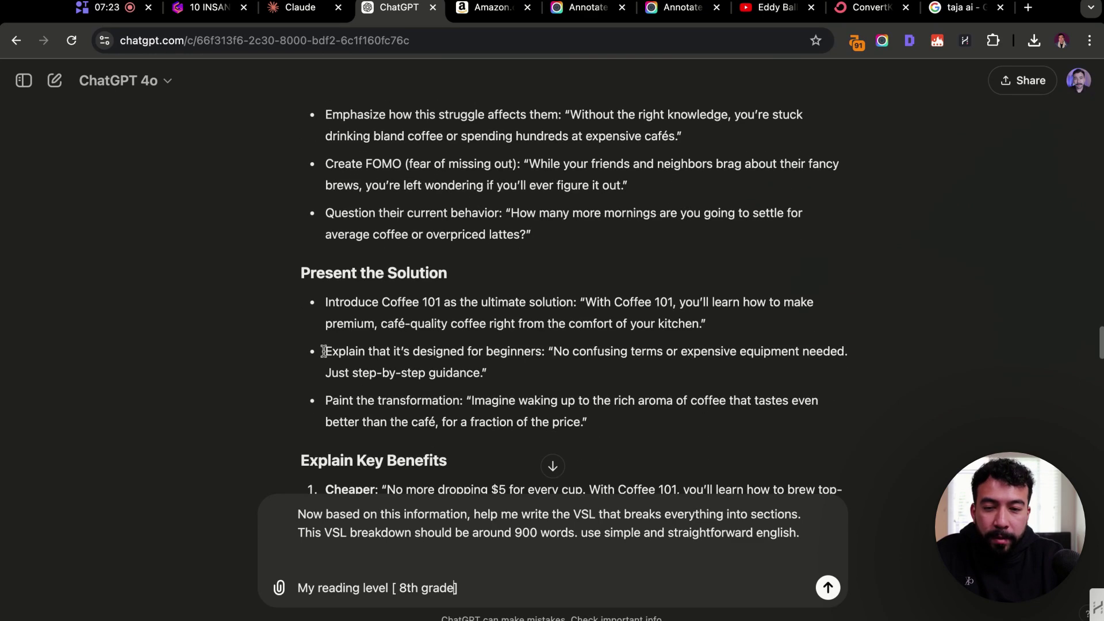
scroll(323, 351, "down", 7)
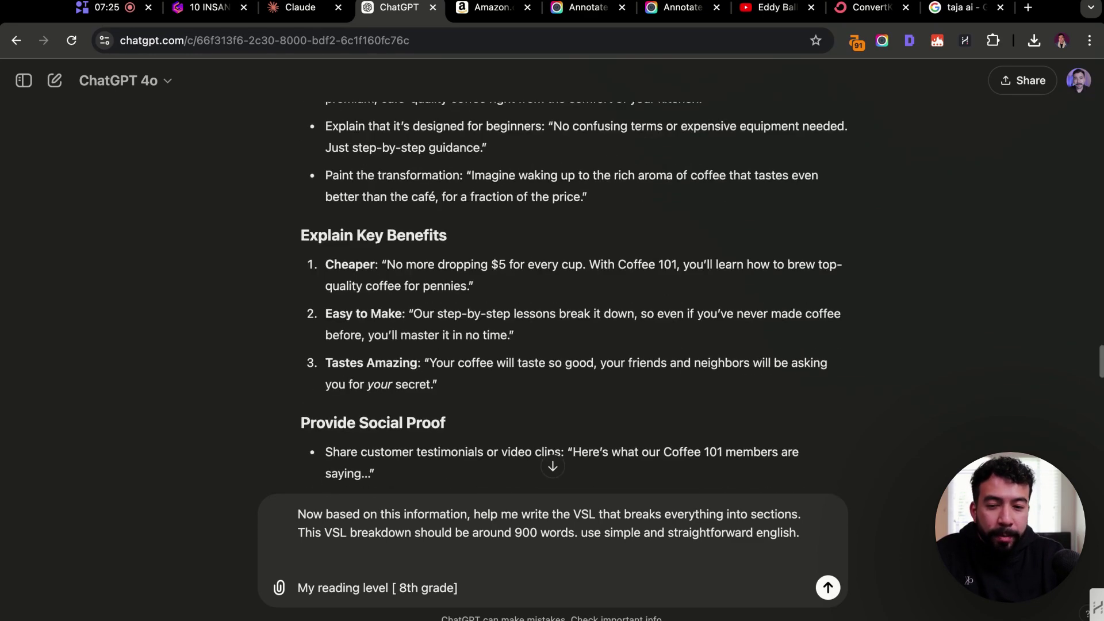
scroll(459, 326, "down", 6)
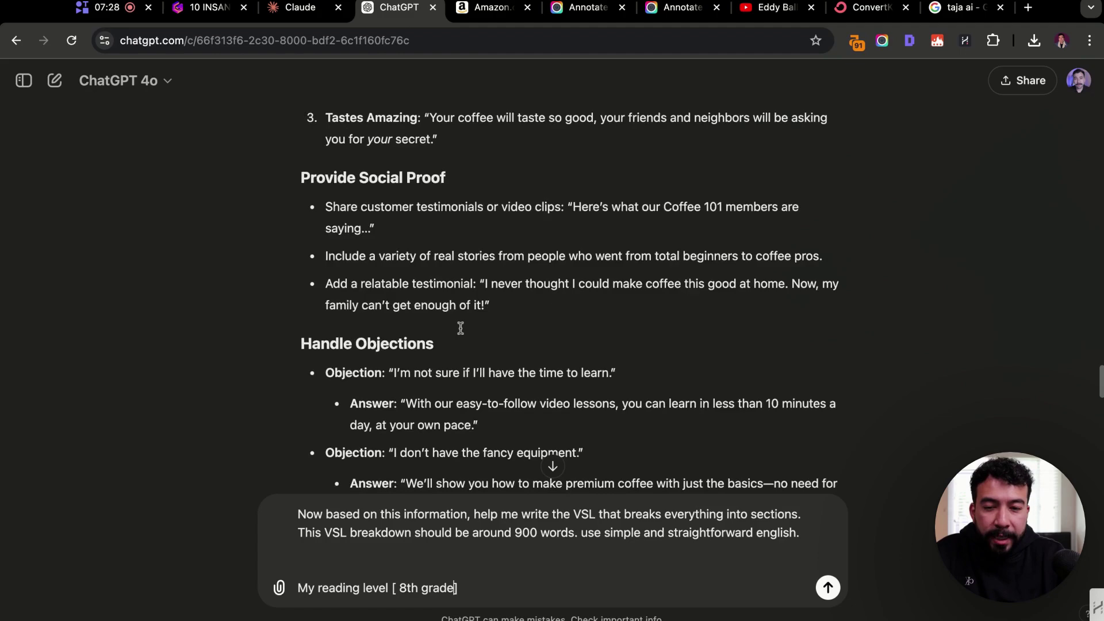
scroll(443, 266, "down", 10)
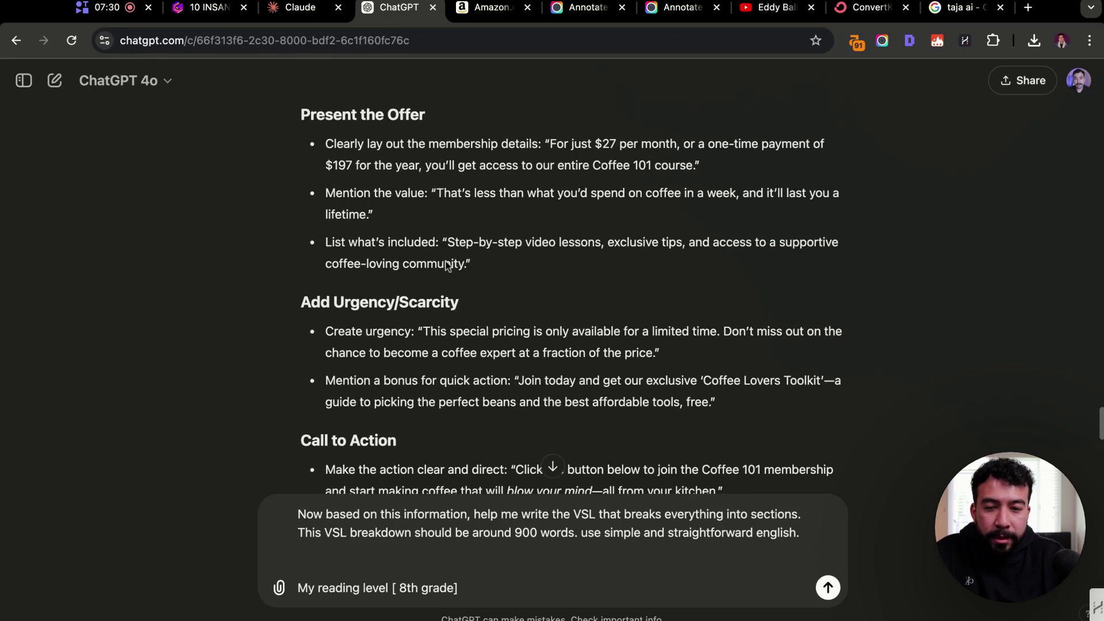
scroll(447, 266, "down", 10)
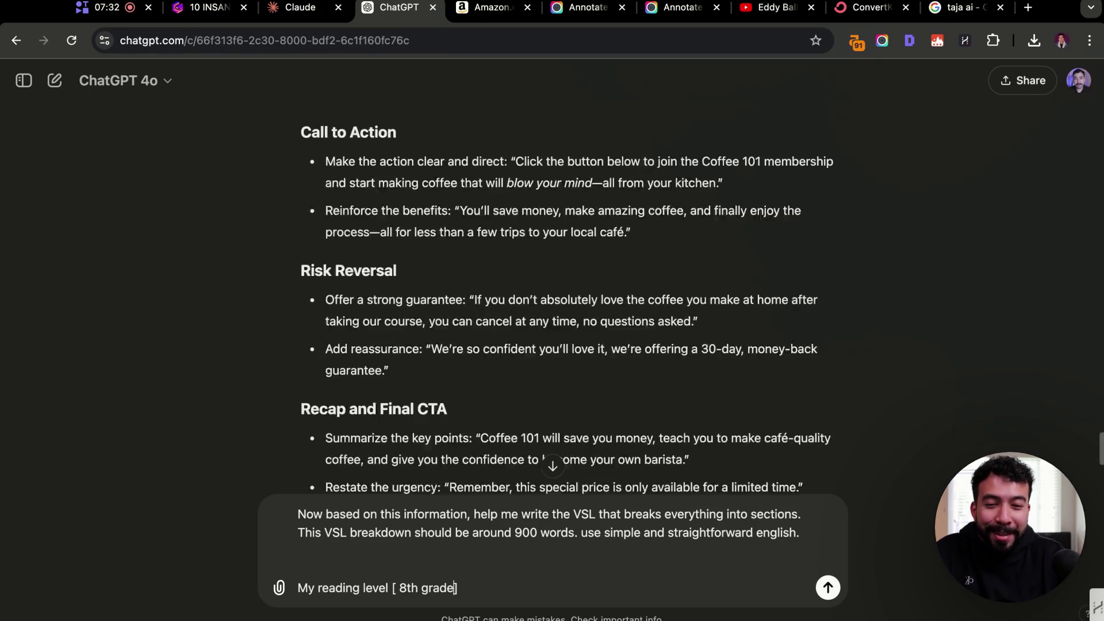
scroll(553, 477, "down", 5)
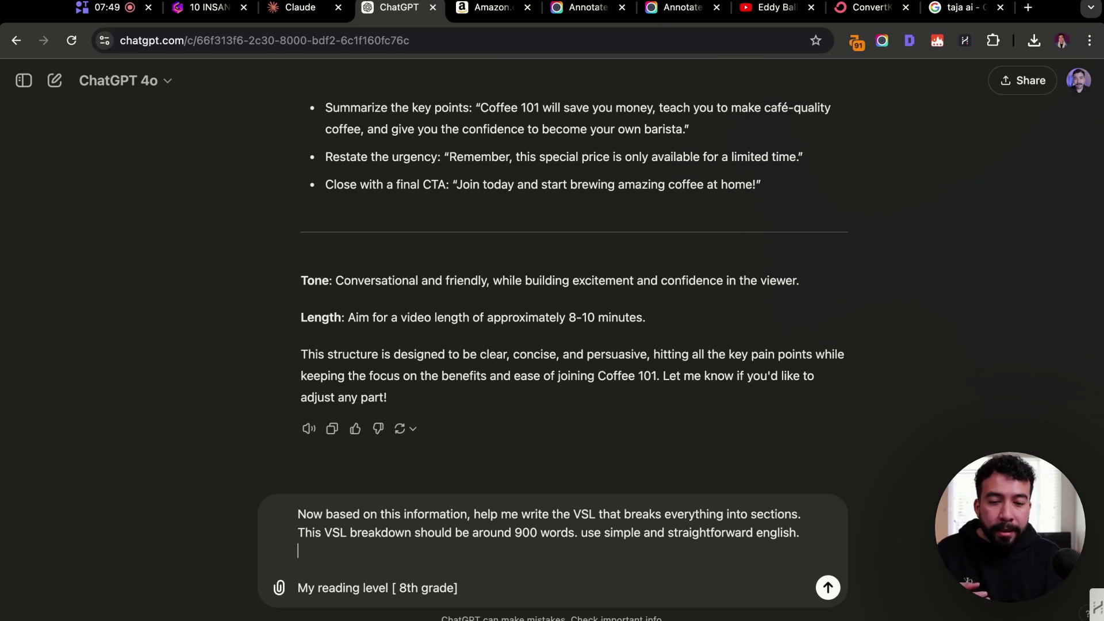
Send the 900-word VSL script request and follow the sectioned script as it streams.
key("Return")
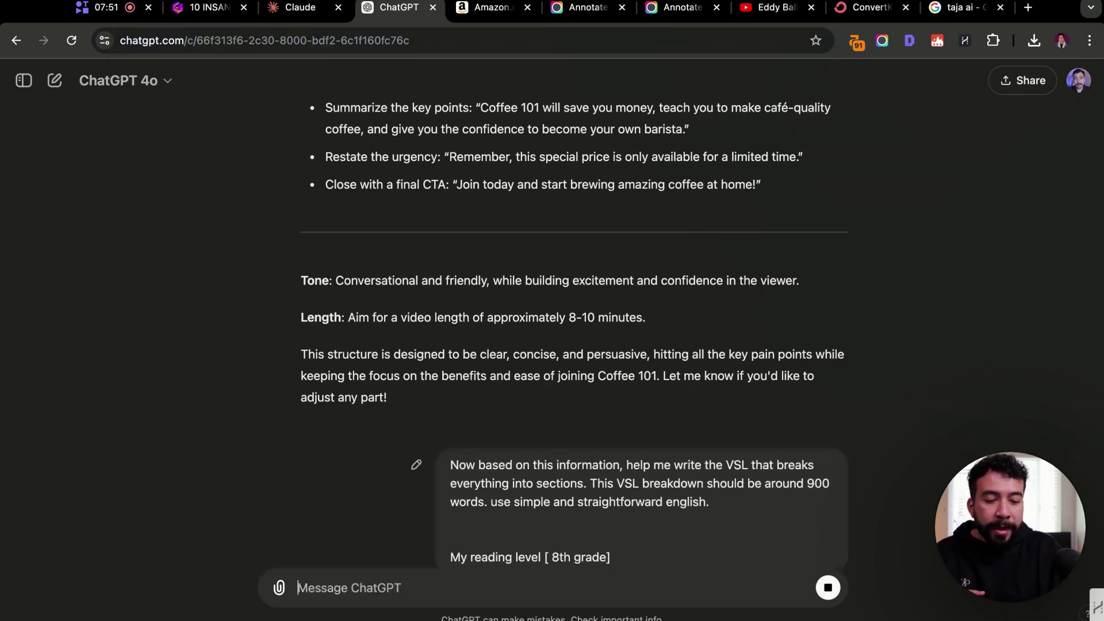
scroll(286, 390, "down", 3)
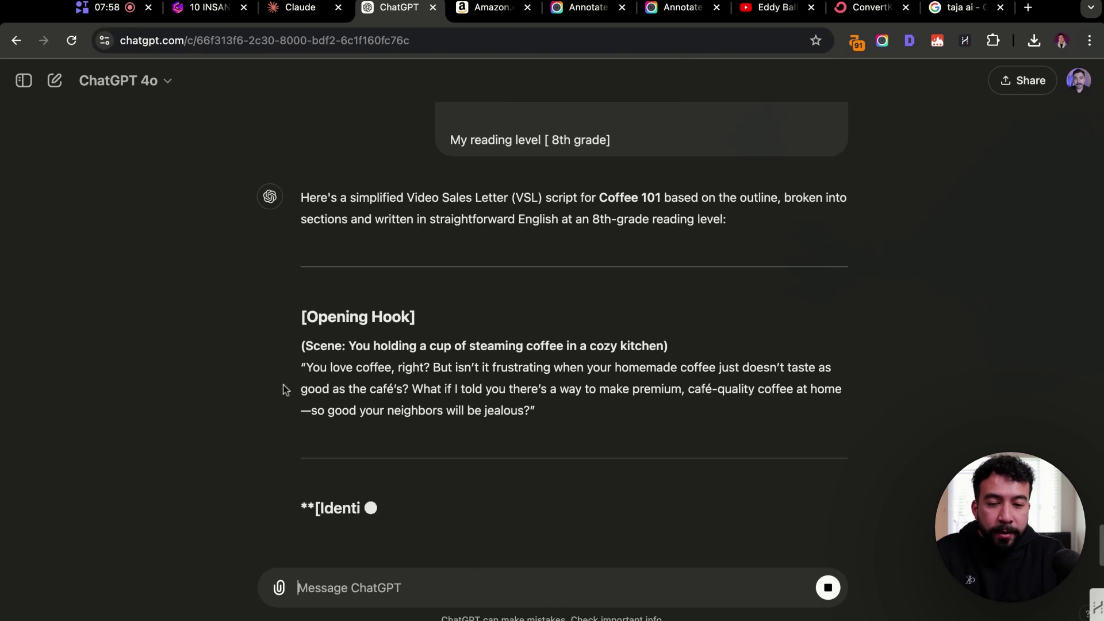
scroll(285, 387, "up", 2)
scroll(285, 387, "down", 2)
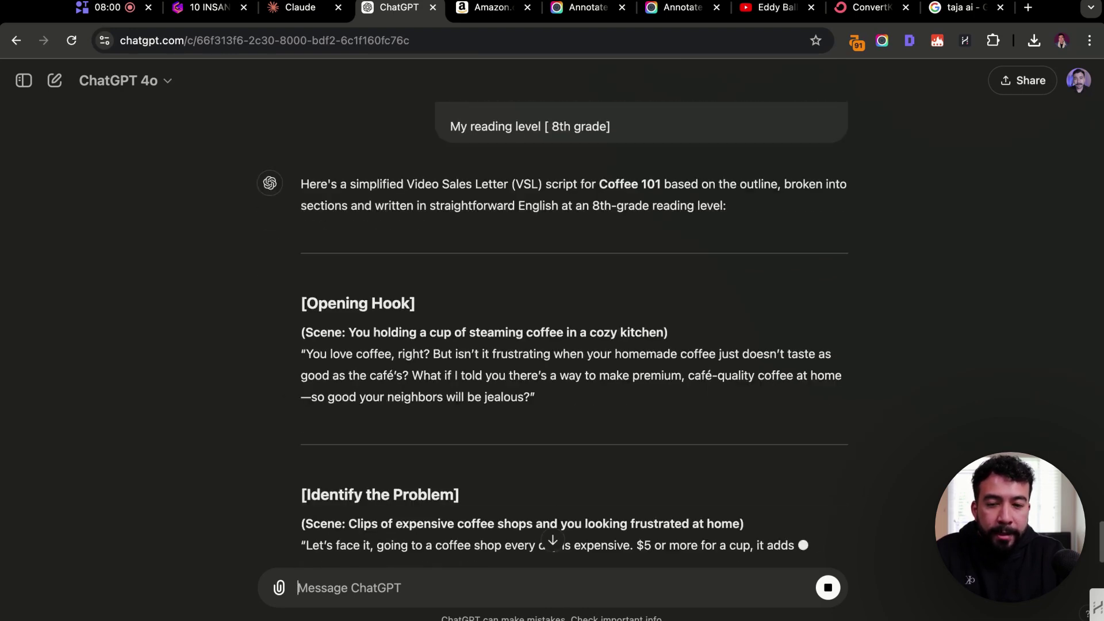
scroll(370, 417, "down", 3)
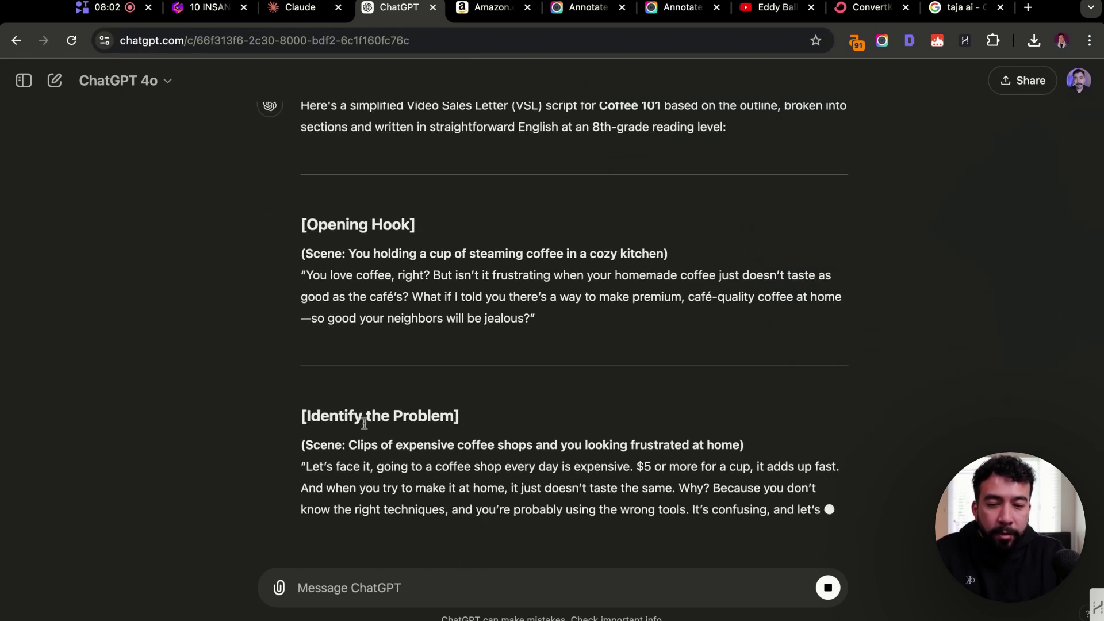
scroll(357, 278, "up", 2)
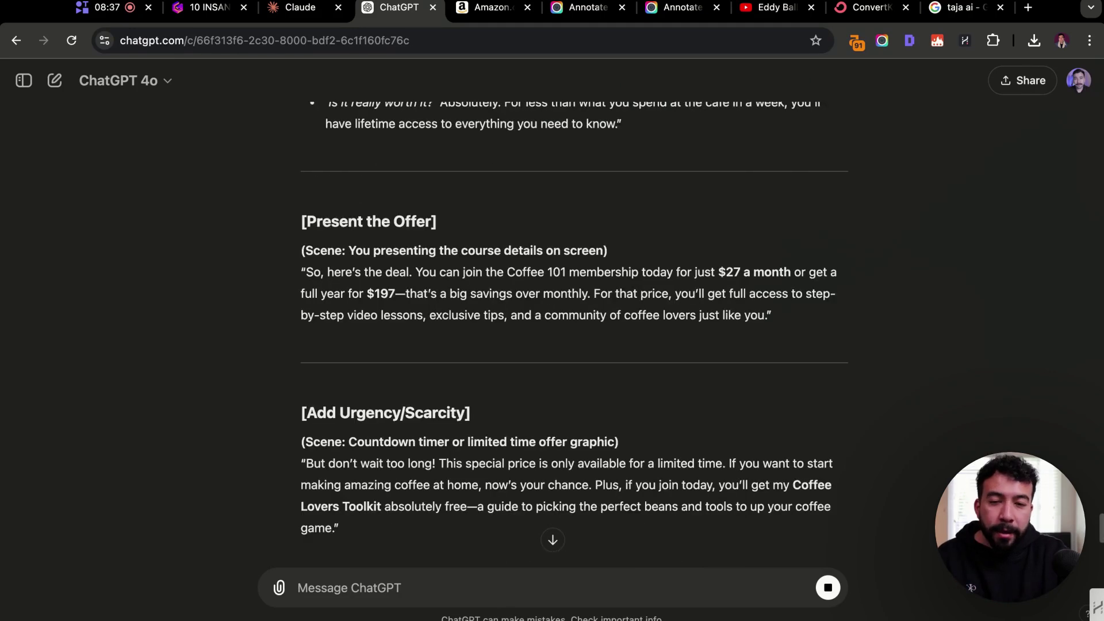
scroll(575, 335, "down", 4)
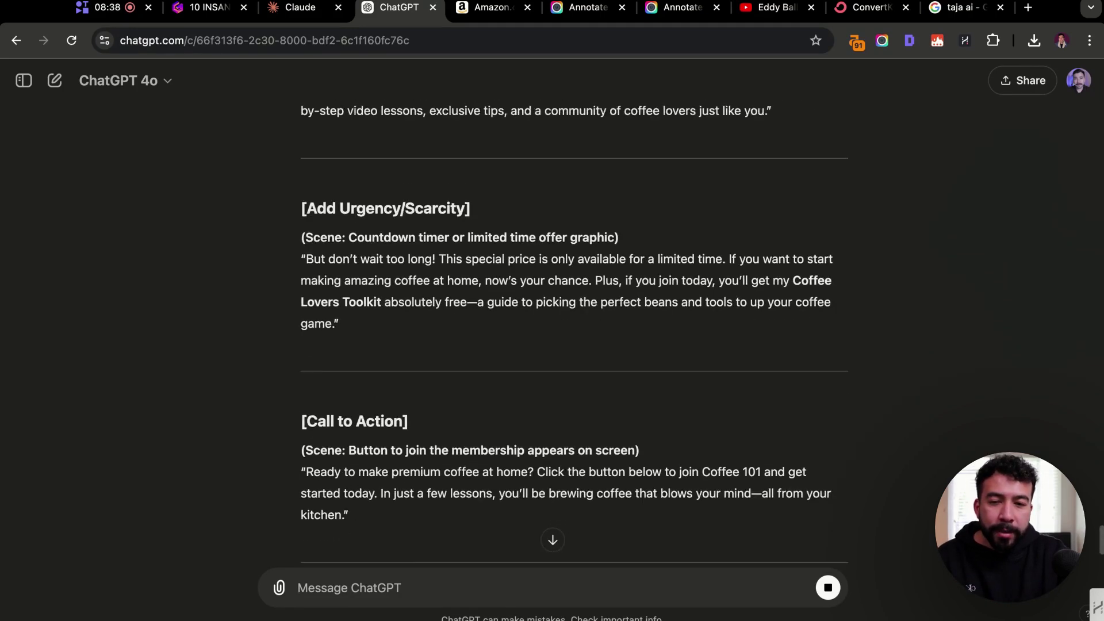
scroll(574, 335, "up", 2)
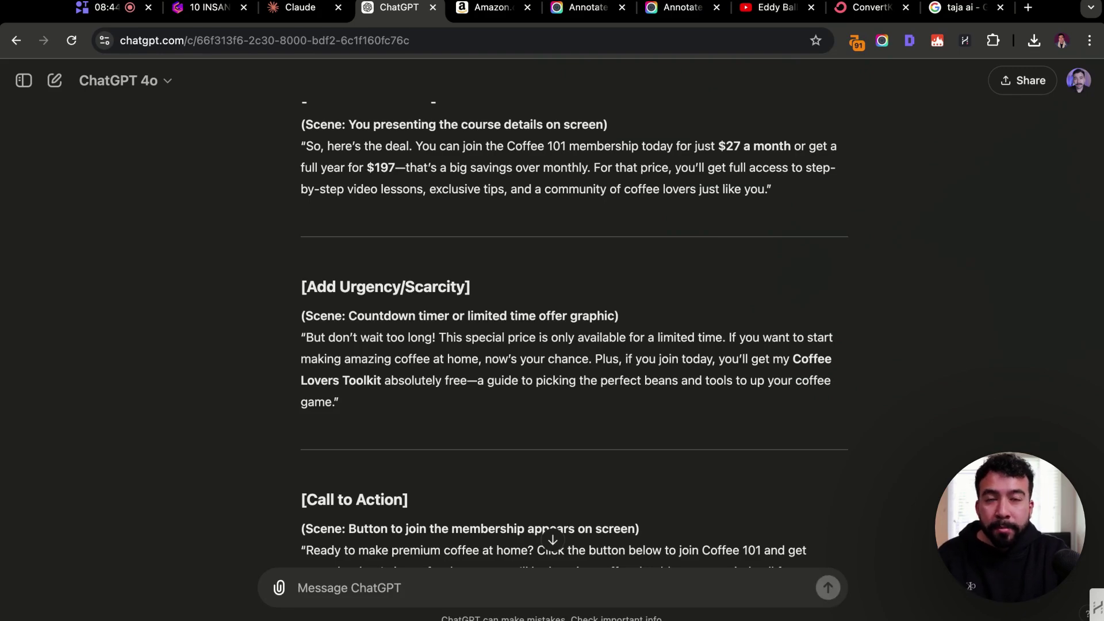
scroll(574, 334, "down", 10)
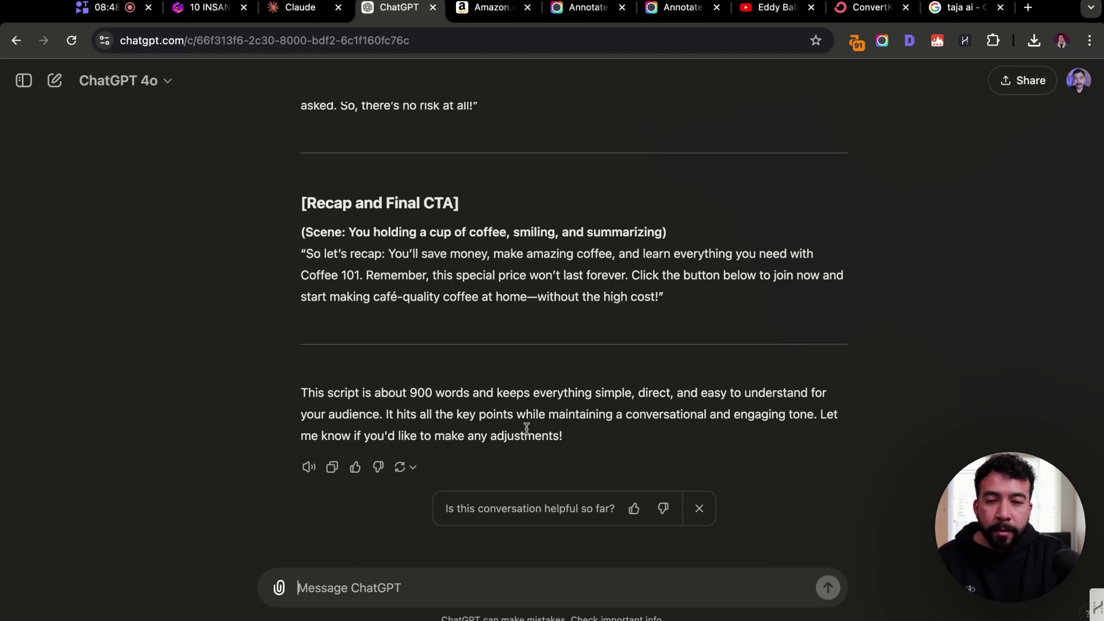
scroll(615, 374, "up", 9)
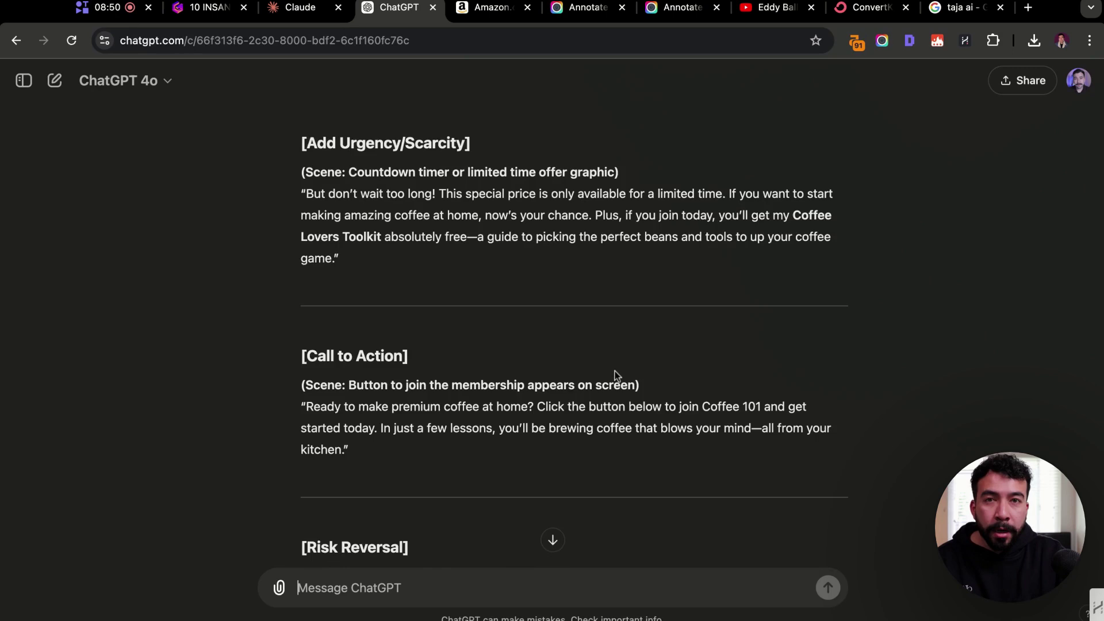
scroll(616, 371, "up", 7)
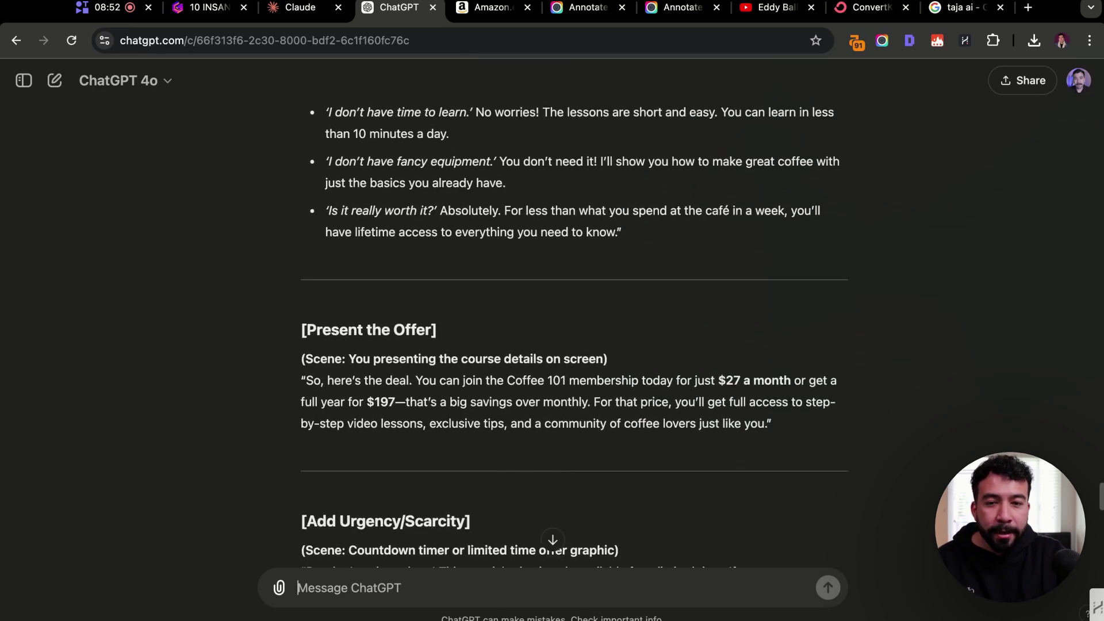
scroll(574, 333, "up", 7)
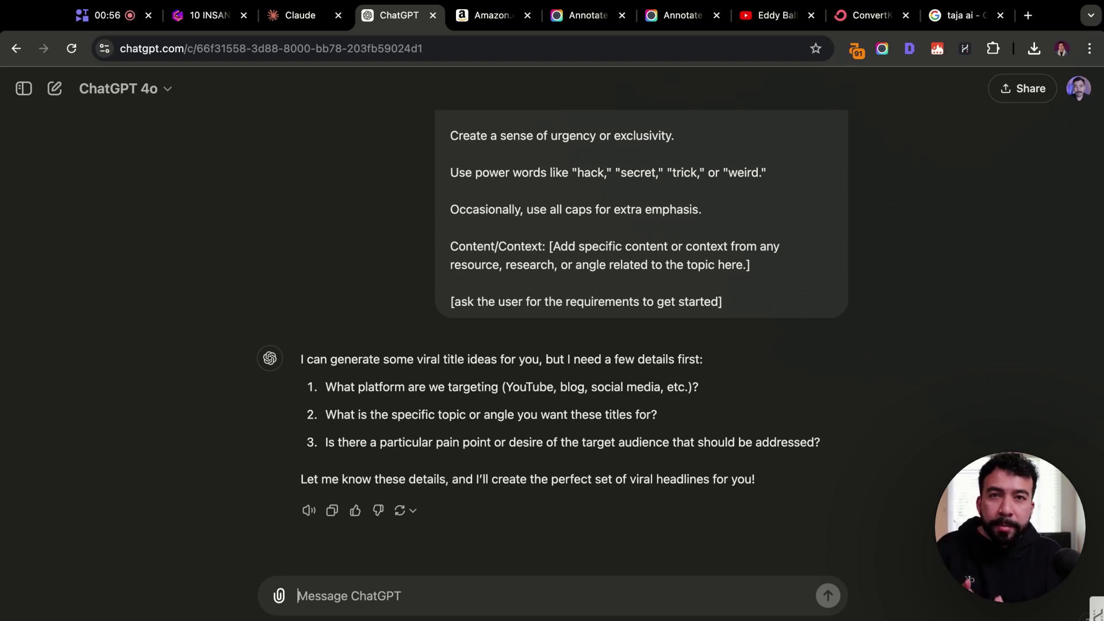
Send platform youtube, topic 'How to run faster in two weeks' and pain point 'too slow'.
type("youtube")
key("shift+Return")
type("topic: How to run faster in two weeks")
key("shift+Return")
type("pain point: too slow")
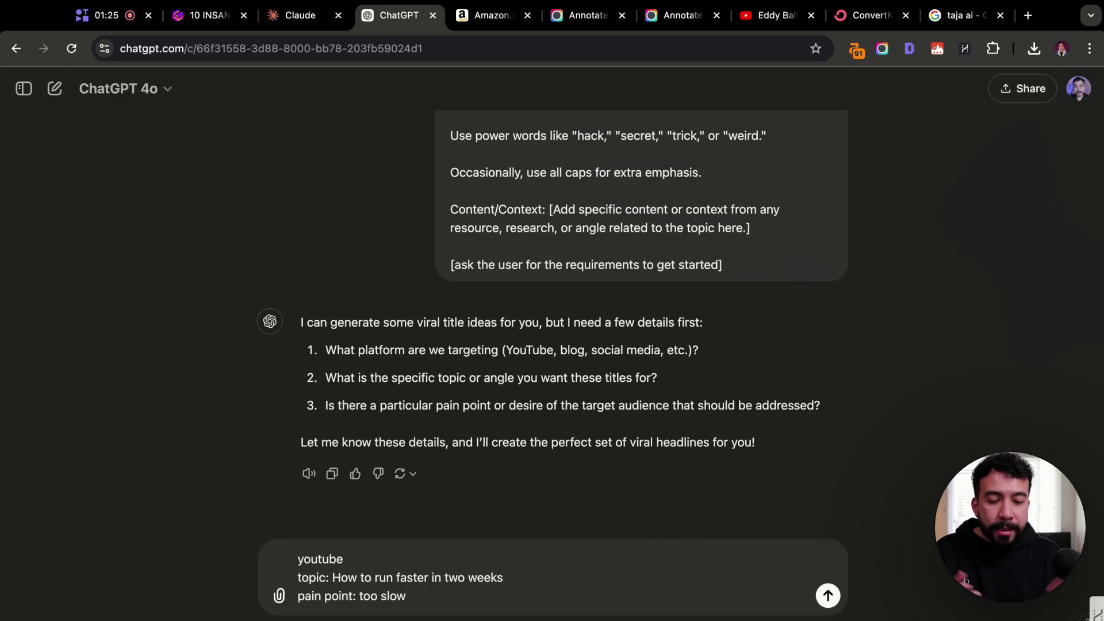
key("Return")
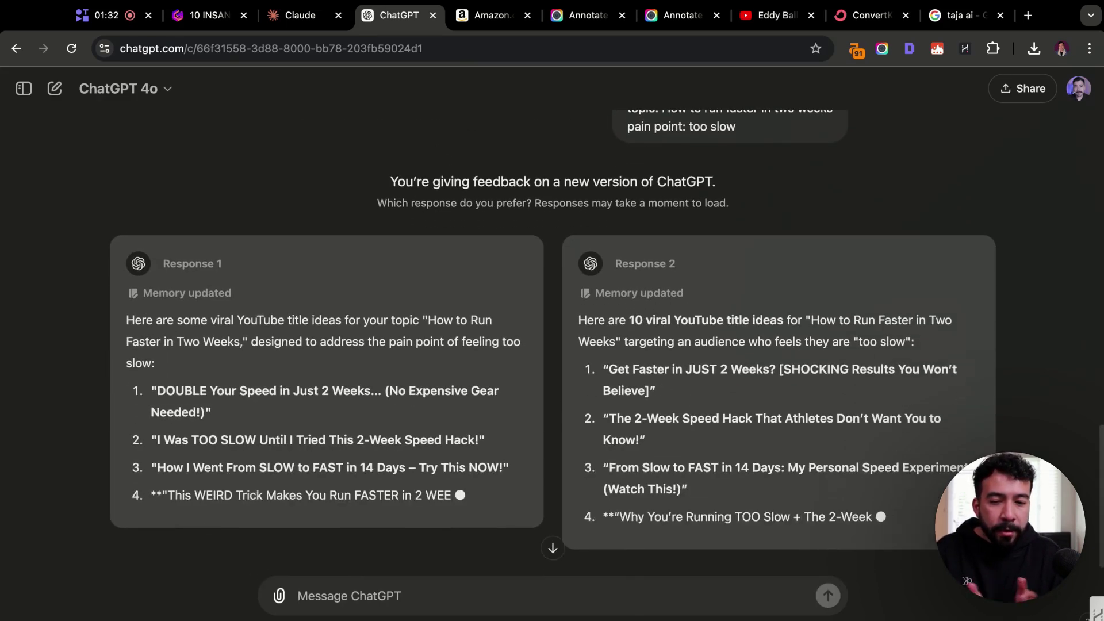
Compare the title ideas in Response 1 and Response 2, highlighting Response 2's fifth title.
scroll(470, 353, "down", 5)
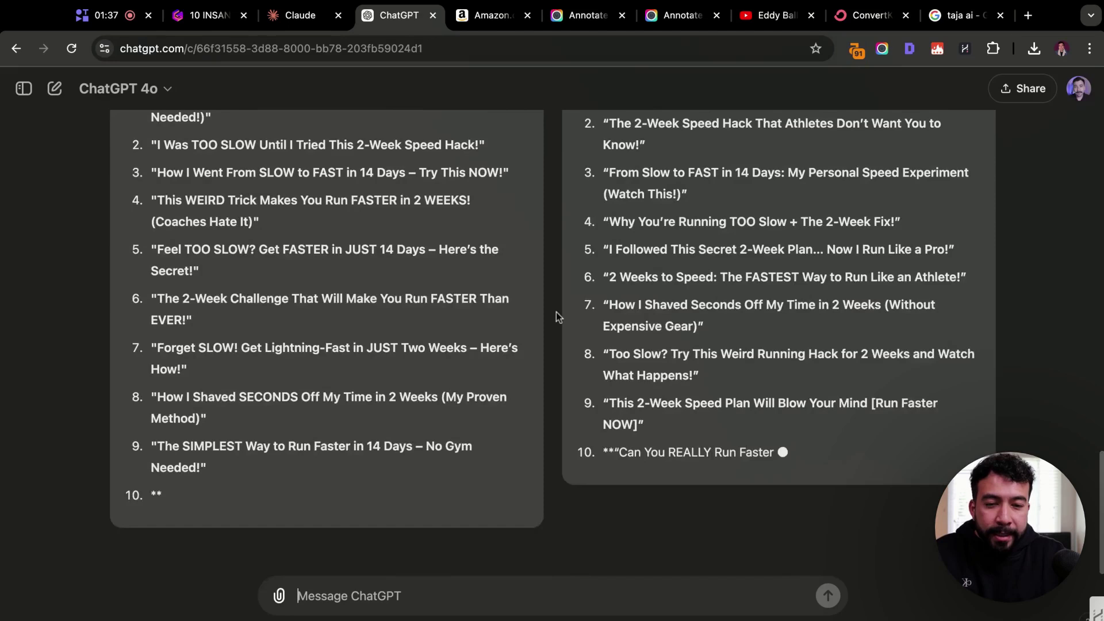
scroll(554, 330, "up", 3)
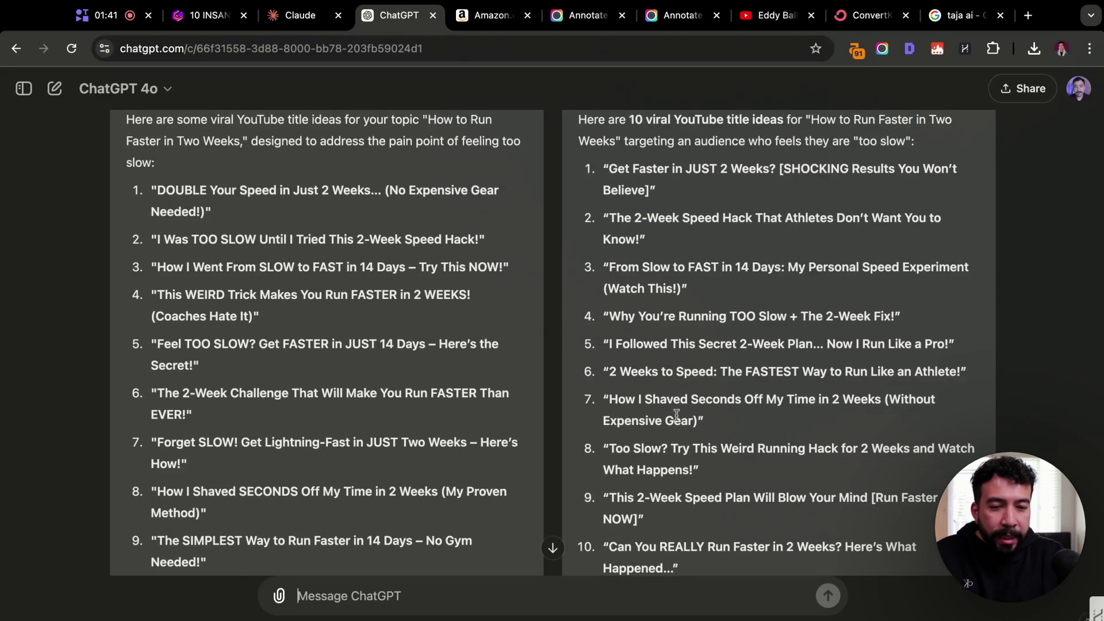
scroll(734, 422, "up", 1)
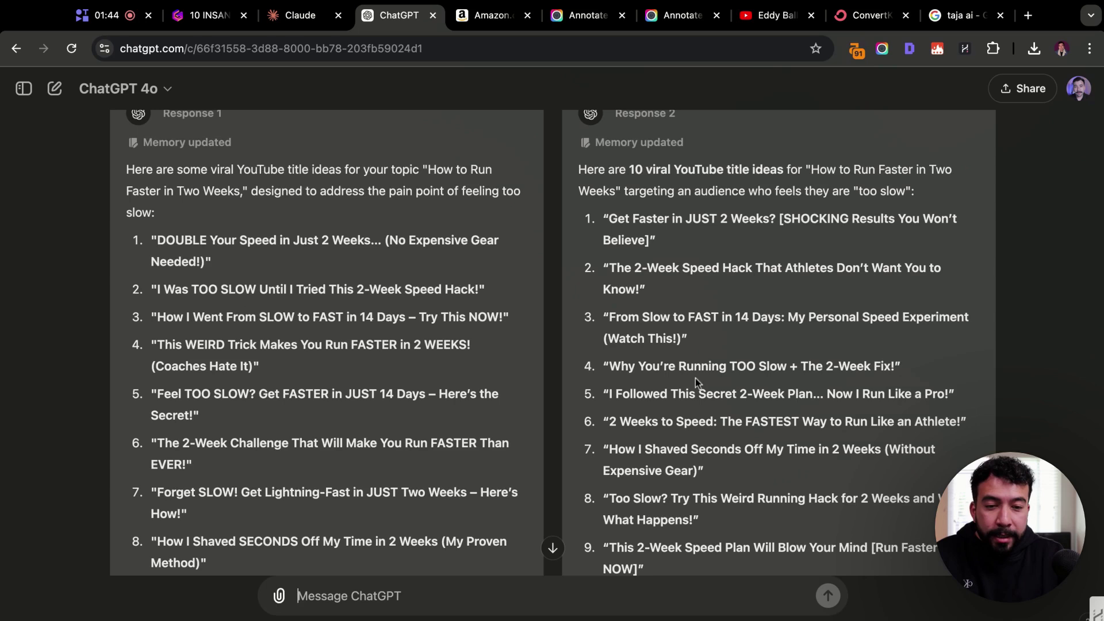
left_click_drag(605, 393, 915, 394)
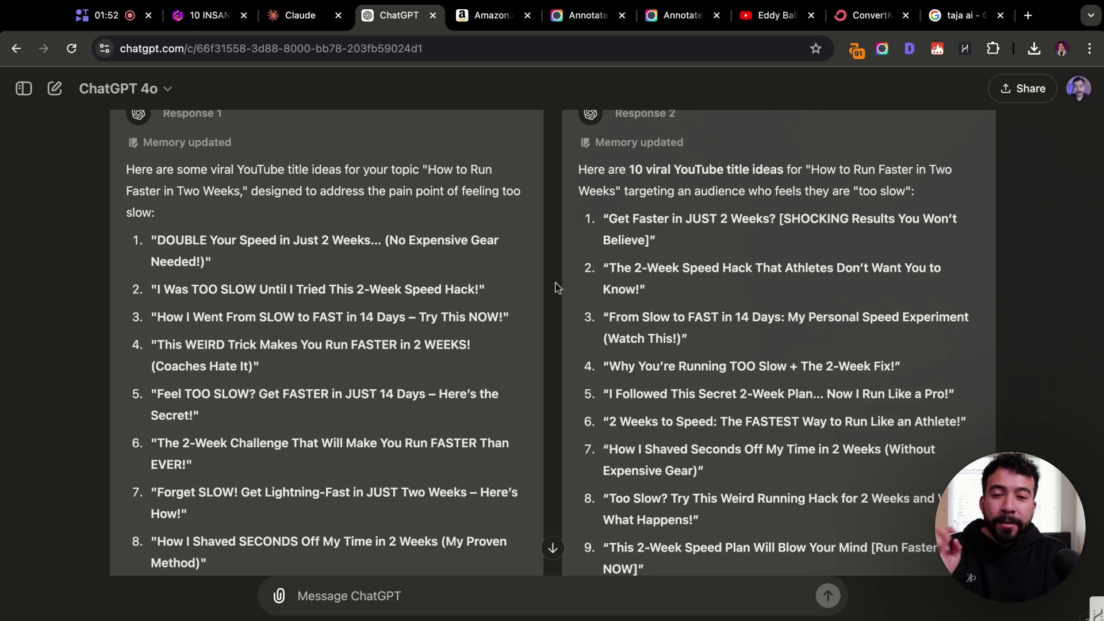
scroll(554, 281, "down", 3)
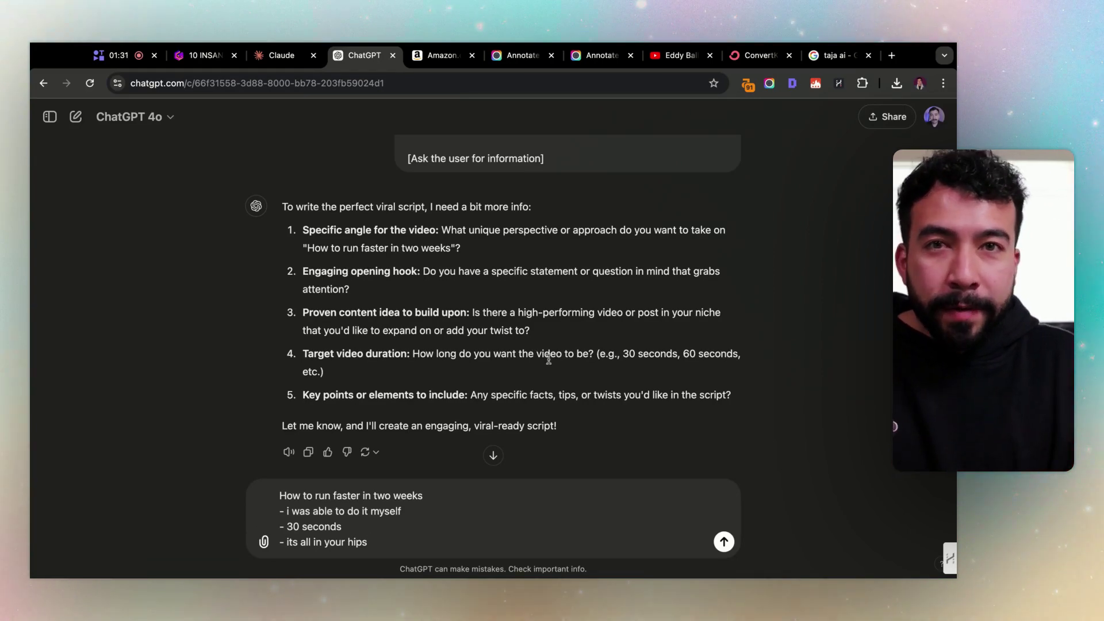
Send the drafted run-faster answers and read through the script's hook, mini-hooks and closing statement.
left_click(538, 532)
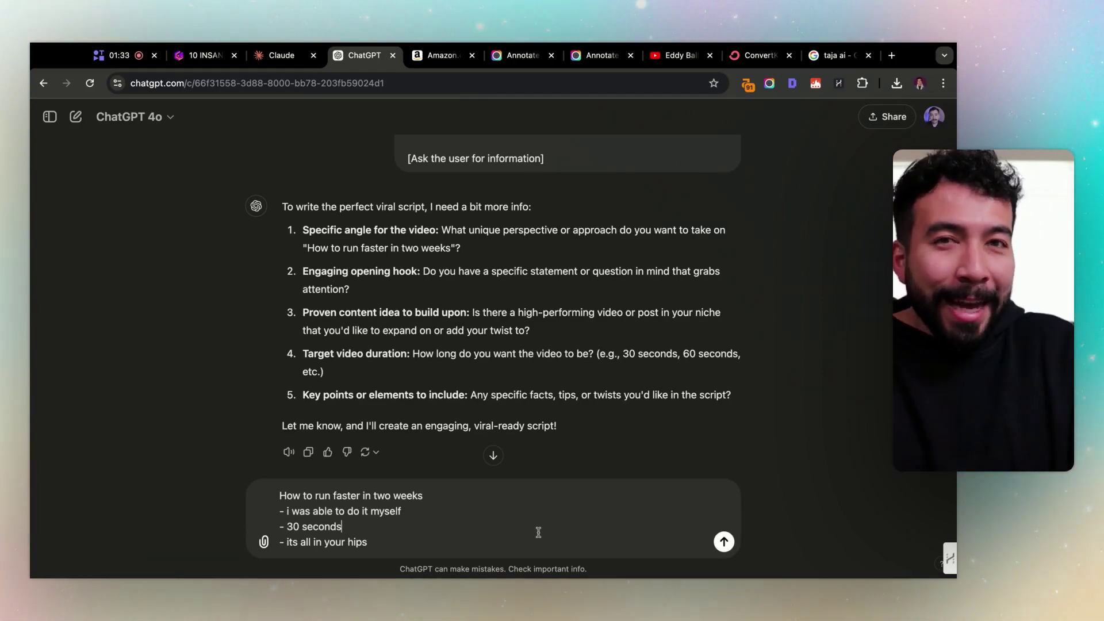
key("Return")
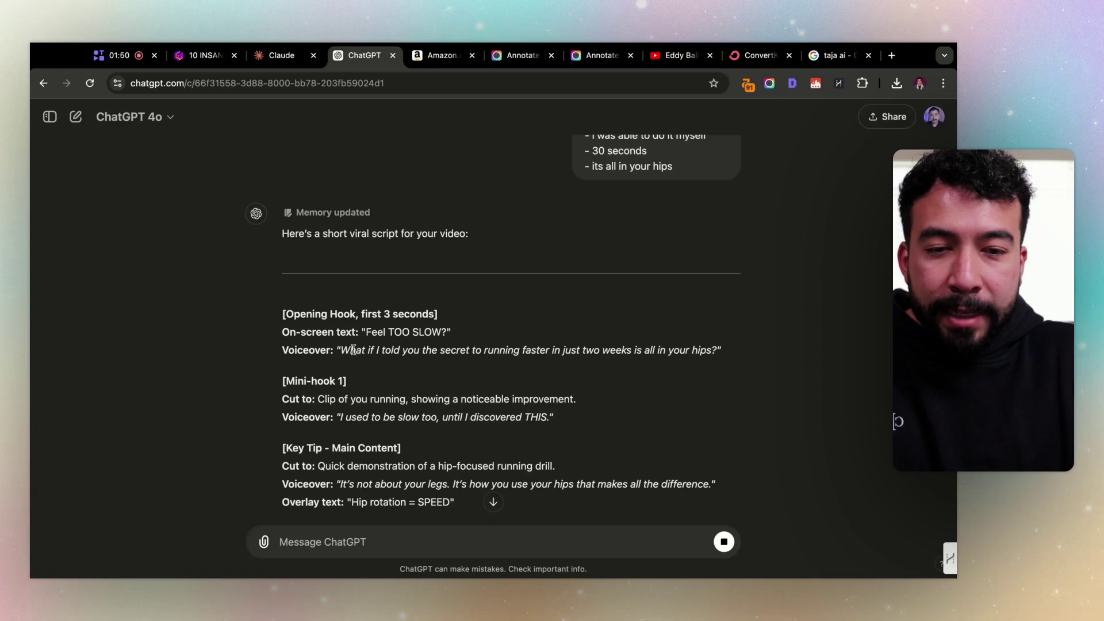
scroll(401, 345, "down", 1)
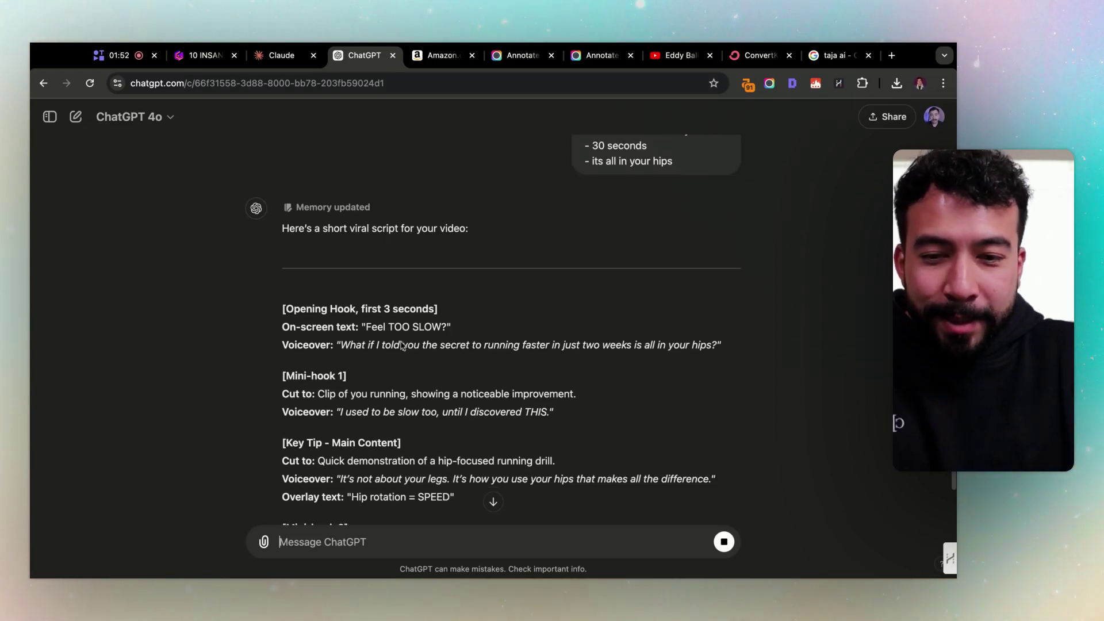
scroll(402, 345, "down", 2)
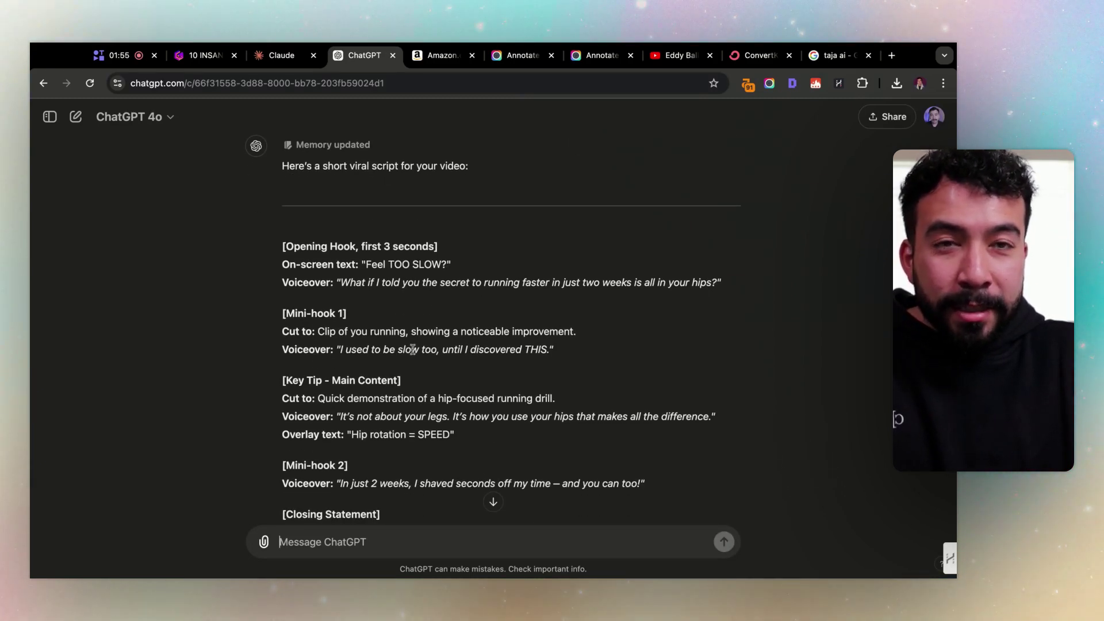
scroll(476, 361, "down", 2)
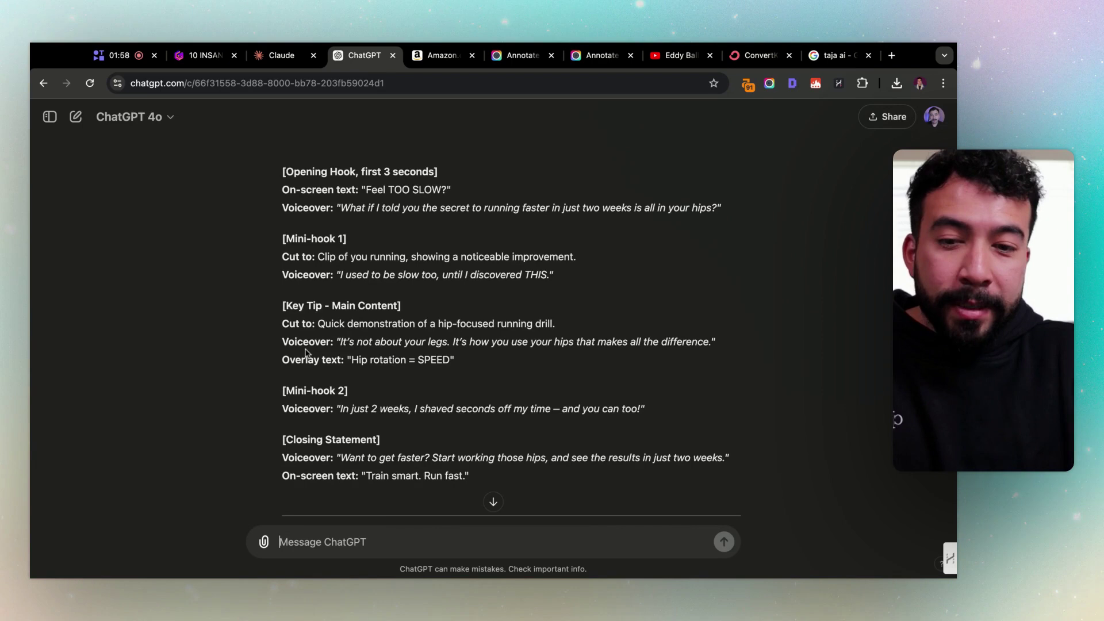
scroll(275, 337, "down", 3)
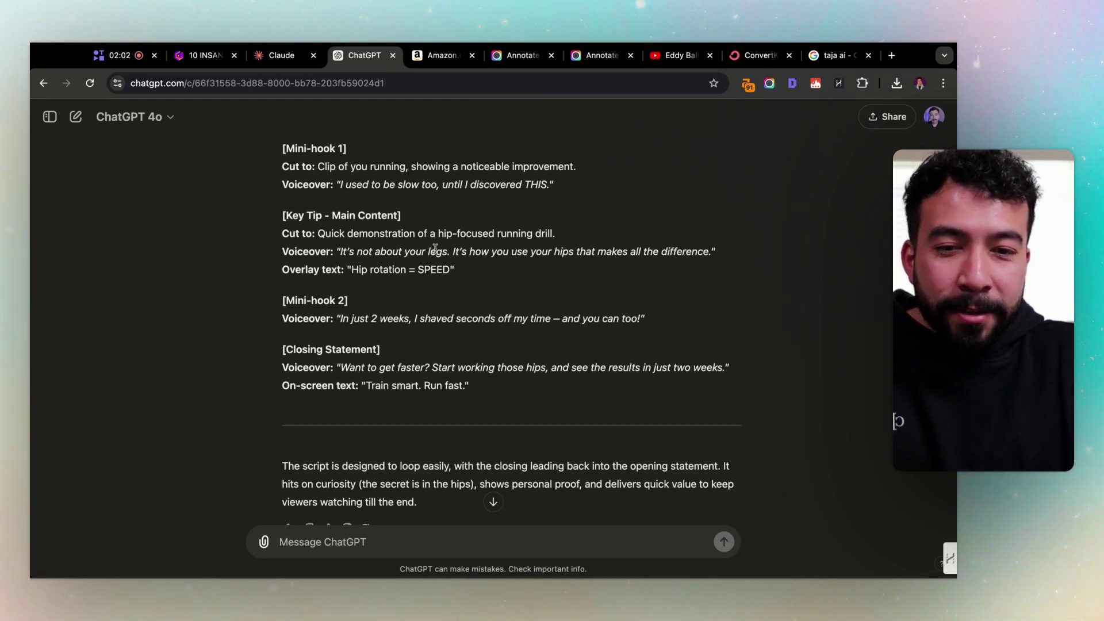
scroll(375, 310, "down", 1)
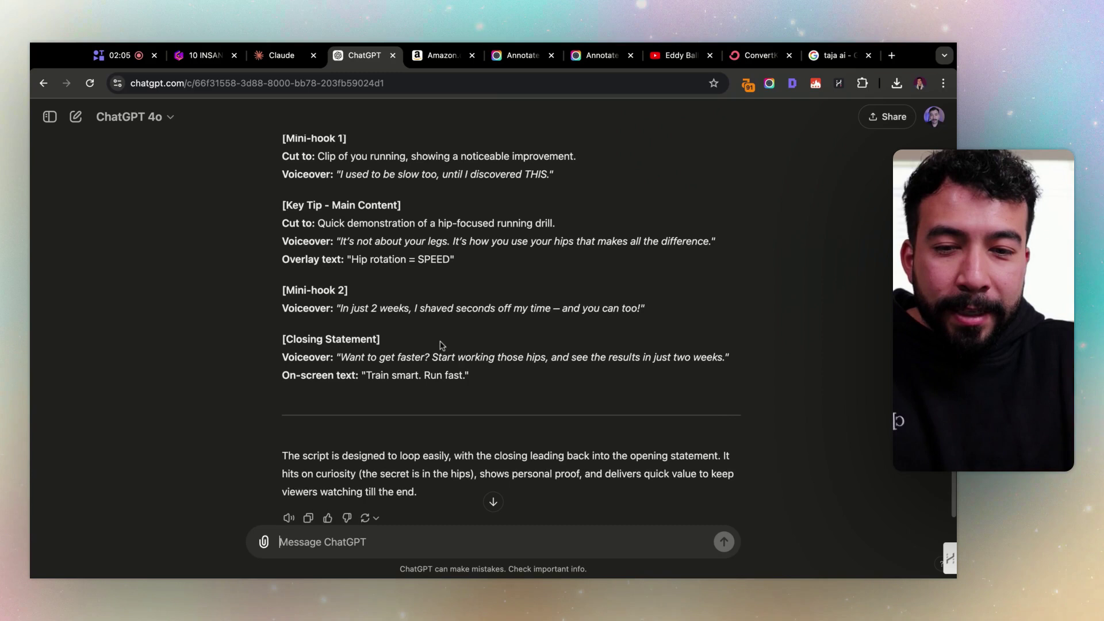
scroll(442, 345, "down", 1)
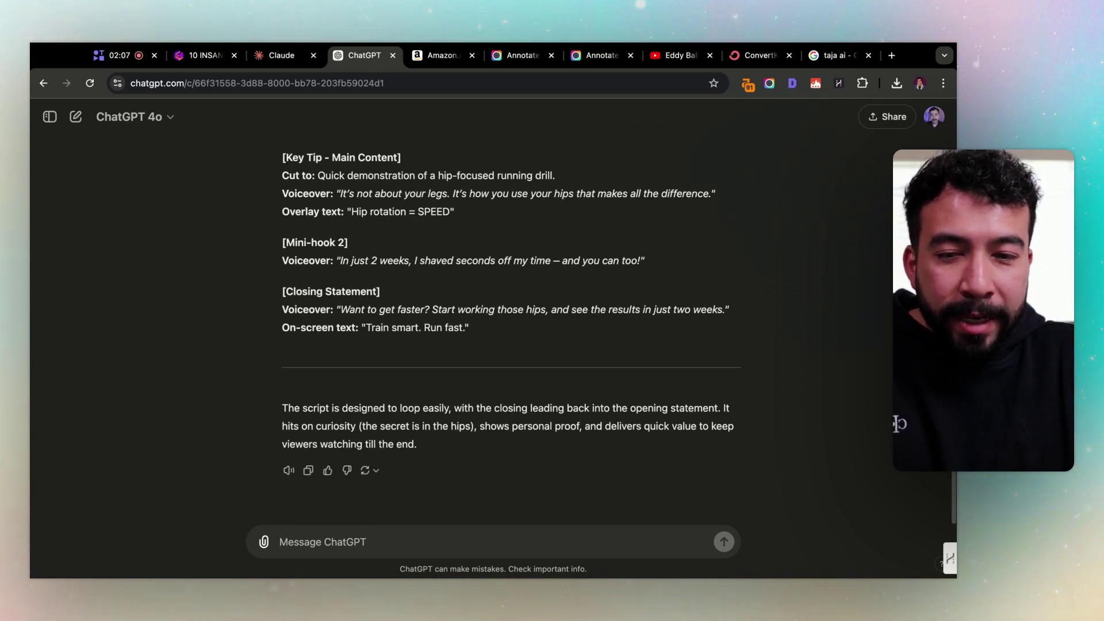
scroll(403, 402, "up", 3)
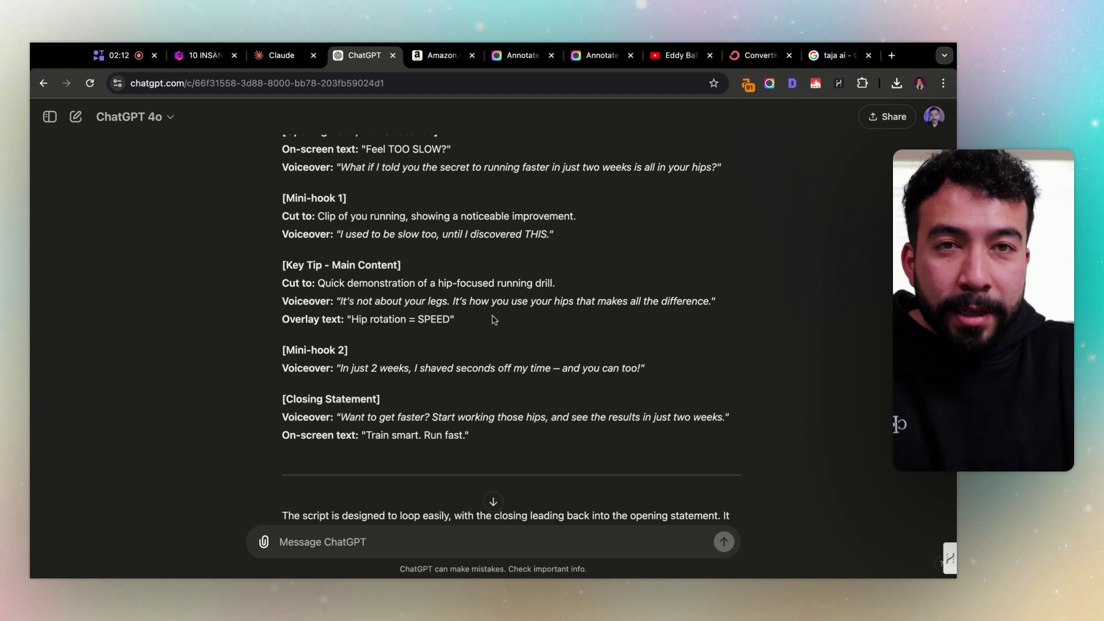
scroll(519, 372, "up", 4)
scroll(515, 370, "down", 4)
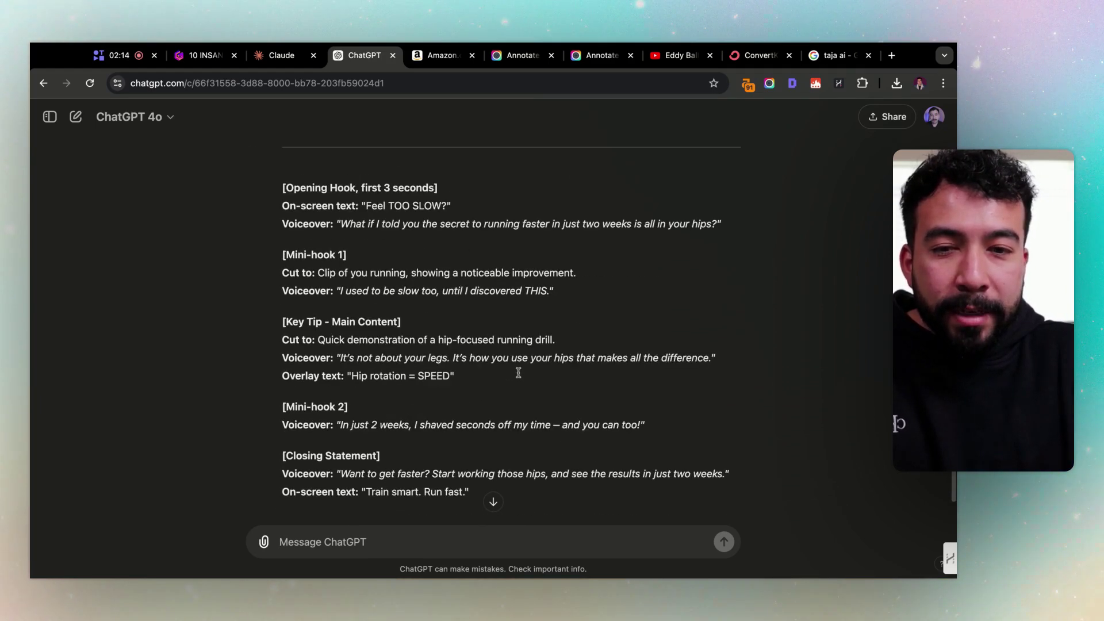
scroll(518, 371, "up", 2)
scroll(518, 371, "up", 2)
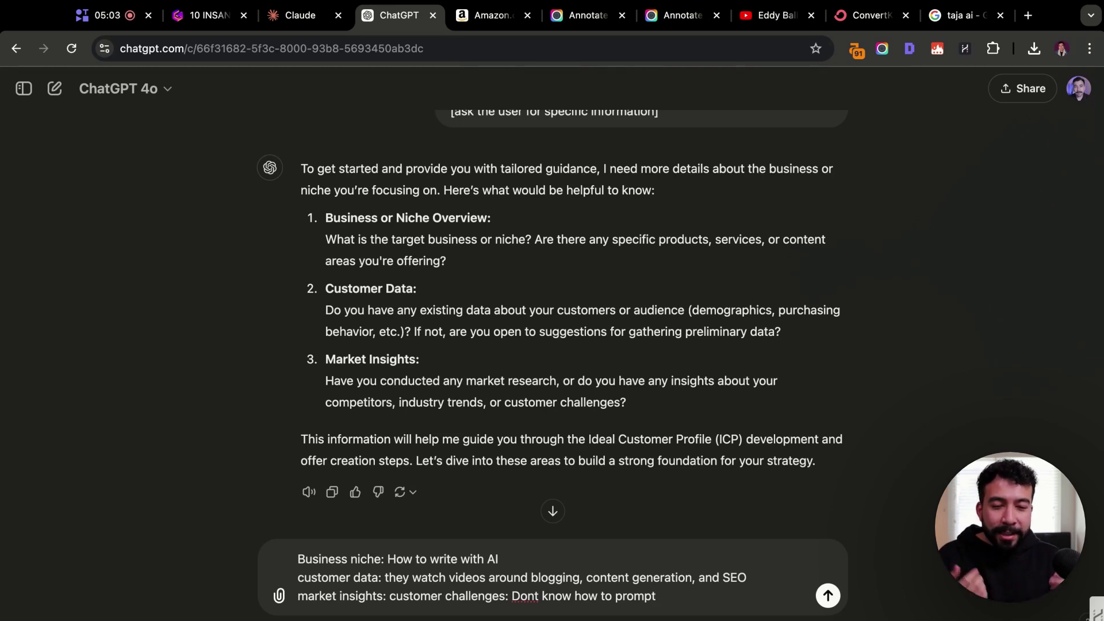
Add 'ages 18-40' after SEO in the customer data line, then move to fix 'Dont'.
left_click(767, 575)
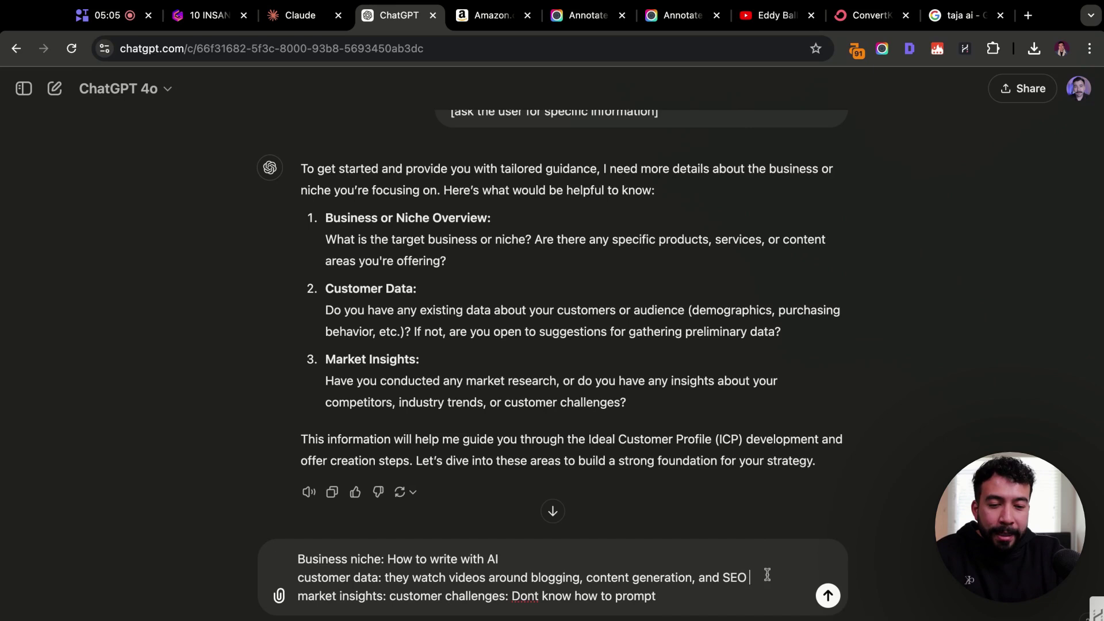
type("ages 18-")
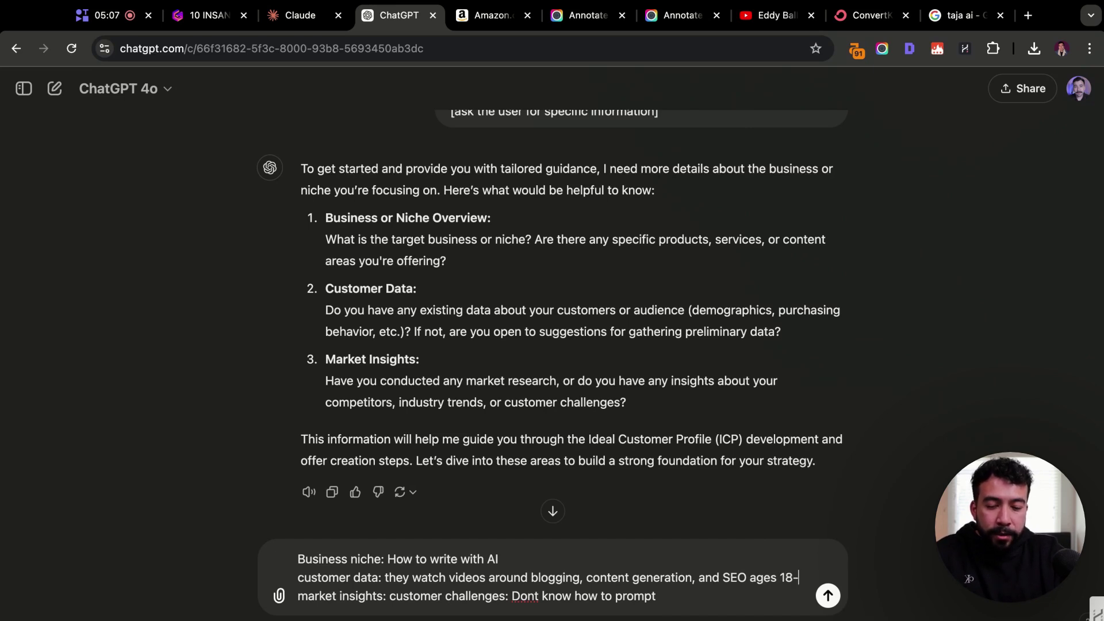
type("40")
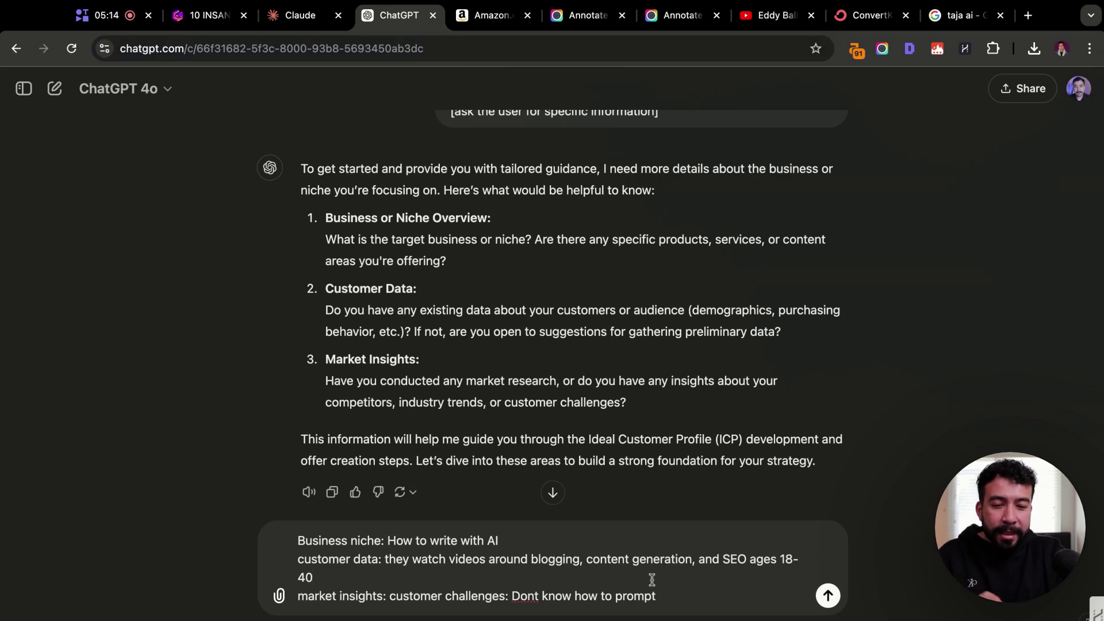
left_click(535, 596)
Send the business details answer and read the persona demographics, such as Age 18-40.
type("'")
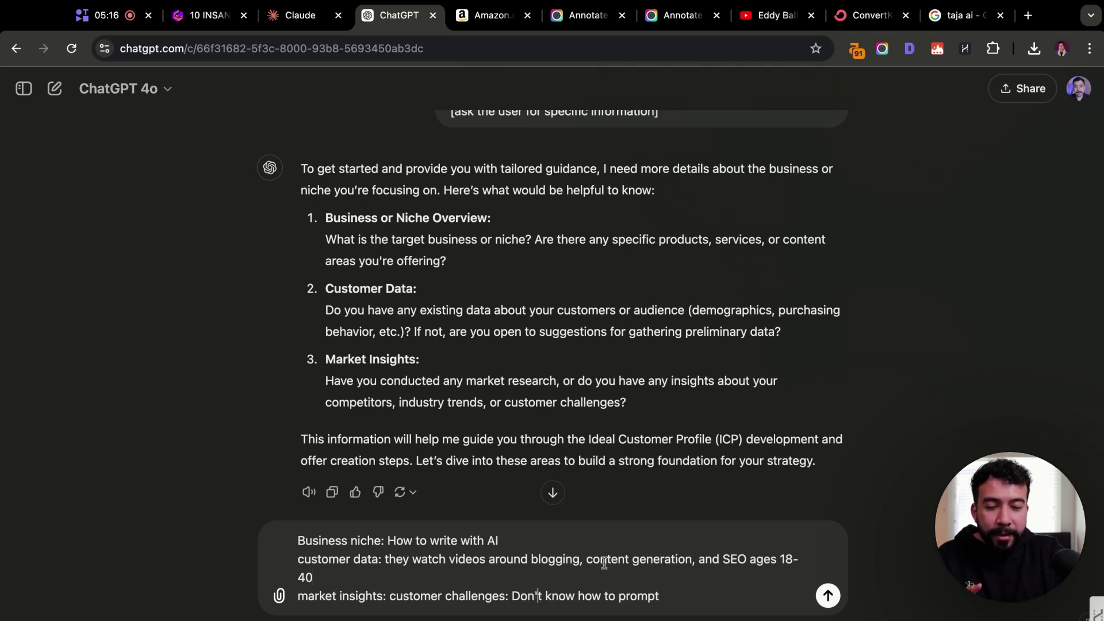
key("Return")
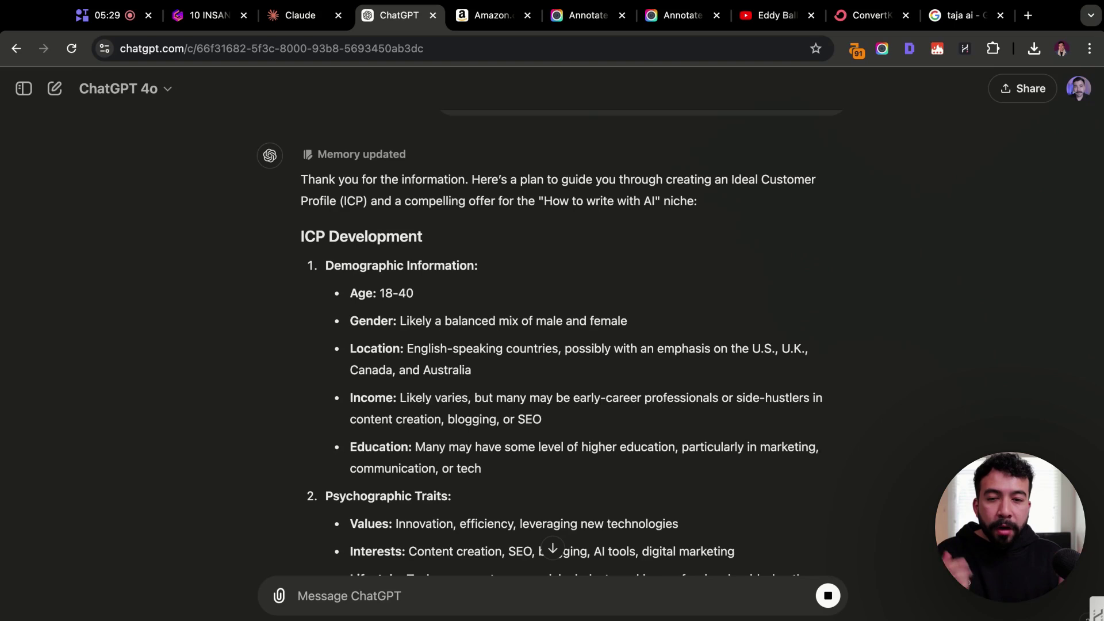
scroll(356, 315, "up", 1)
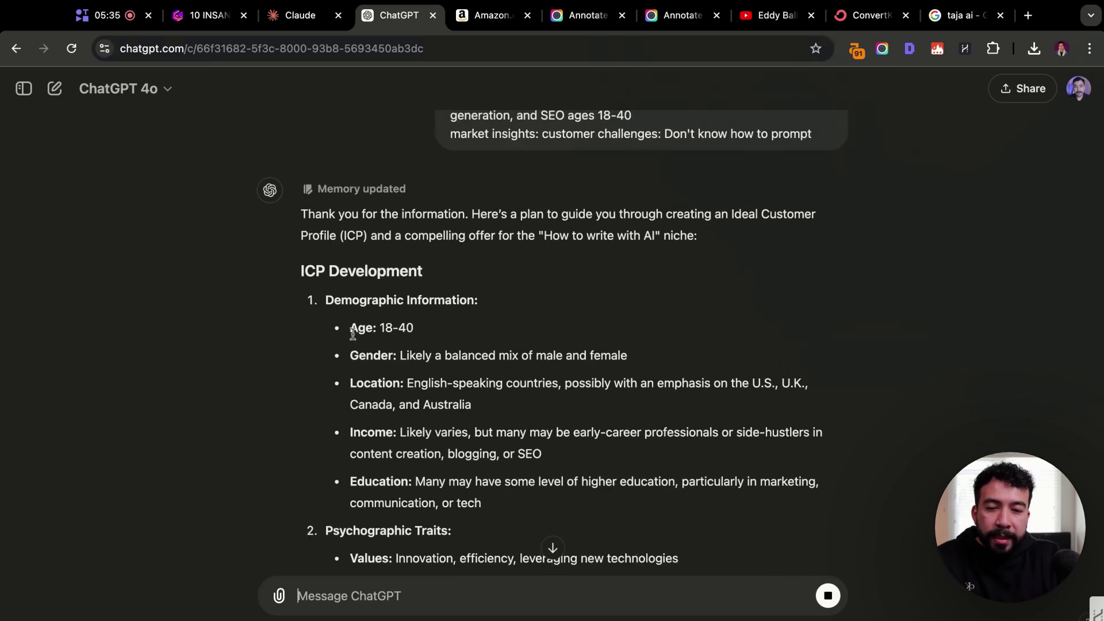
left_click_drag(352, 334, 595, 355)
left_click(406, 372)
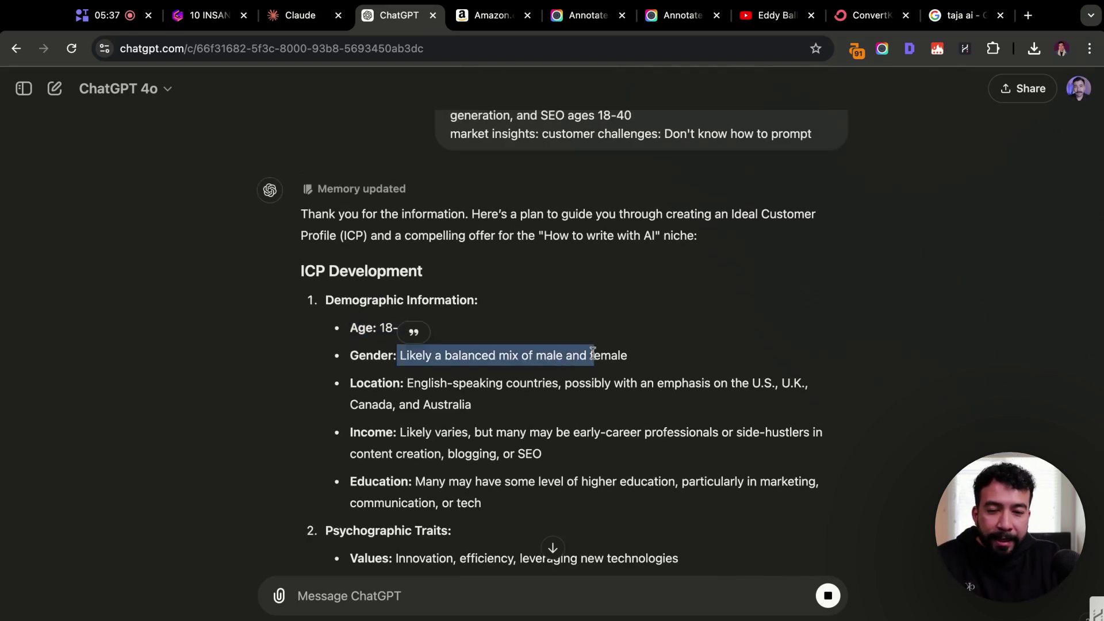
left_click(666, 354)
scroll(653, 391, "down", 1)
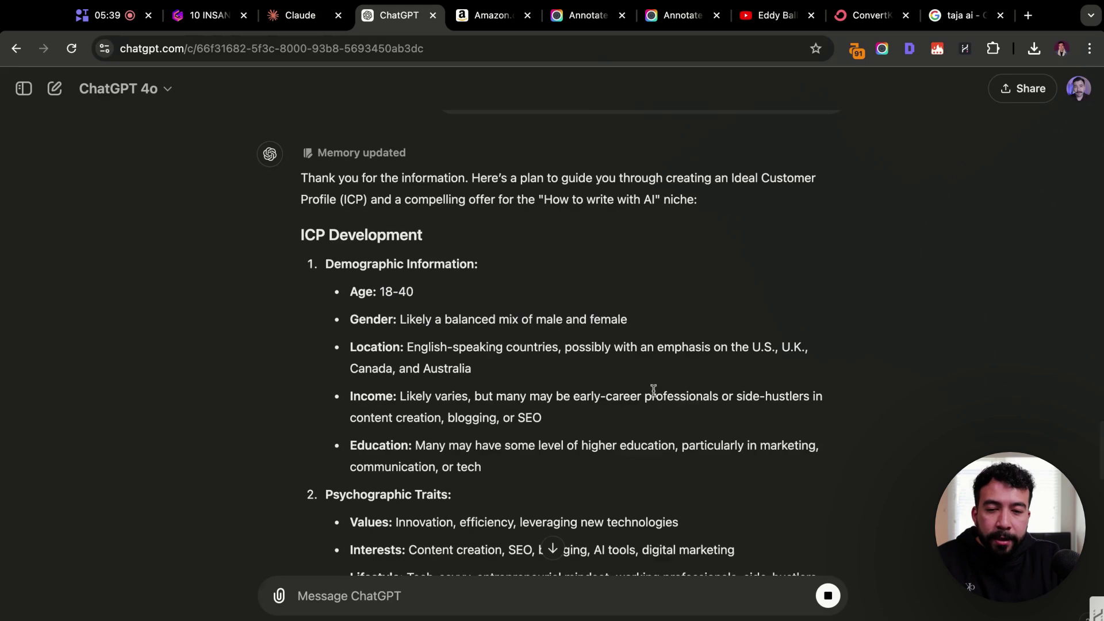
scroll(596, 360, "down", 3)
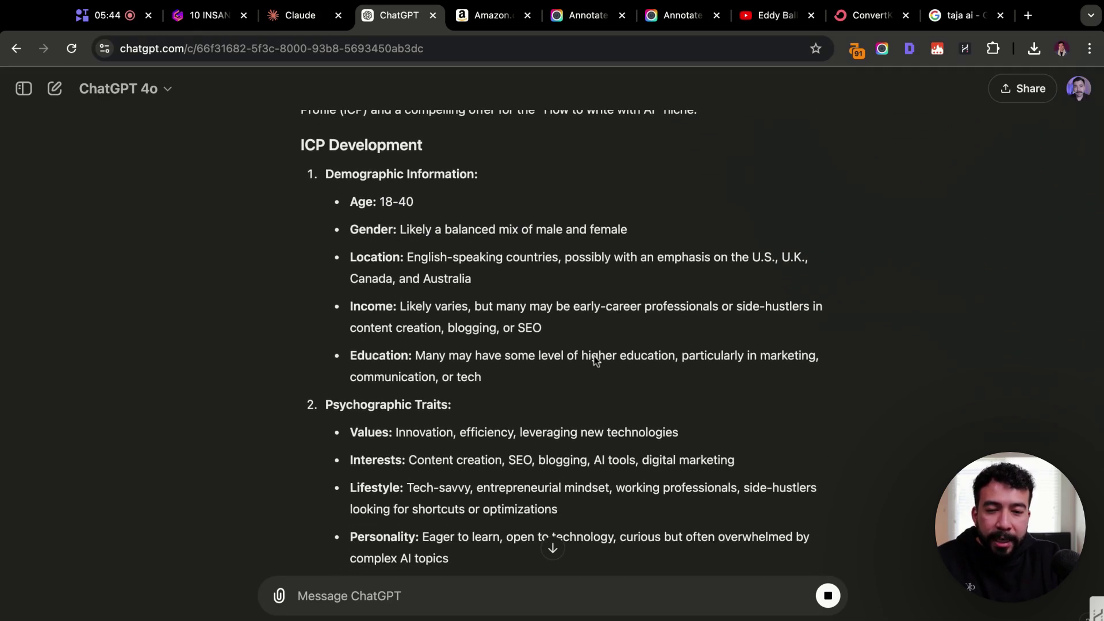
scroll(598, 363, "down", 5)
Review the persona Interests, Behavioral Patterns and Pain Points as the reply streams.
left_click_drag(367, 300, 633, 300)
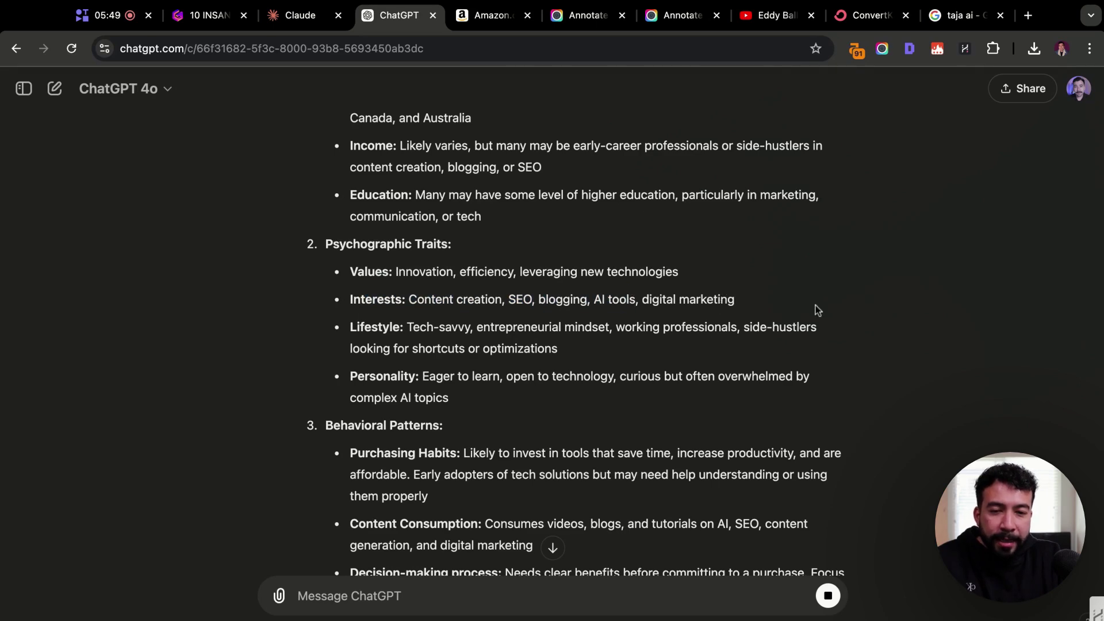
scroll(563, 288, "down", 8)
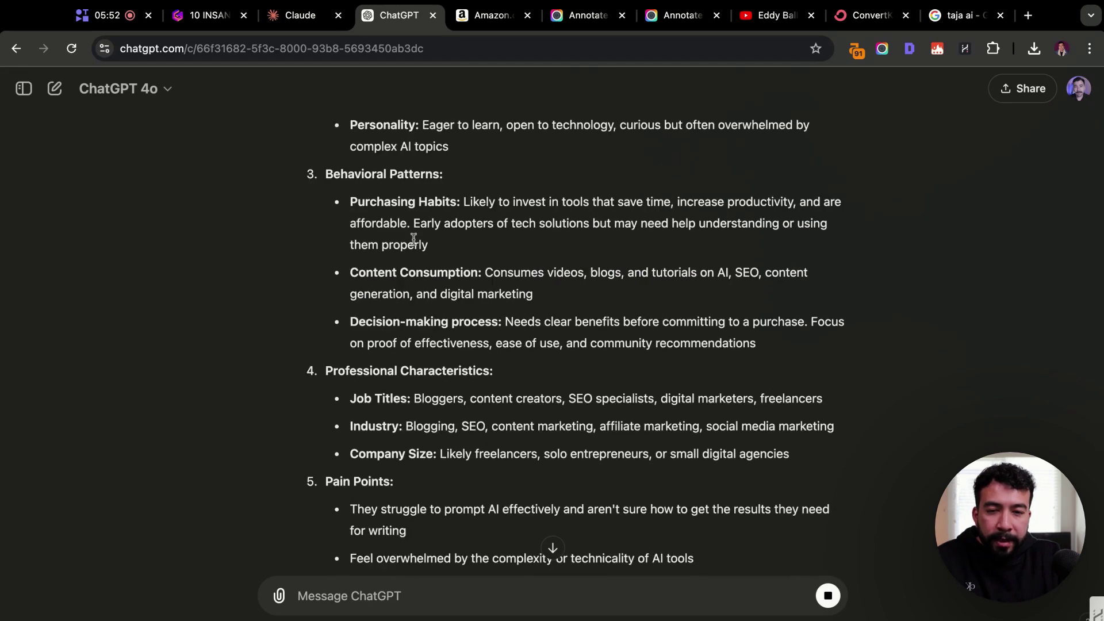
left_click_drag(317, 180, 656, 272)
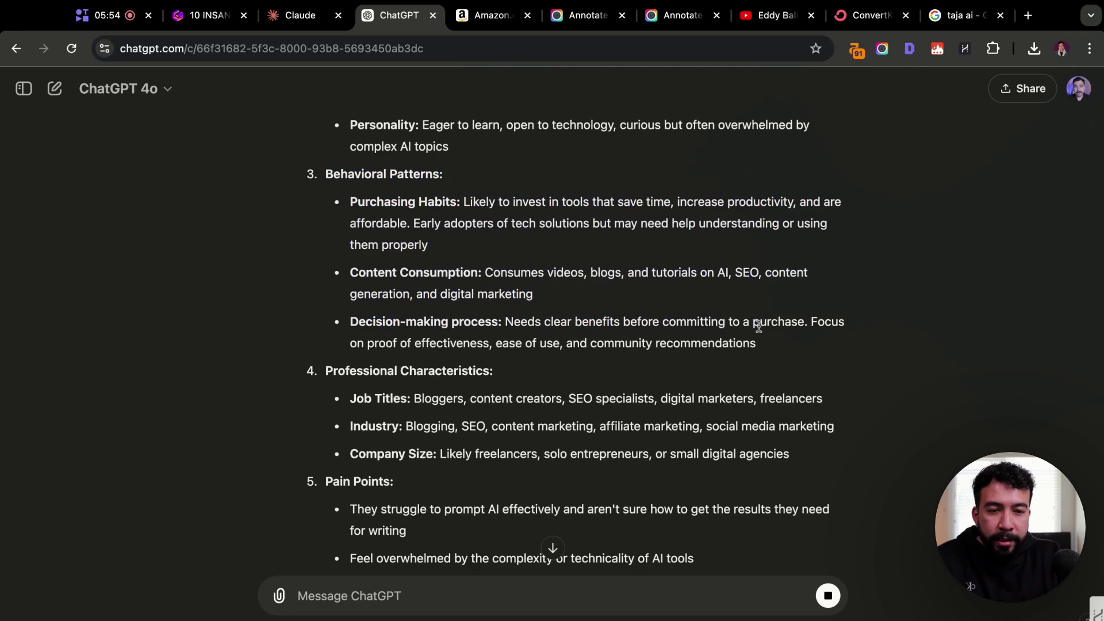
left_click_drag(731, 343, 480, 271)
scroll(301, 268, "down", 10)
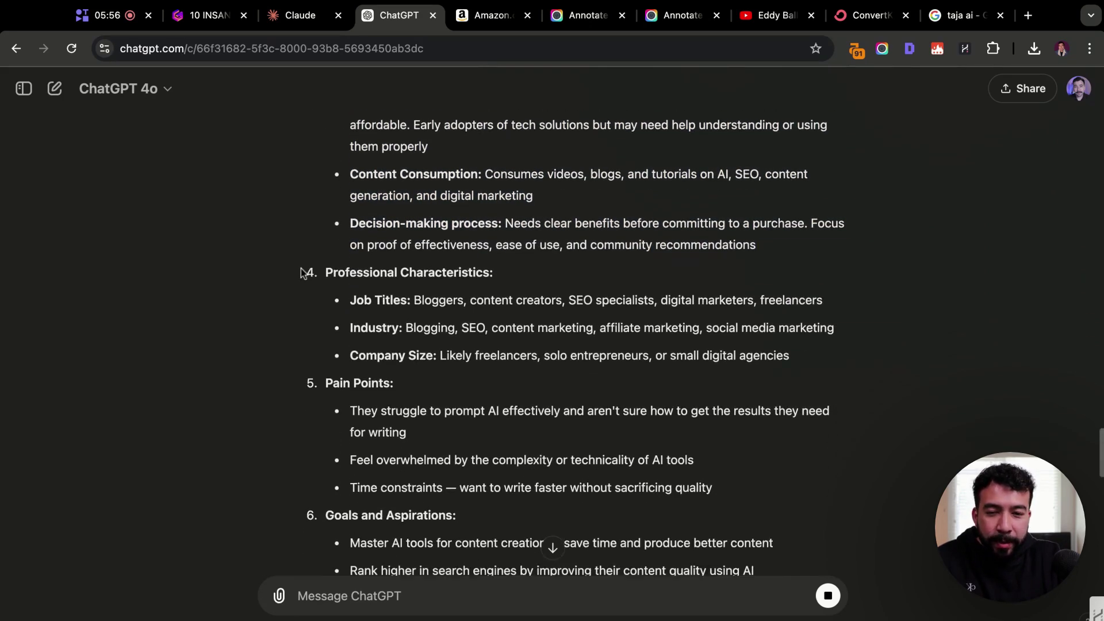
left_click_drag(339, 187, 744, 226)
left_click(696, 244)
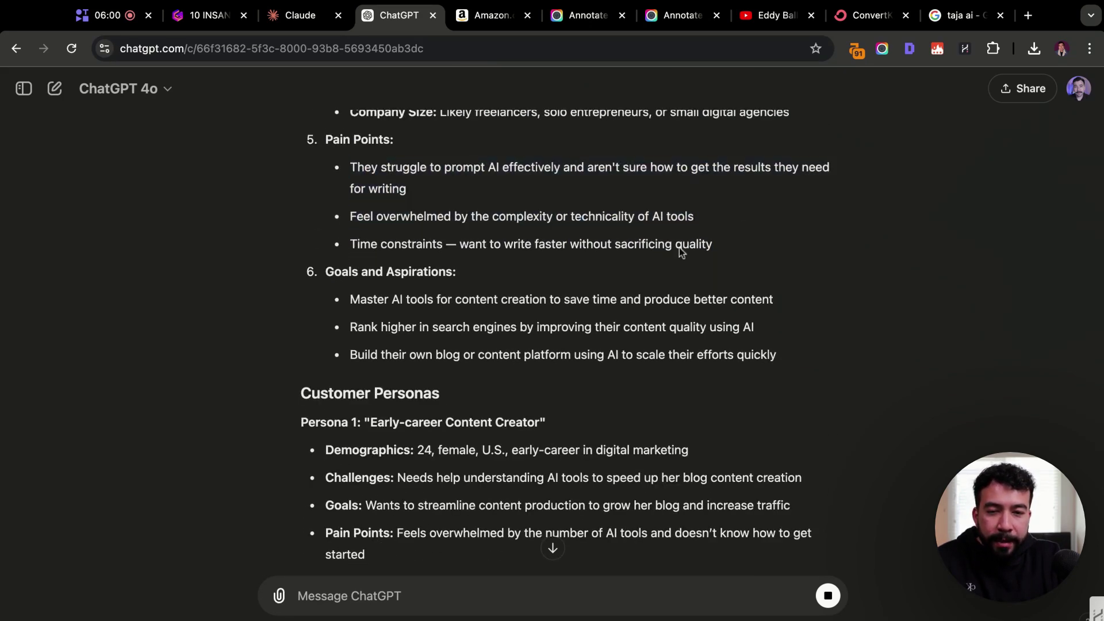
Follow the reply past Customer Personas into Market Analysis and Offer Creation.
scroll(453, 347, "down", 2)
scroll(444, 306, "down", 5)
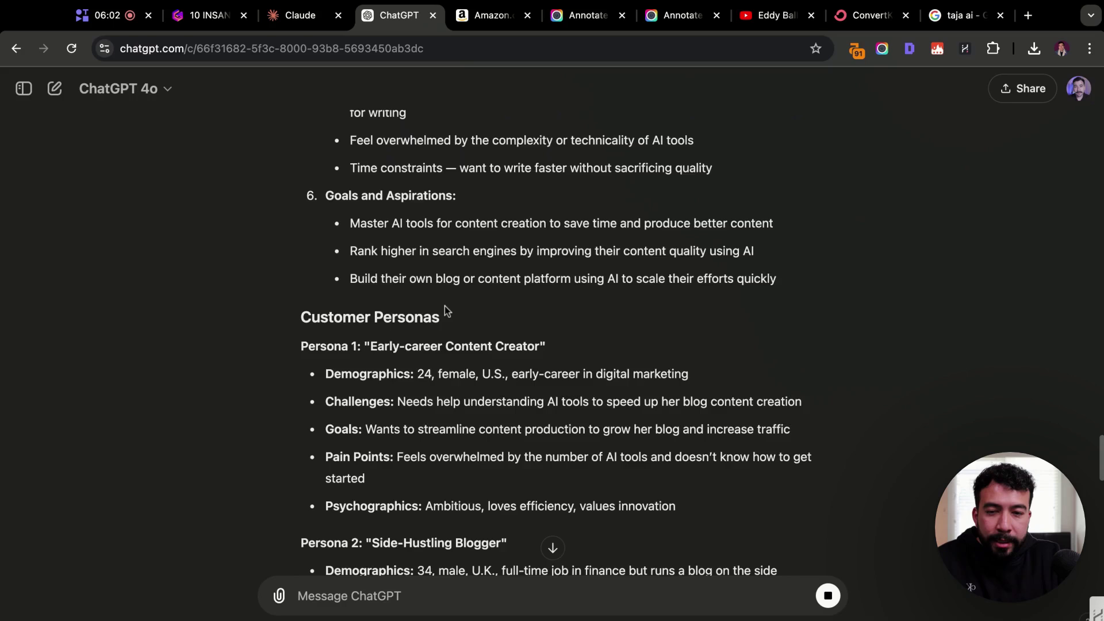
triple_click(298, 214)
left_click(666, 217)
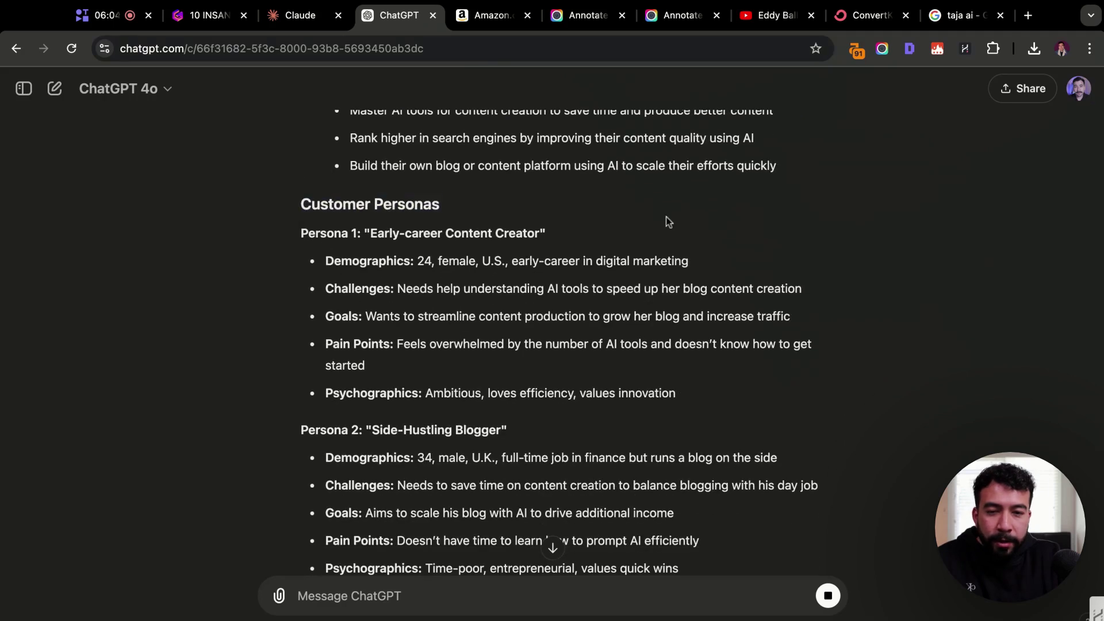
scroll(665, 306, "down", 6)
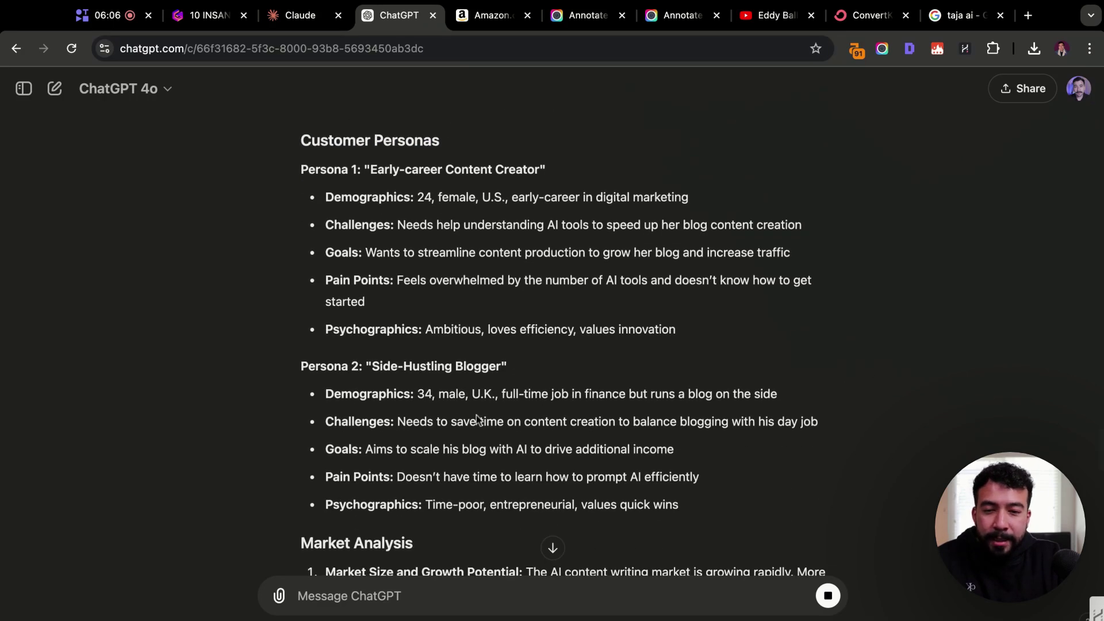
scroll(476, 416, "down", 8)
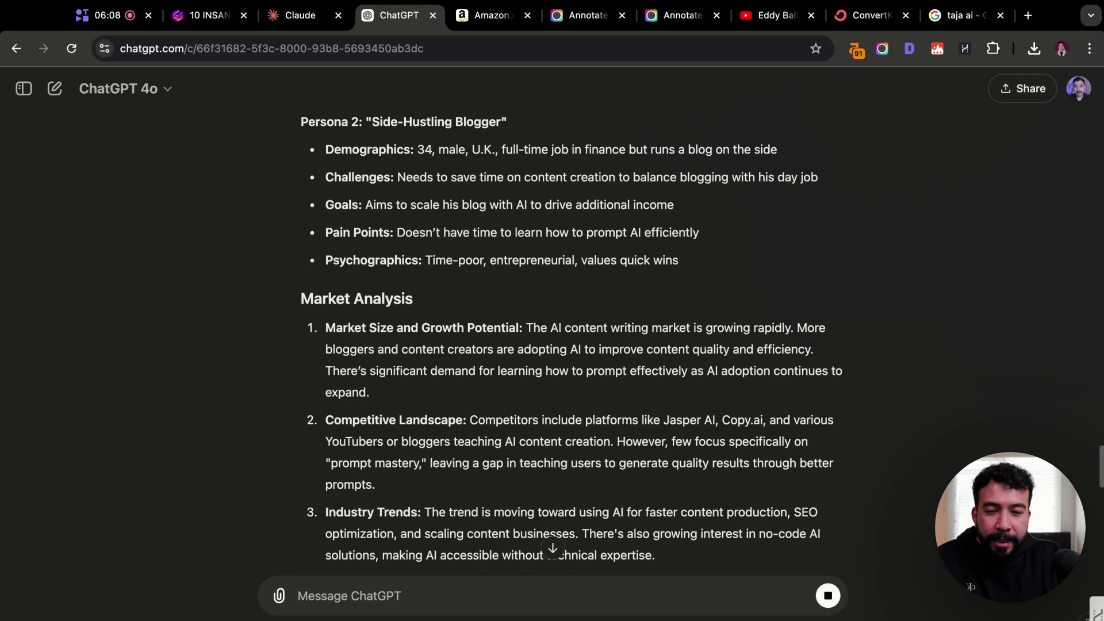
scroll(308, 363, "down", 3)
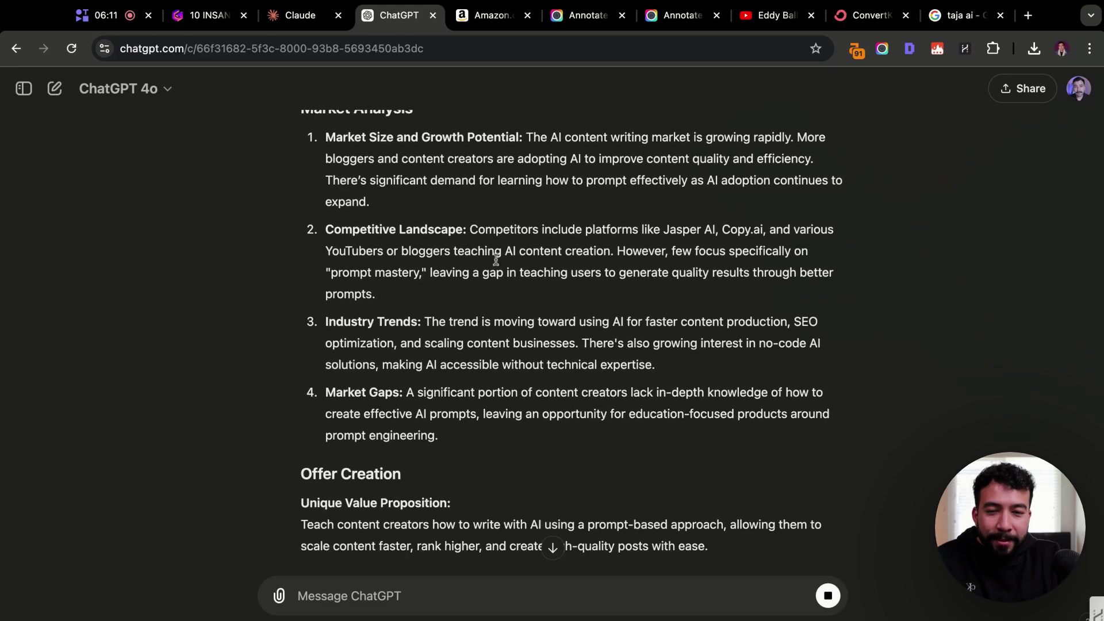
scroll(526, 244, "up", 6)
scroll(526, 244, "down", 1)
Read the Offer Creation section and its unique value proposition sentence.
scroll(525, 245, "down", 12)
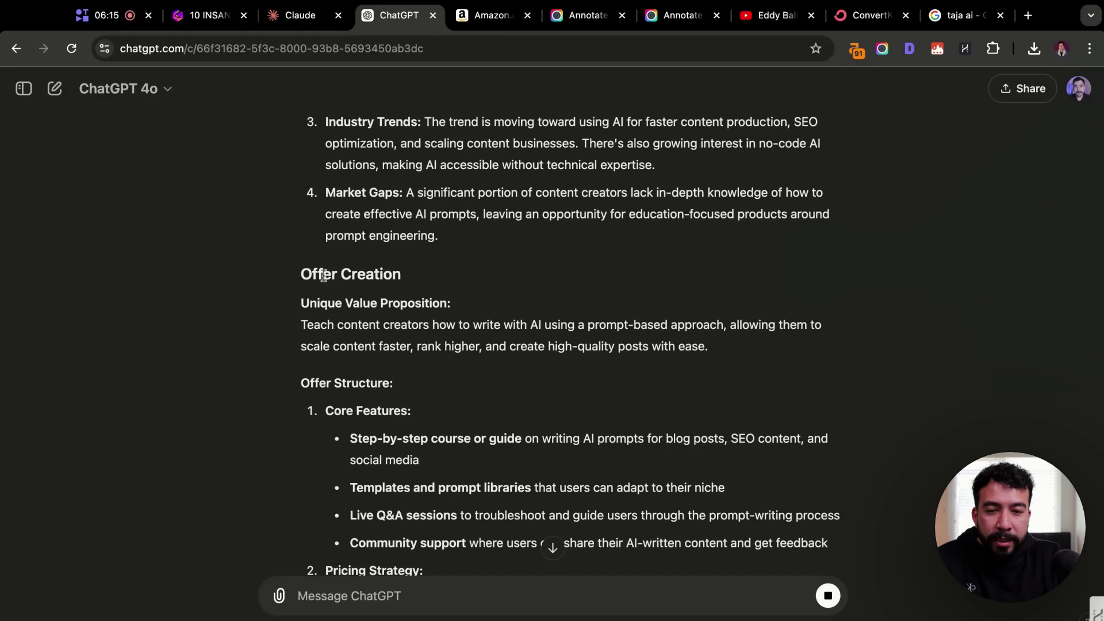
scroll(301, 314, "down", 4)
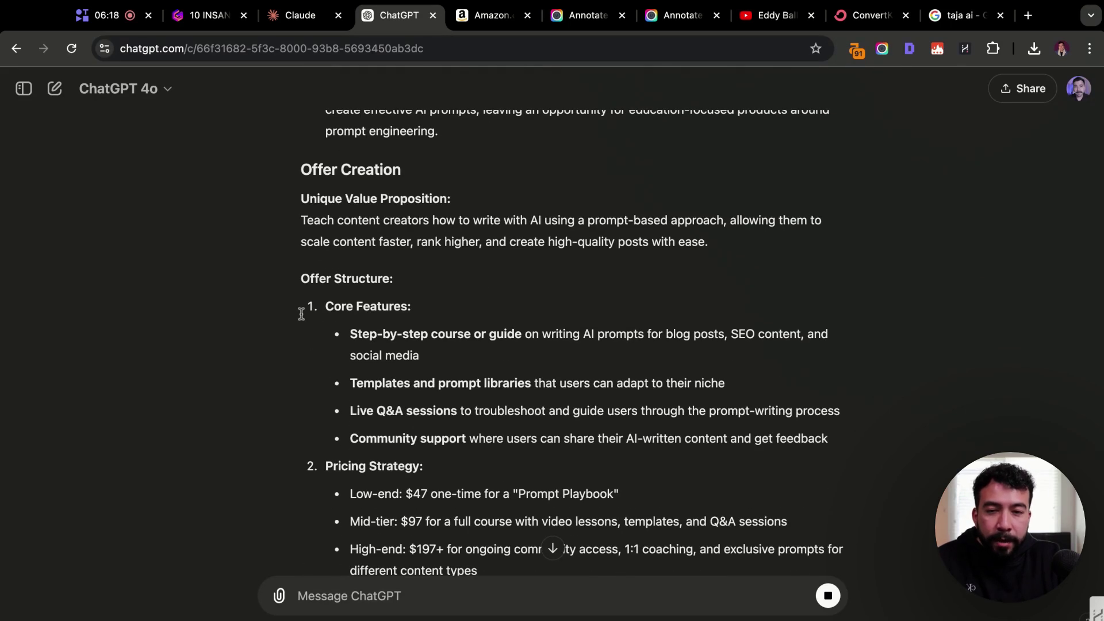
left_click_drag(291, 222, 625, 232)
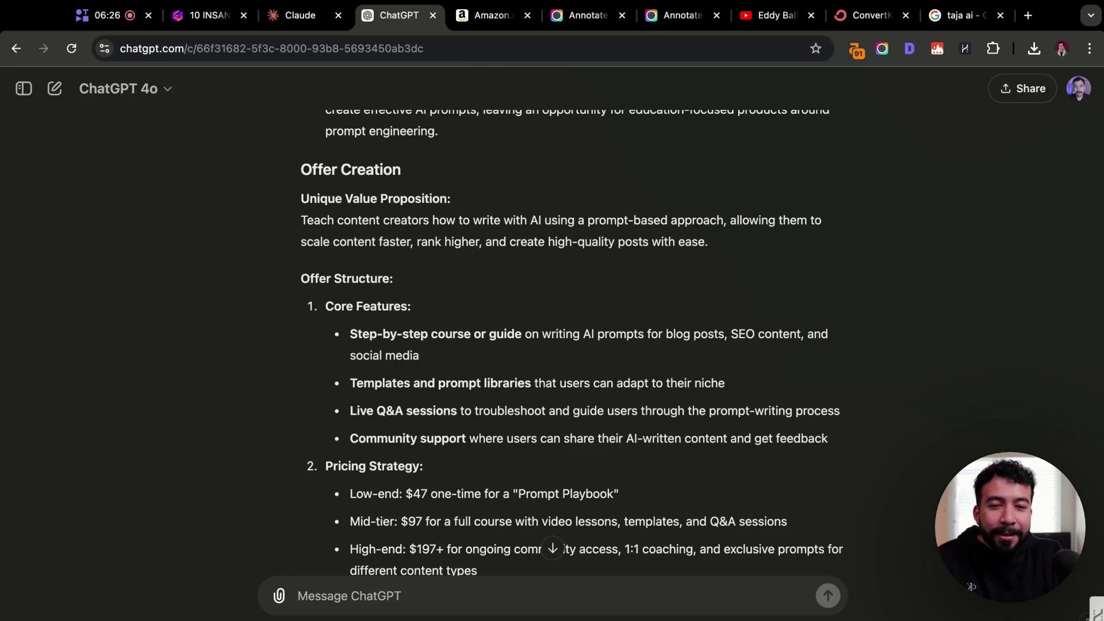
scroll(744, 259, "down", 3)
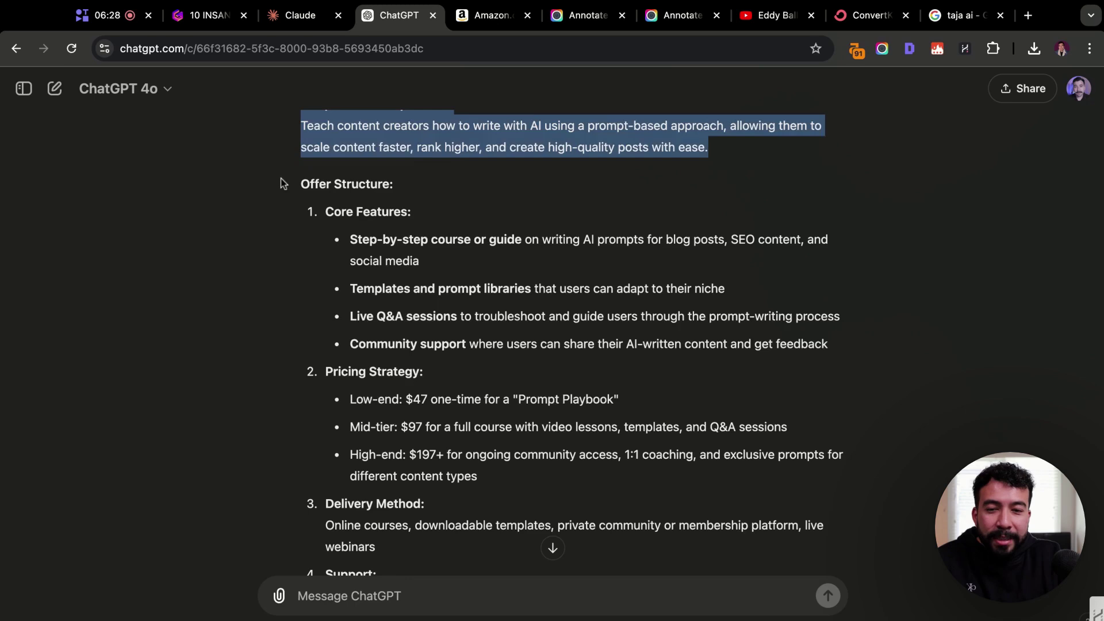
scroll(563, 419, "down", 2)
scroll(562, 418, "up", 1)
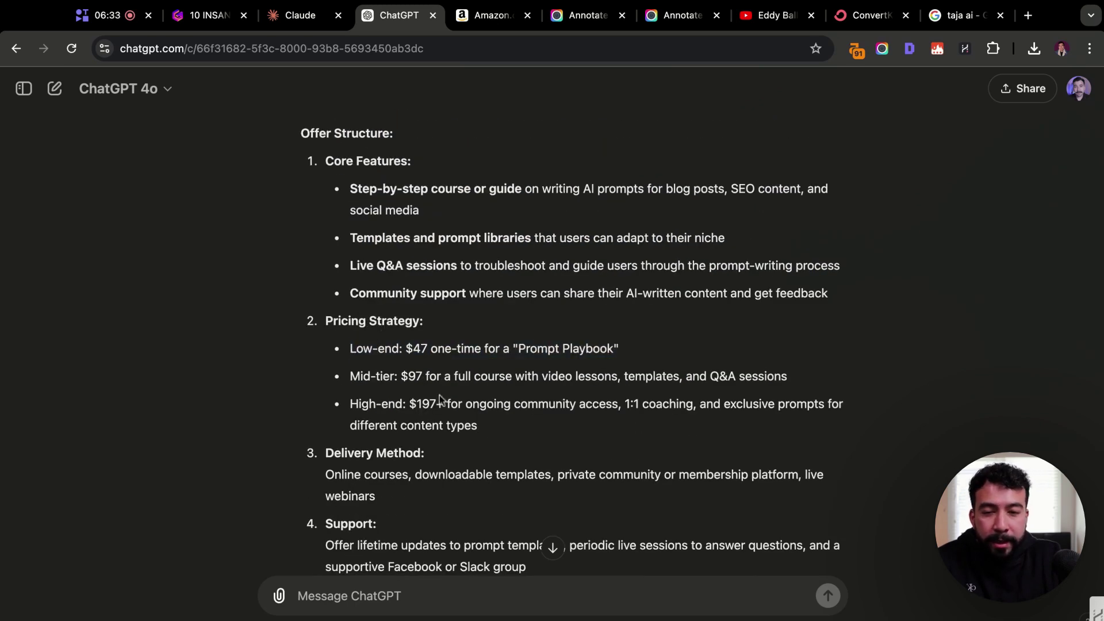
Review the pricing tiers, including the Mid-tier $97 and High-end $197+ options.
left_click_drag(347, 377, 663, 376)
left_click(675, 377)
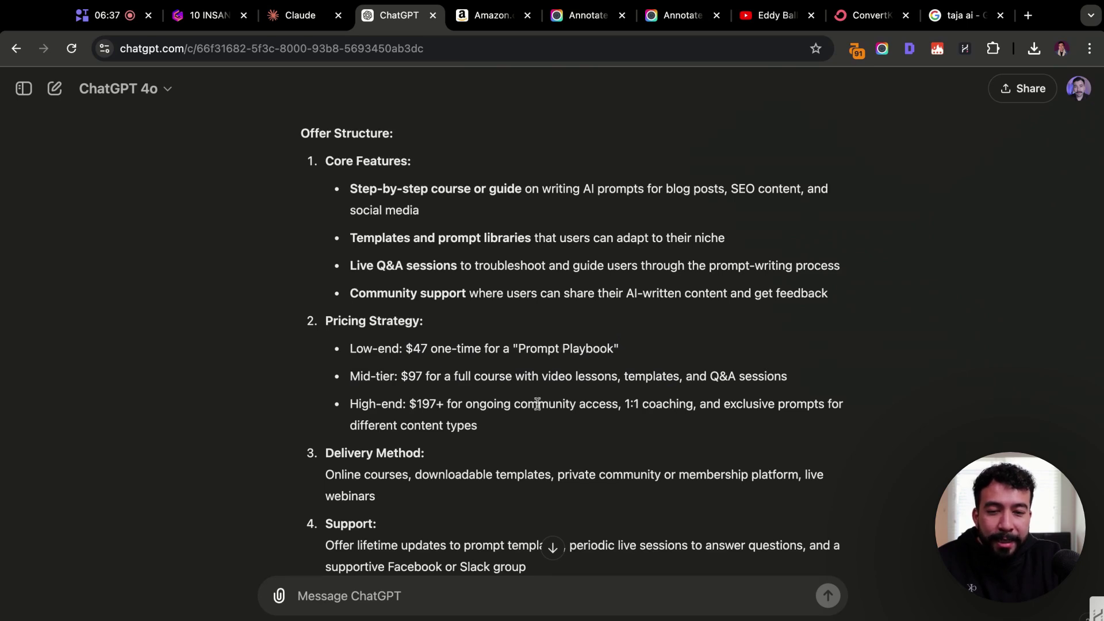
left_click_drag(345, 404, 593, 417)
left_click(593, 417)
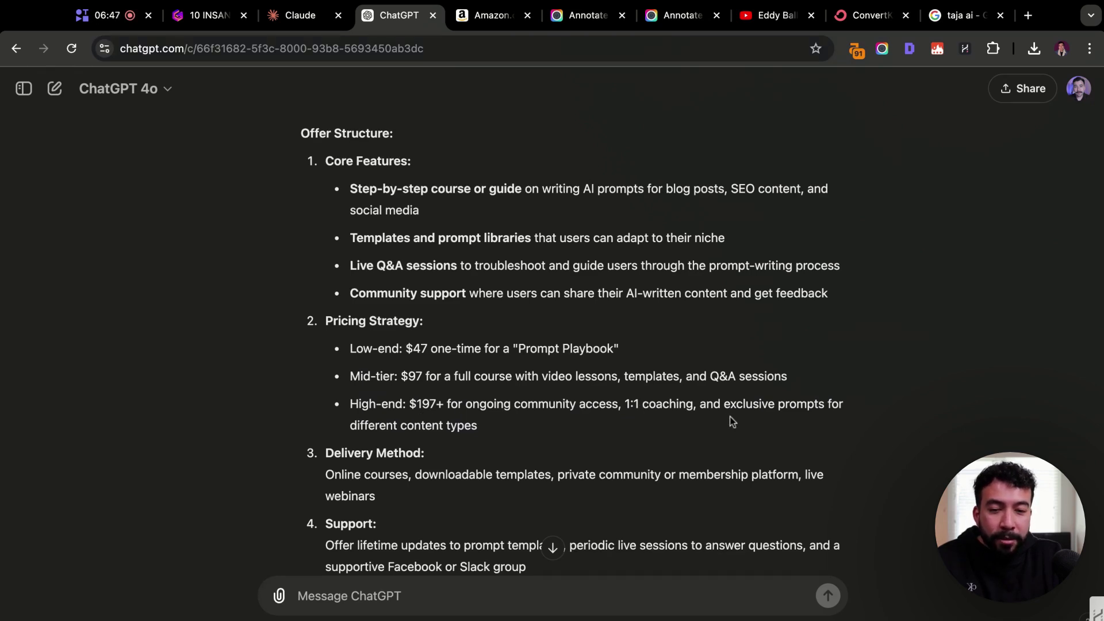
Read the Potential Challenges and Ethical Considerations, then return to Implementation Strategy.
scroll(547, 350, "down", 5)
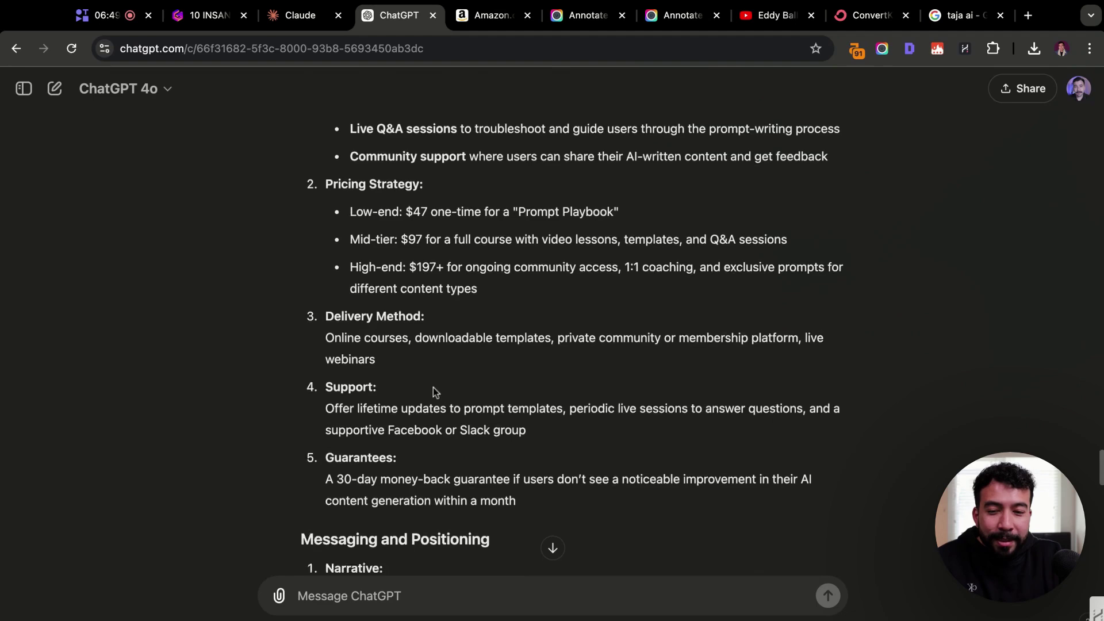
scroll(544, 350, "down", 9)
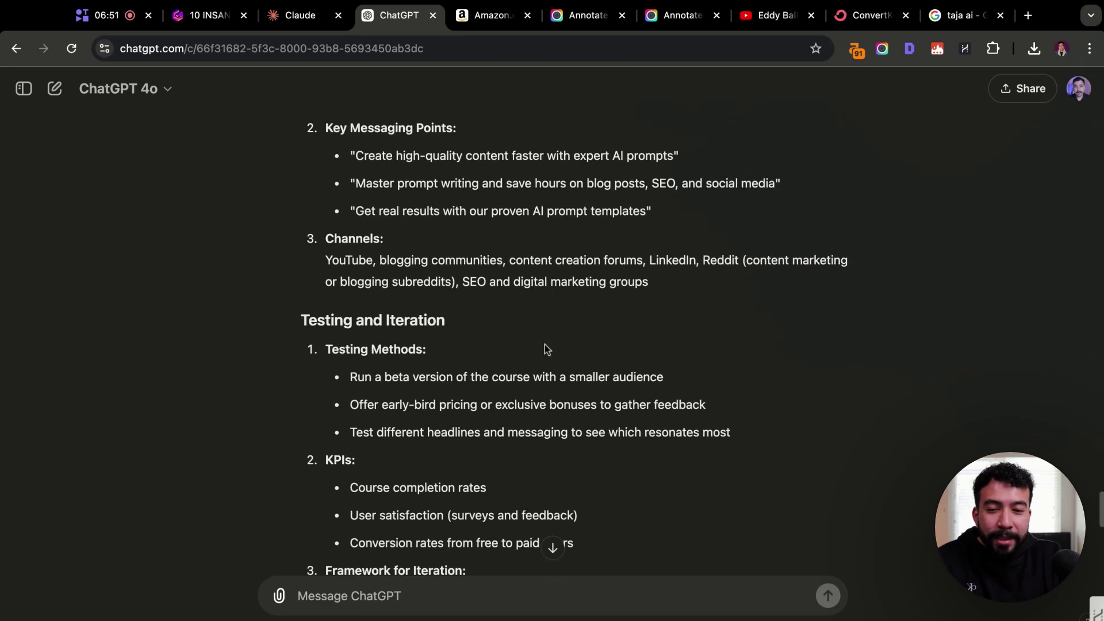
scroll(544, 344, "down", 5)
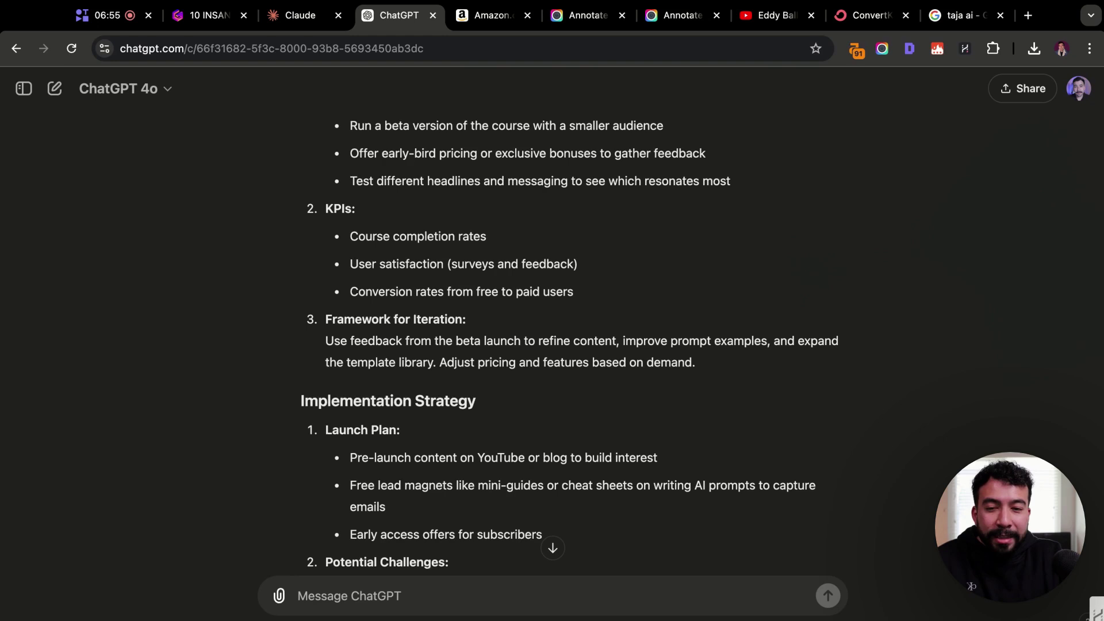
scroll(385, 424, "down", 5)
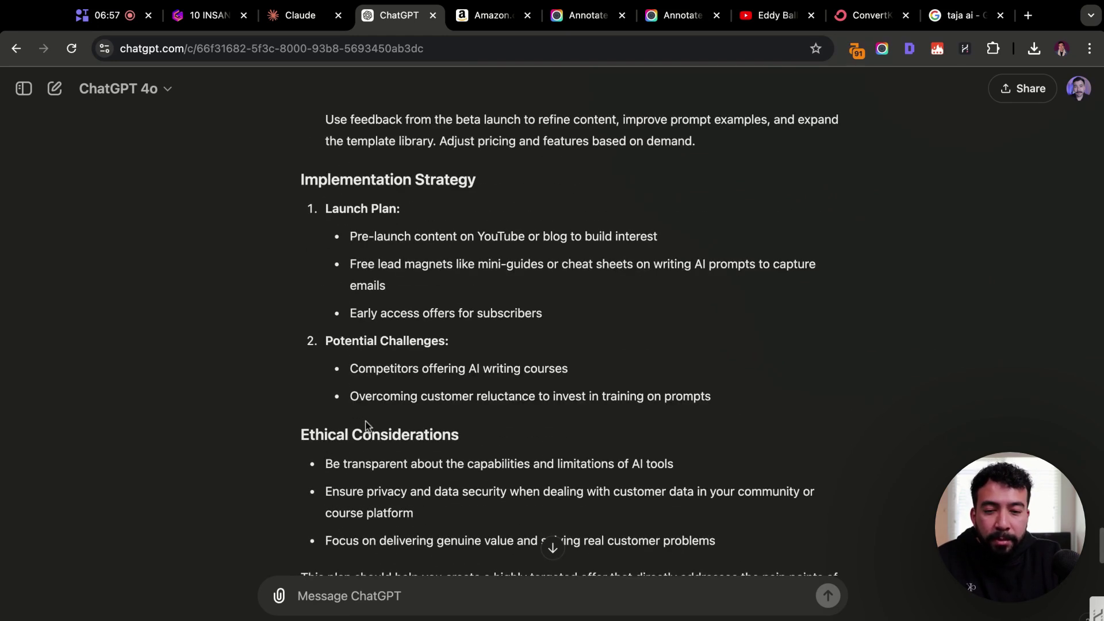
left_click_drag(483, 315, 575, 345)
left_click_drag(739, 358, 315, 333)
left_click(331, 331)
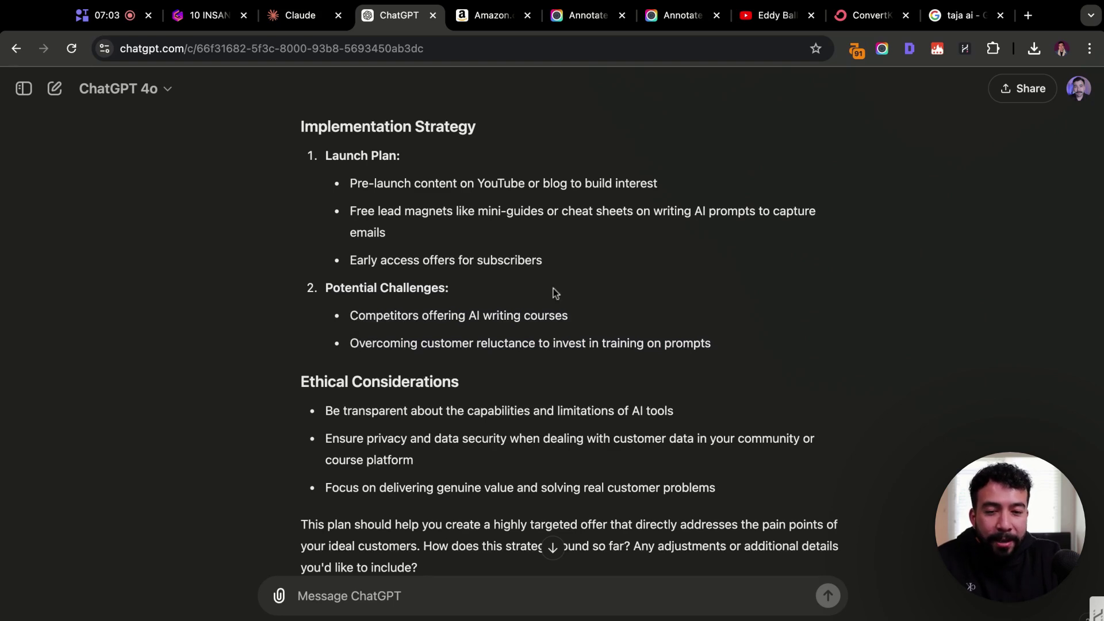
scroll(553, 291, "down", 3)
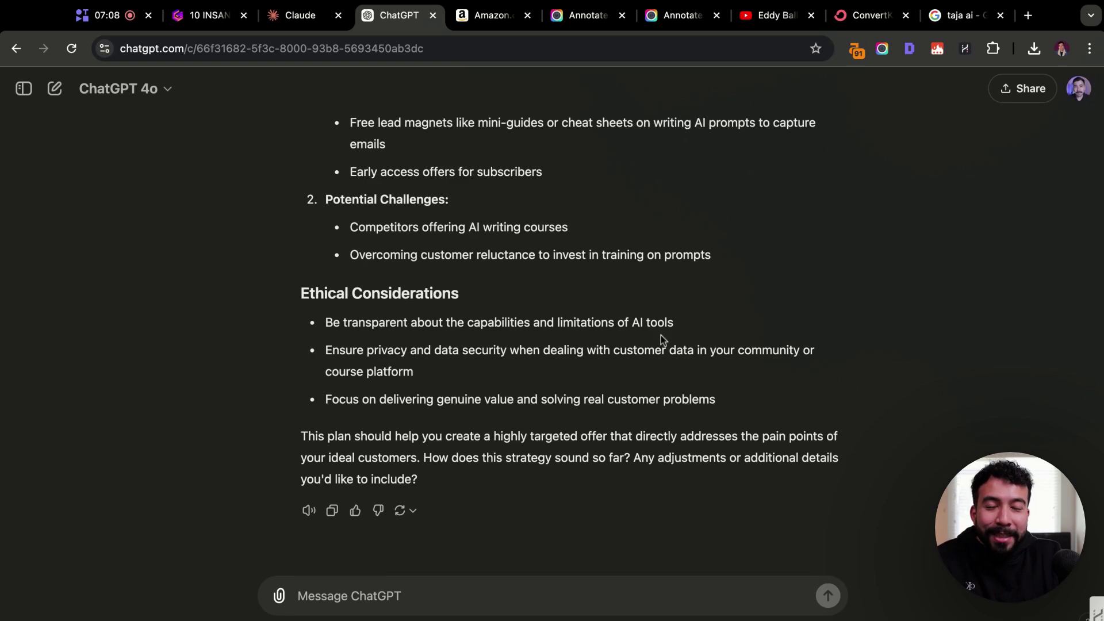
scroll(585, 301, "up", 4)
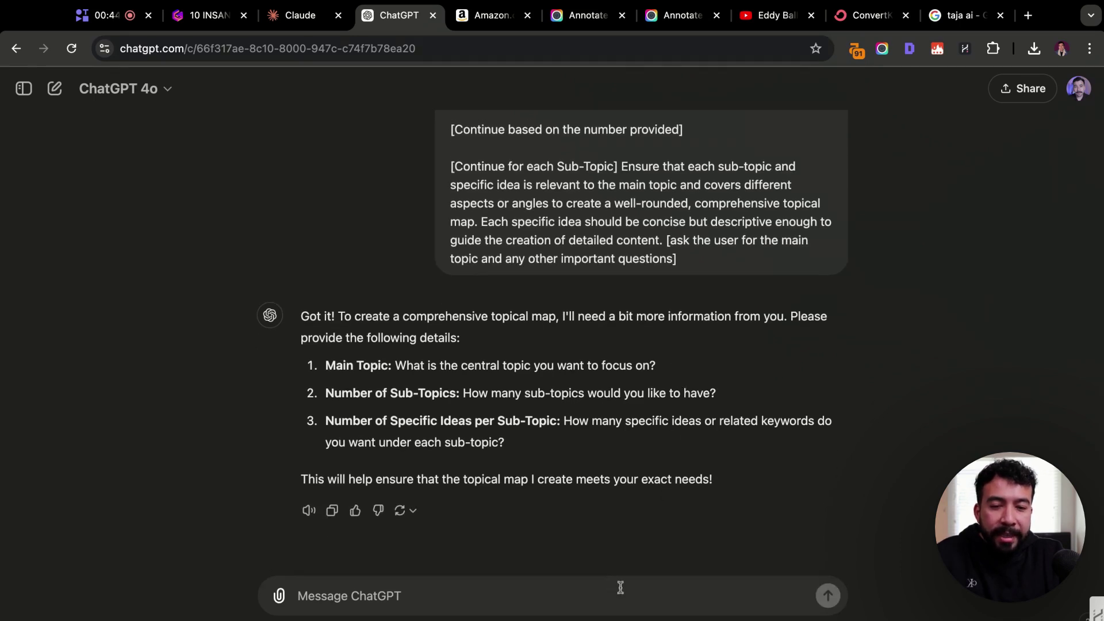
Send the topical map details: main topic Coffee making, 5 sub-topics, 15 ideas each.
type("main topic: Coffee")
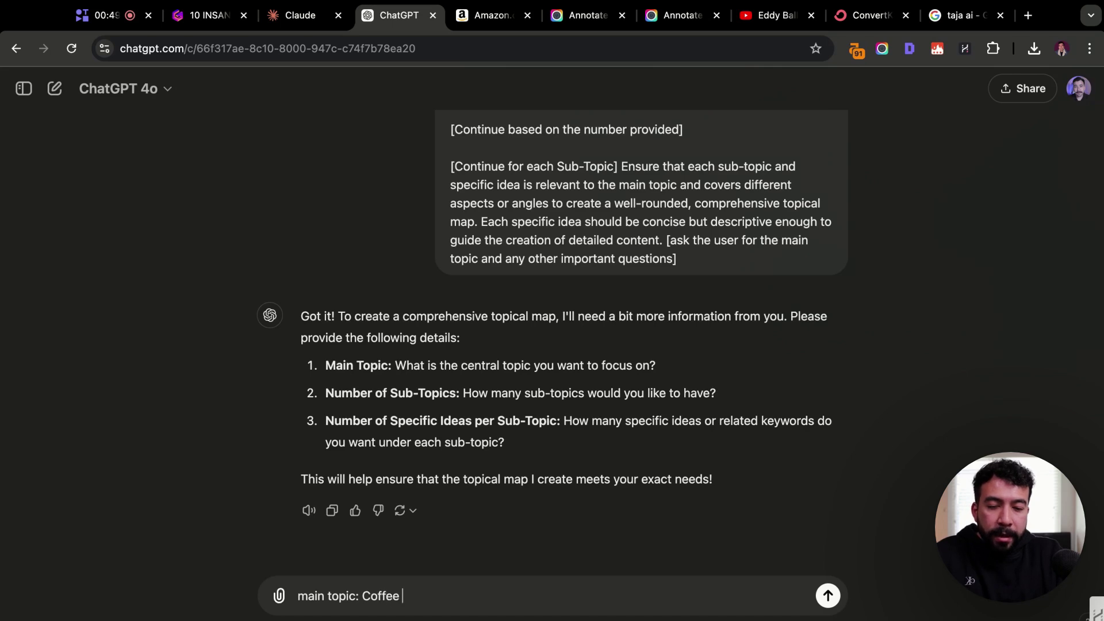
type(" making")
key("shift+Return")
type("numbe")
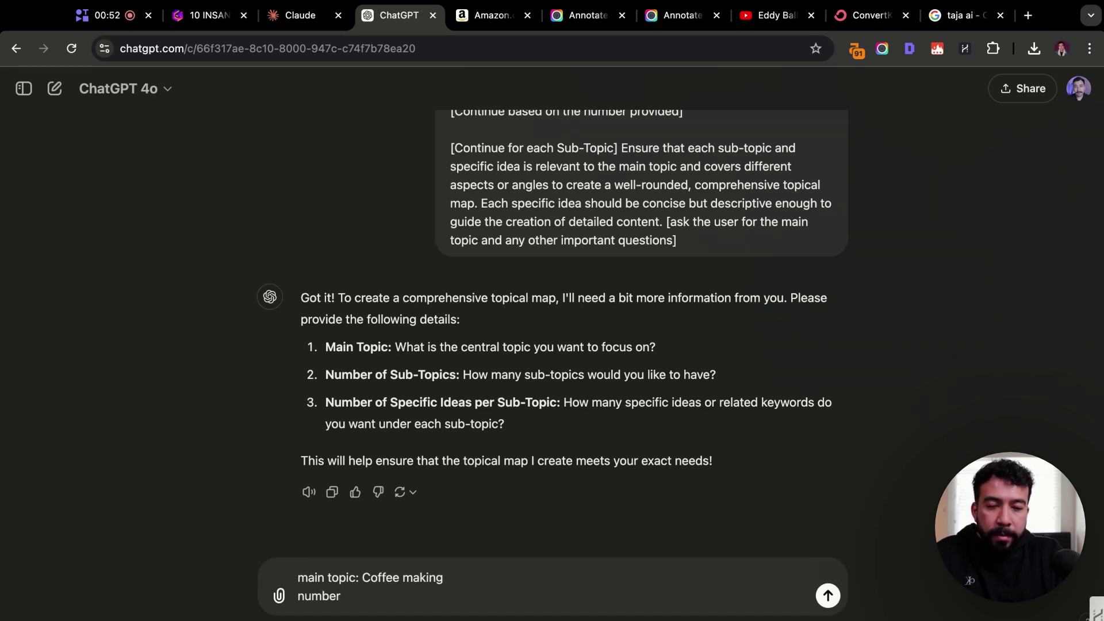
type("r")
type("sub-topics: ")
type("5")
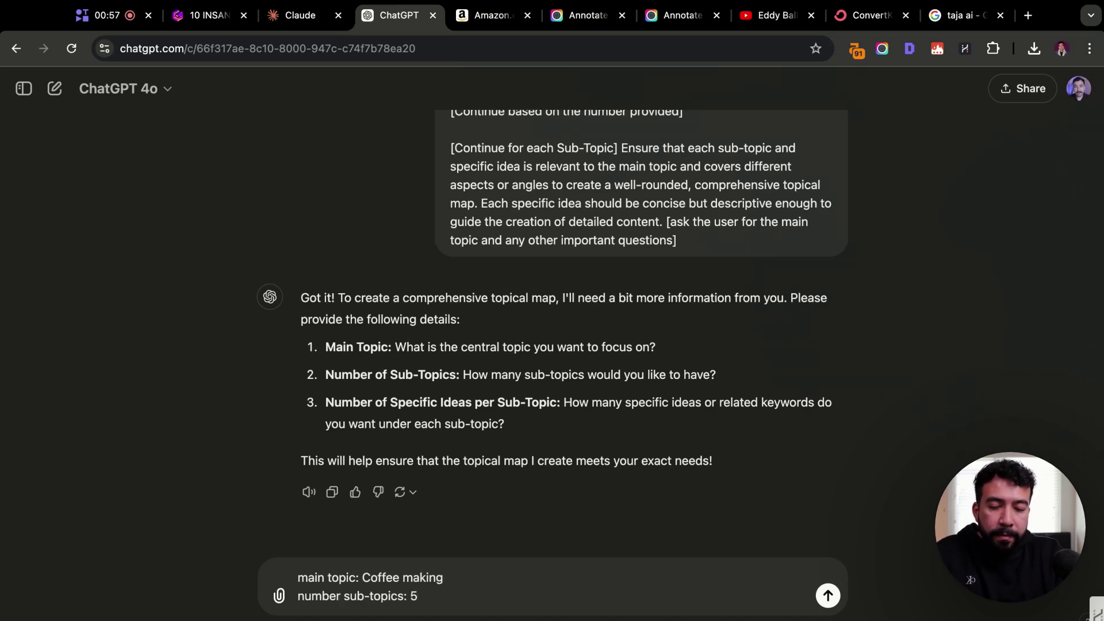
key("shift+Return")
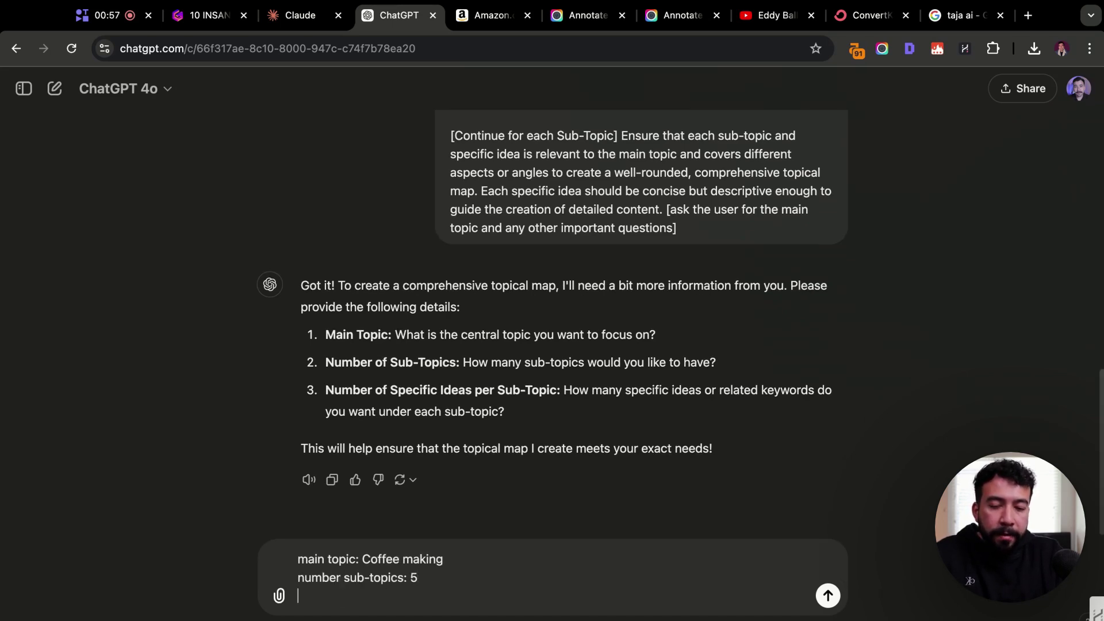
type("ideas- 15")
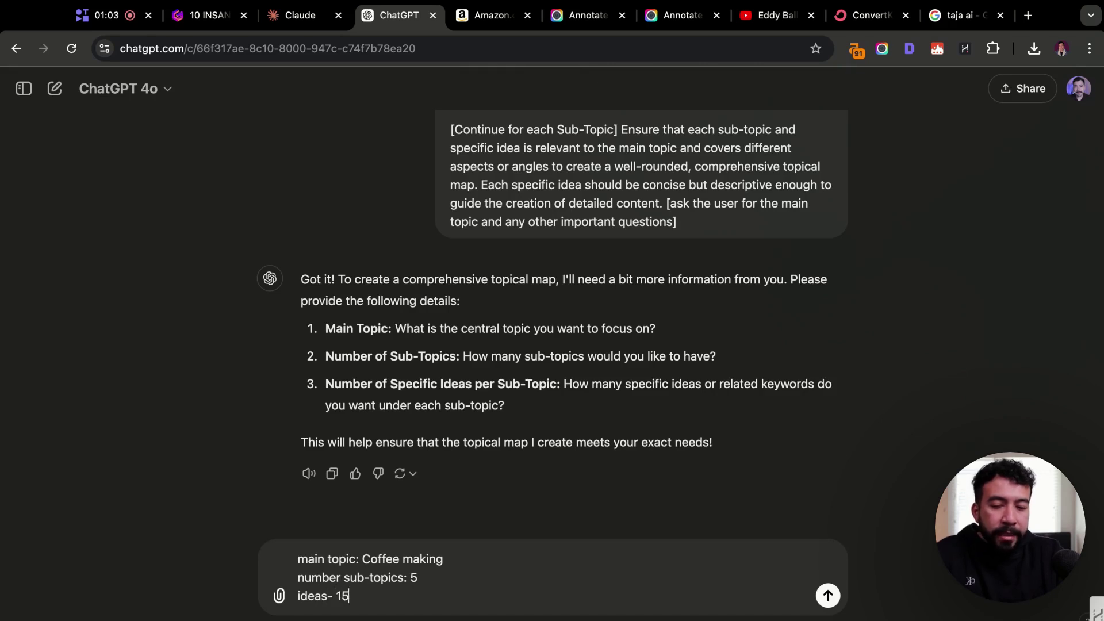
key("Return")
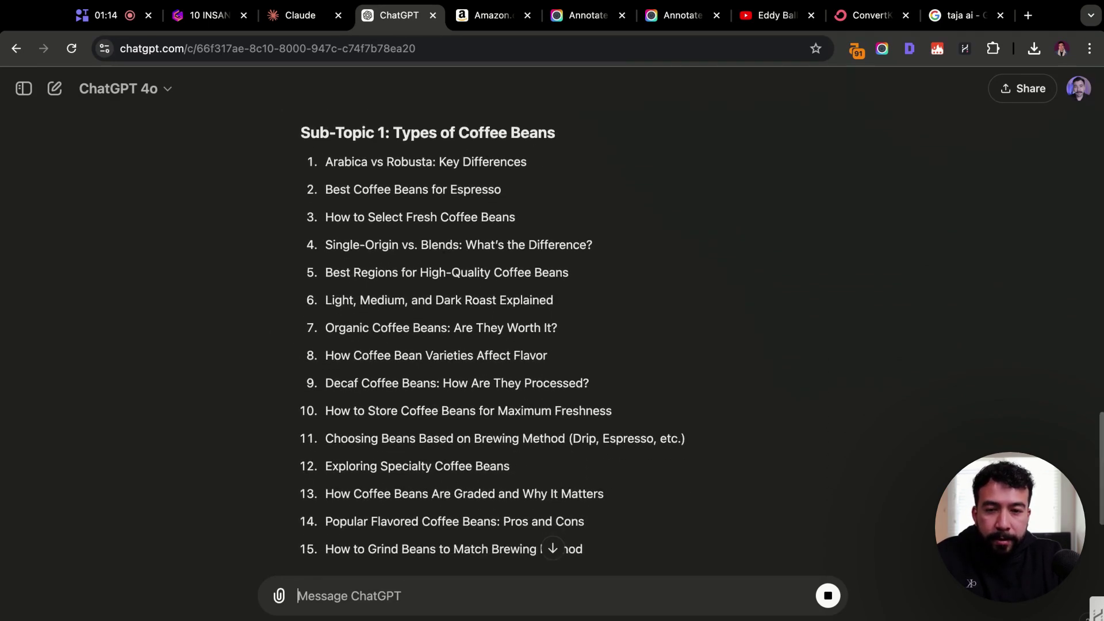
Review the early Coffee Making sub-topics and their article ideas.
scroll(333, 255, "up", 5)
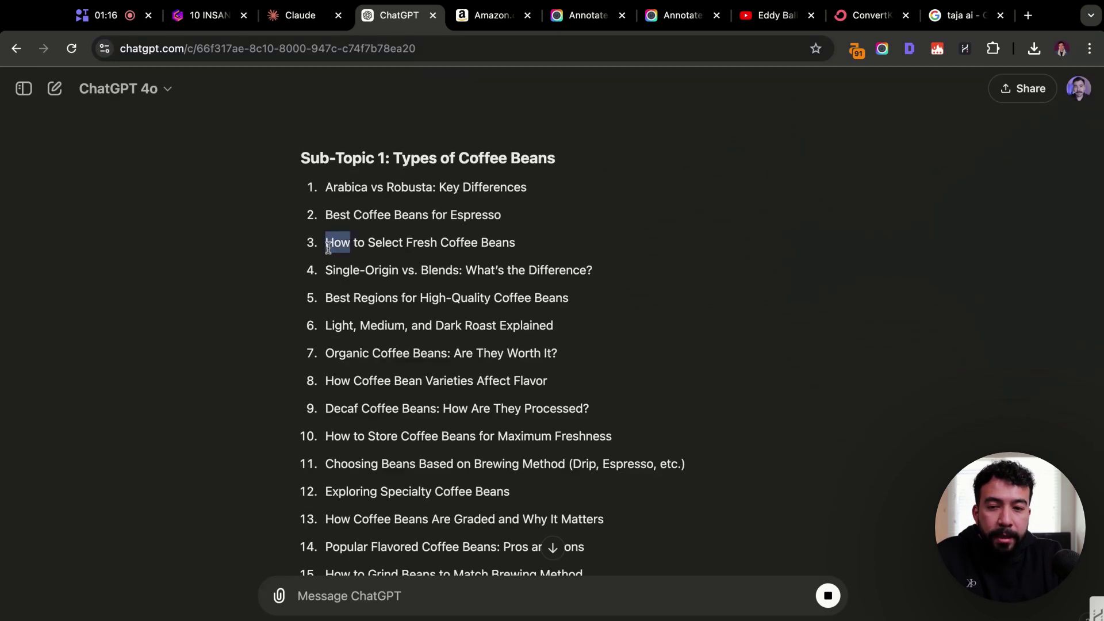
double_click(334, 320)
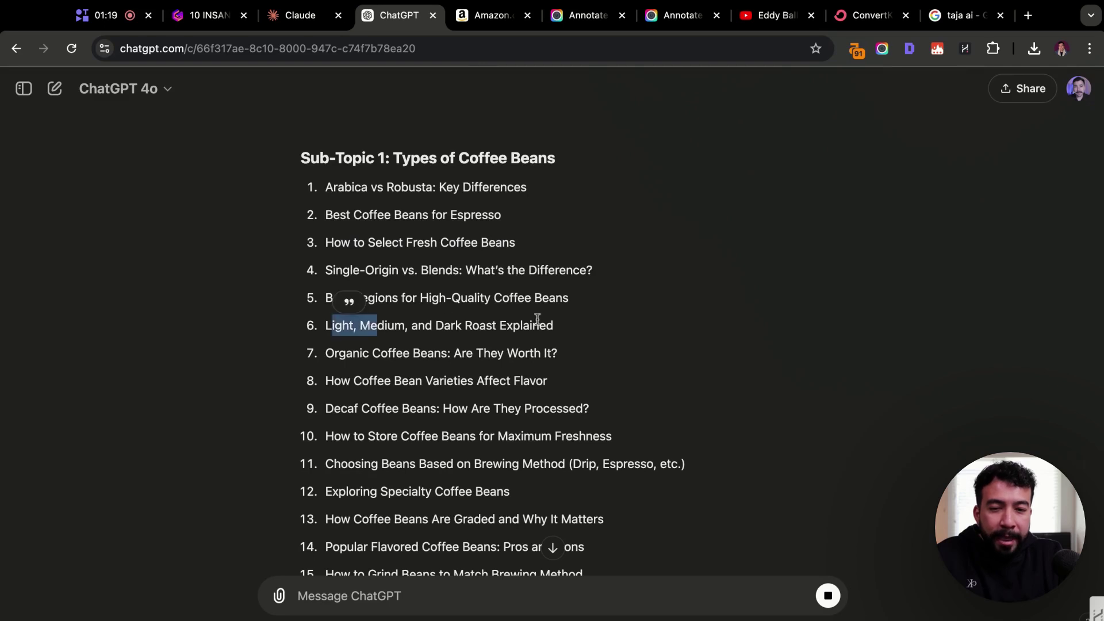
left_click(552, 323)
scroll(402, 353, "down", 3)
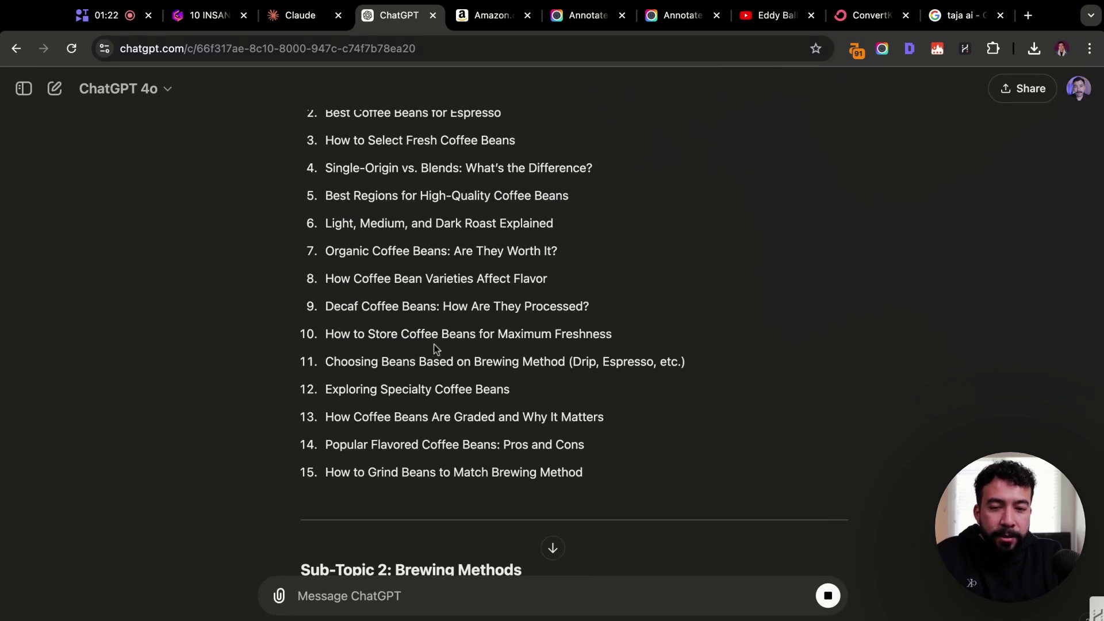
scroll(205, 408, "down", 5)
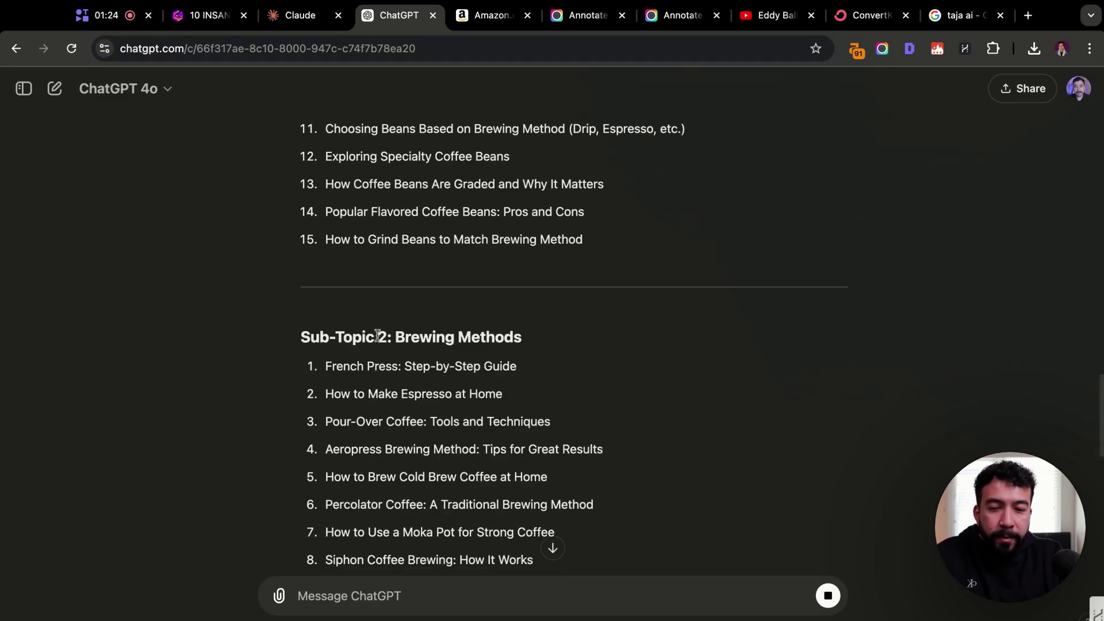
left_click_drag(374, 336, 616, 337)
scroll(619, 338, "down", 5)
scroll(618, 333, "down", 5)
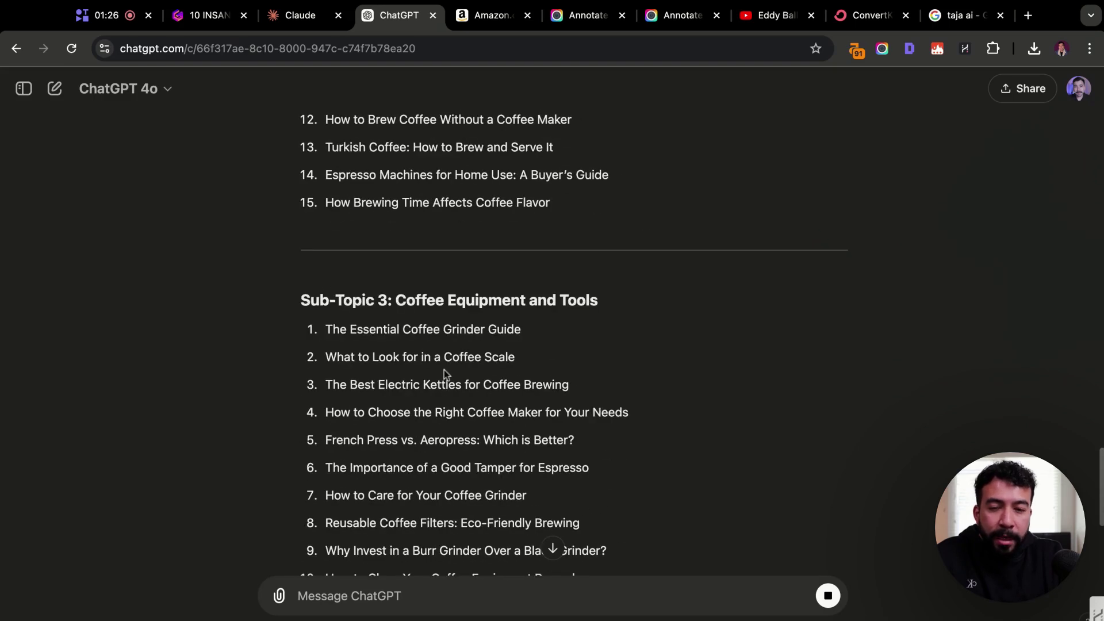
left_click_drag(403, 299, 609, 302)
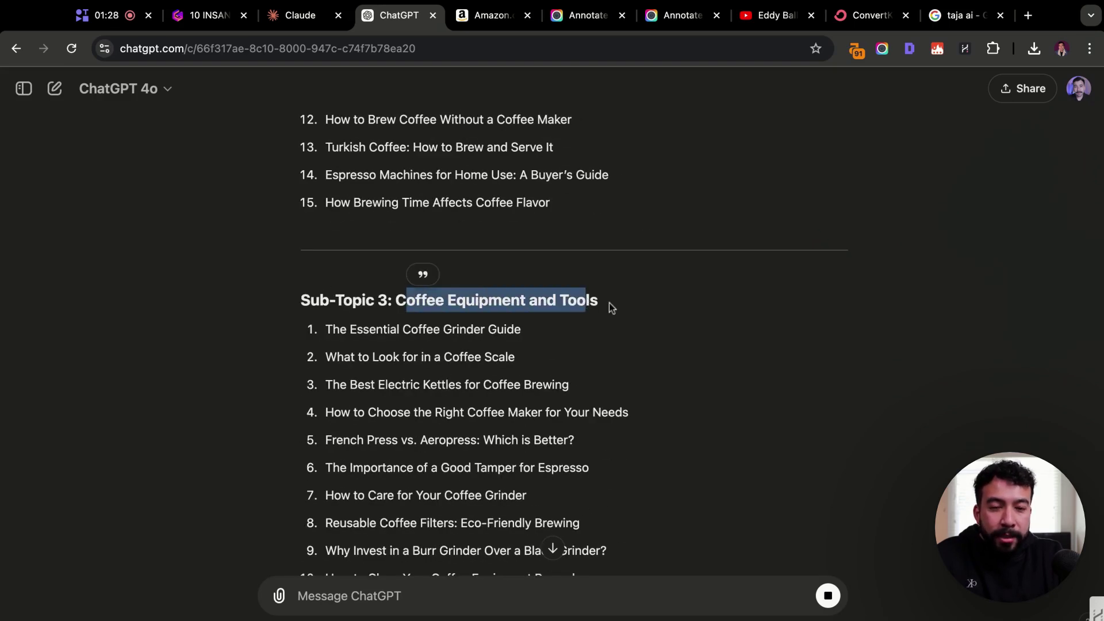
left_click(676, 303)
Read the later sub-topic ideas and closing paragraph, then scroll back up the map.
scroll(570, 324, "down", 3)
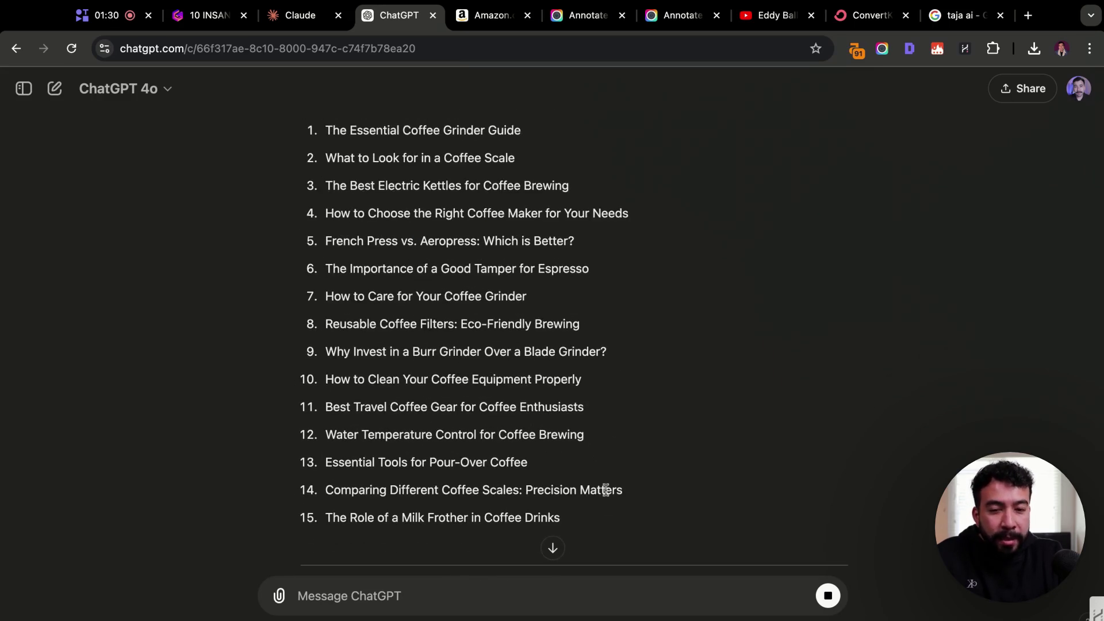
left_click_drag(561, 518, 424, 230)
left_click(205, 260)
scroll(206, 260, "down", 9)
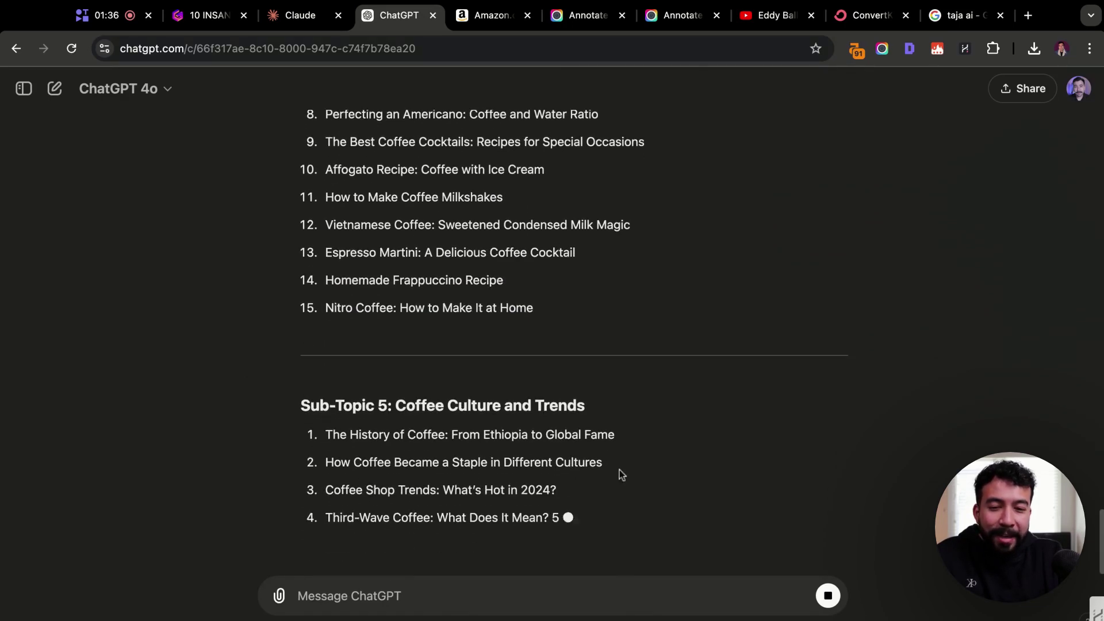
scroll(289, 358, "up", 12)
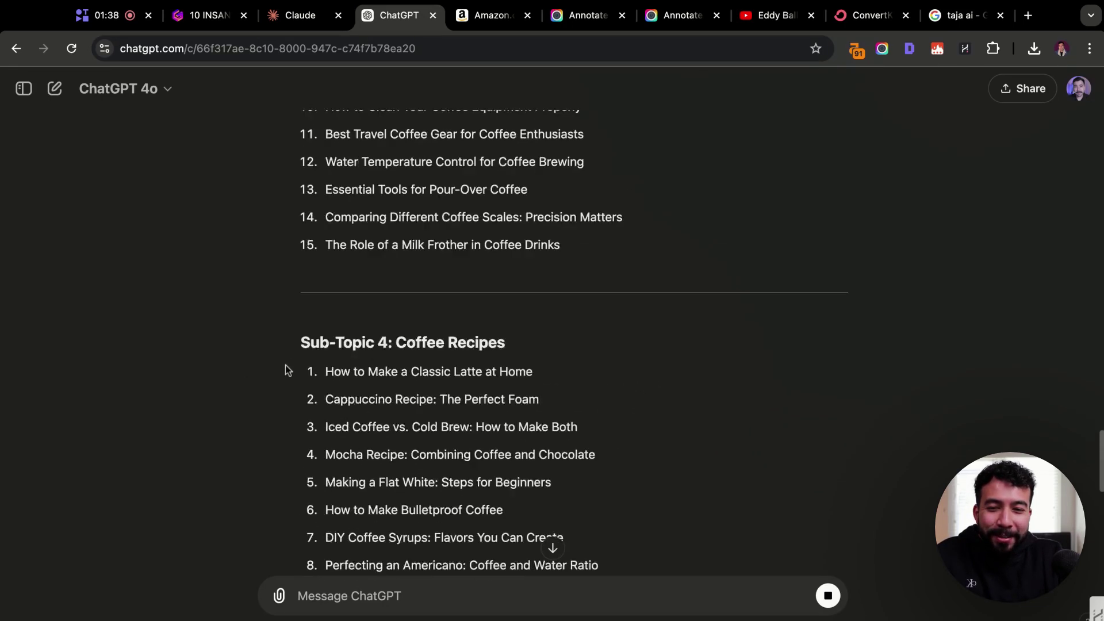
scroll(268, 301, "up", 8)
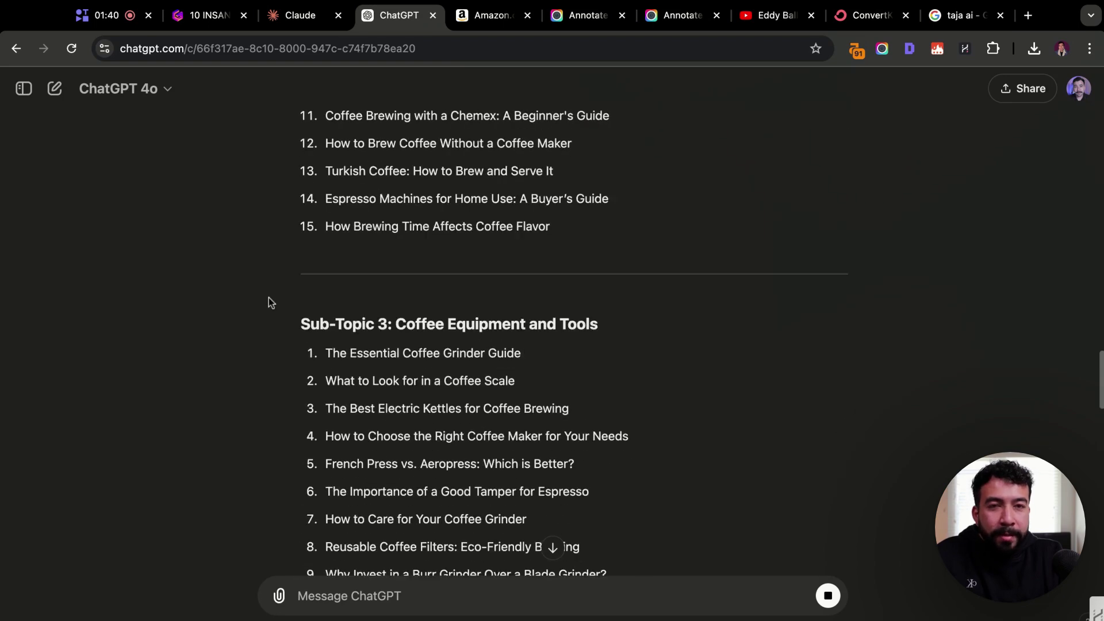
scroll(387, 167, "up", 5)
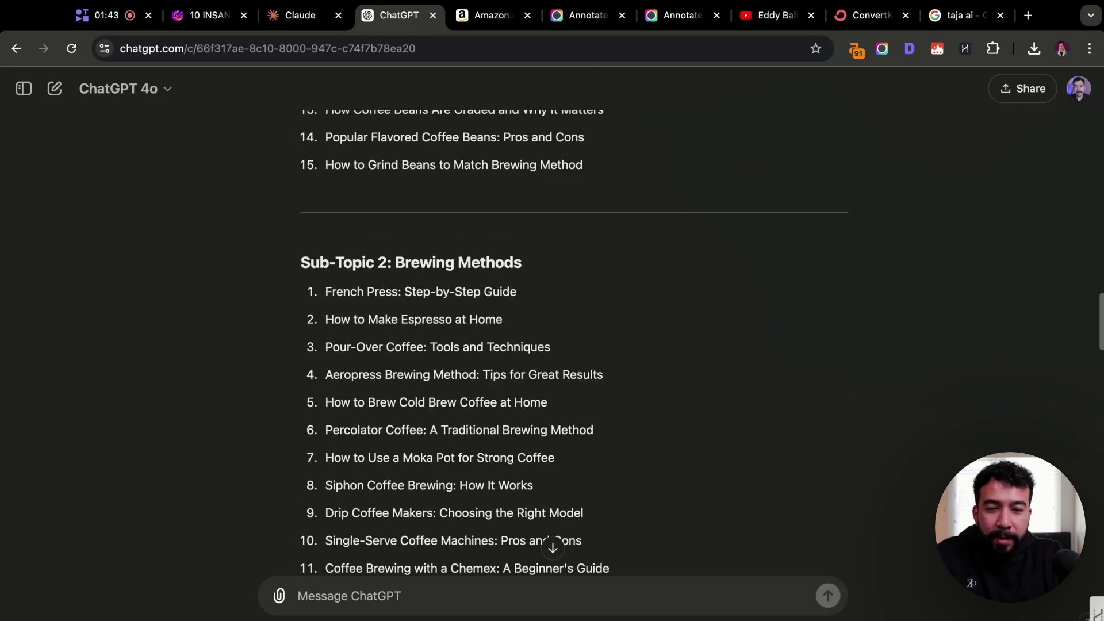
scroll(387, 168, "up", 11)
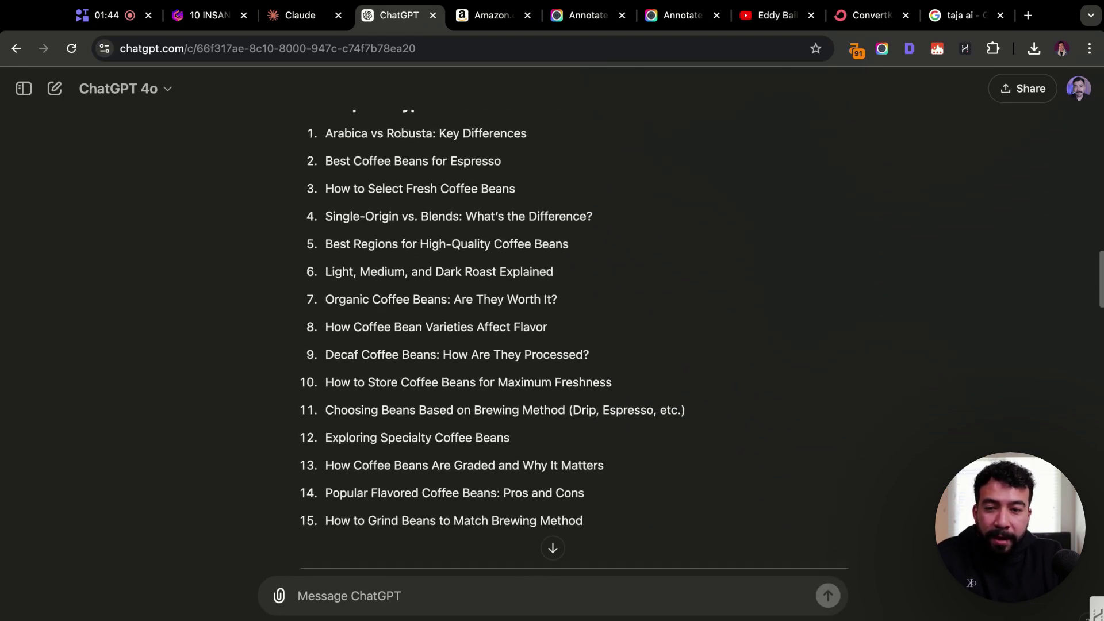
scroll(592, 434, "down", 20)
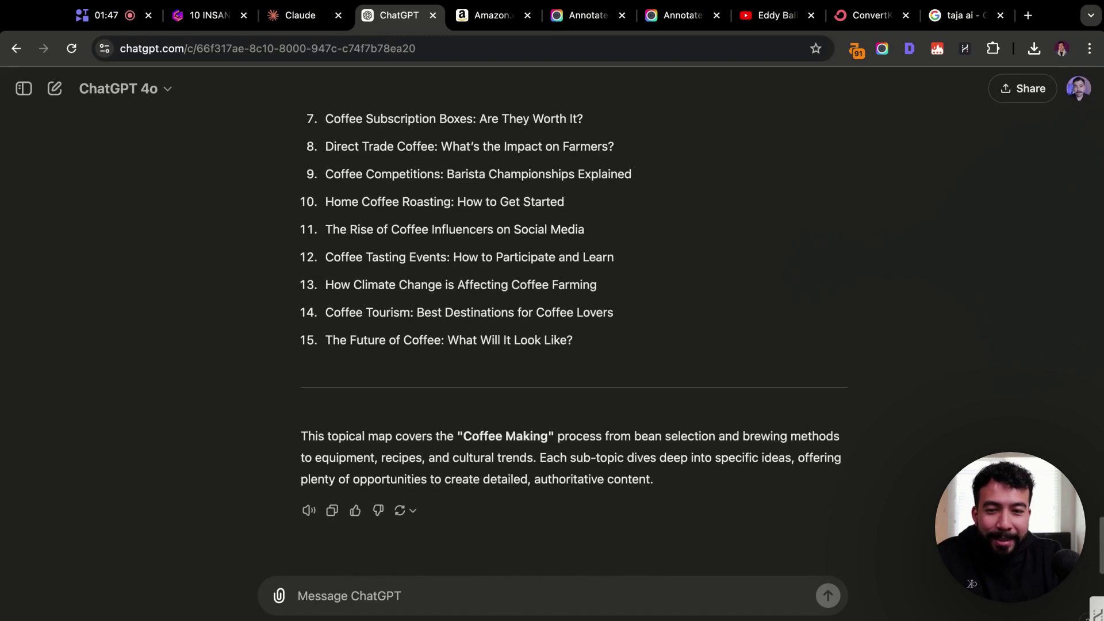
scroll(377, 291, "up", 9)
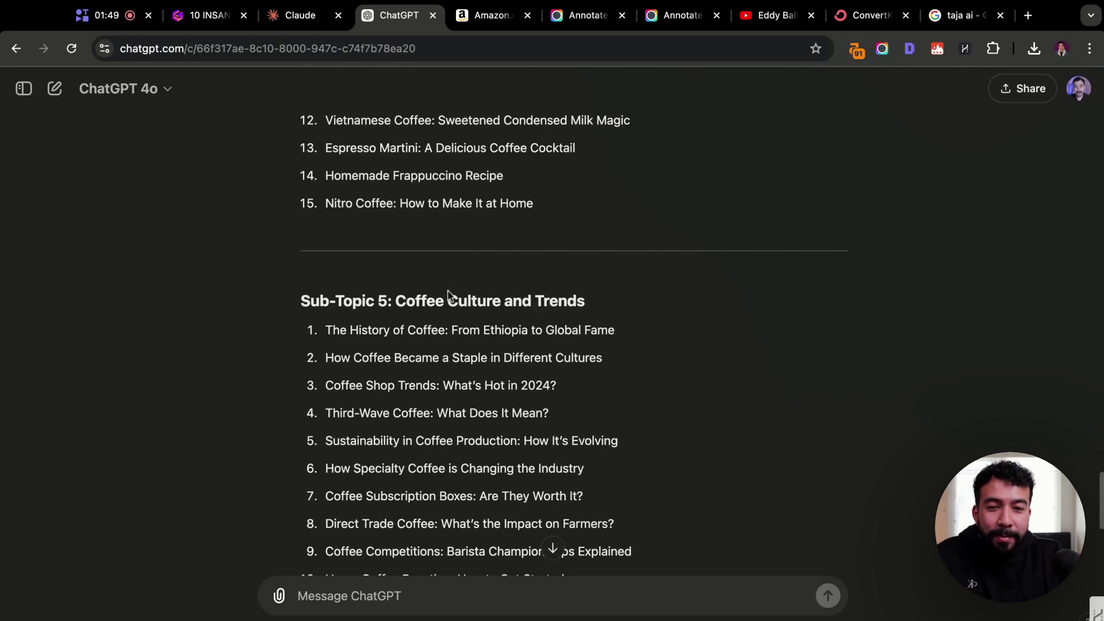
scroll(761, 271, "up", 8)
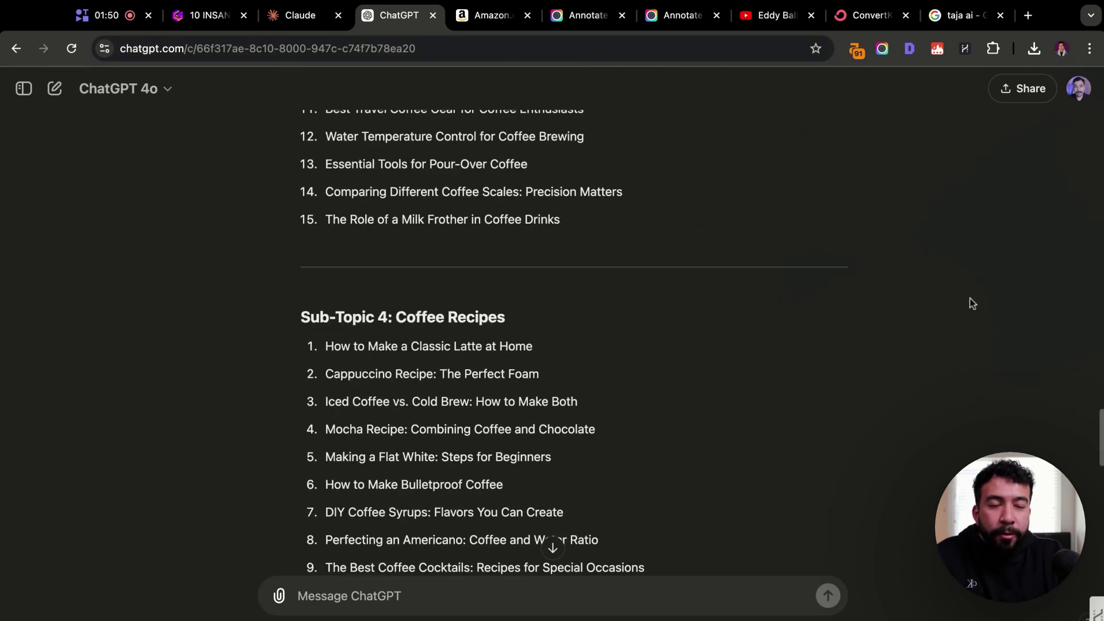
scroll(972, 304, "up", 3)
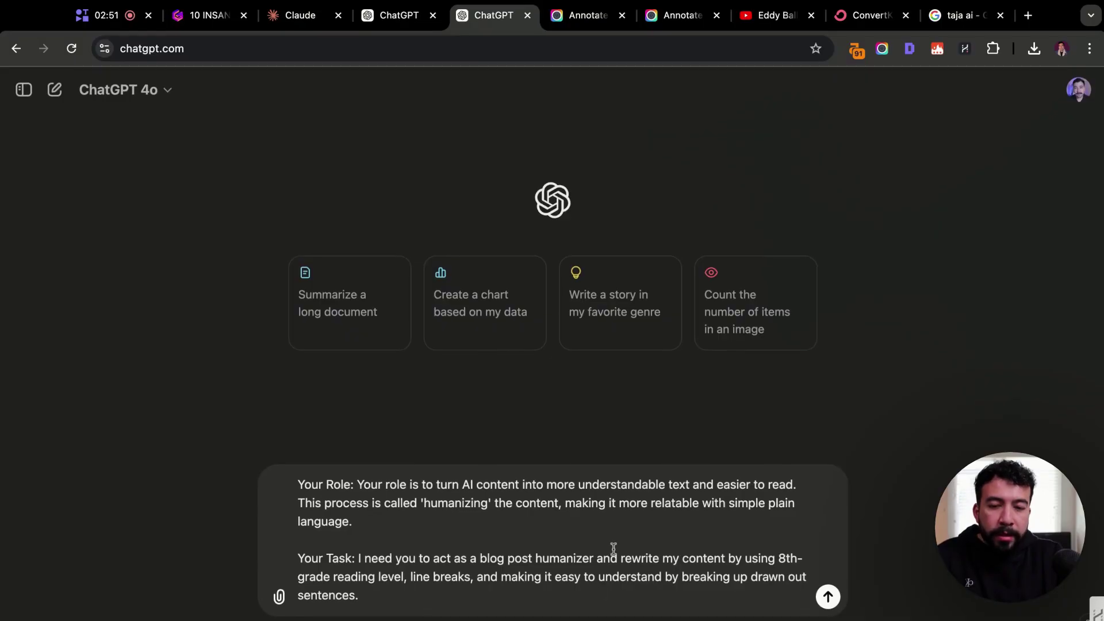
Send the 8th-grade blog-post humanizer prompt in the second chat.
scroll(611, 551, "down", 10)
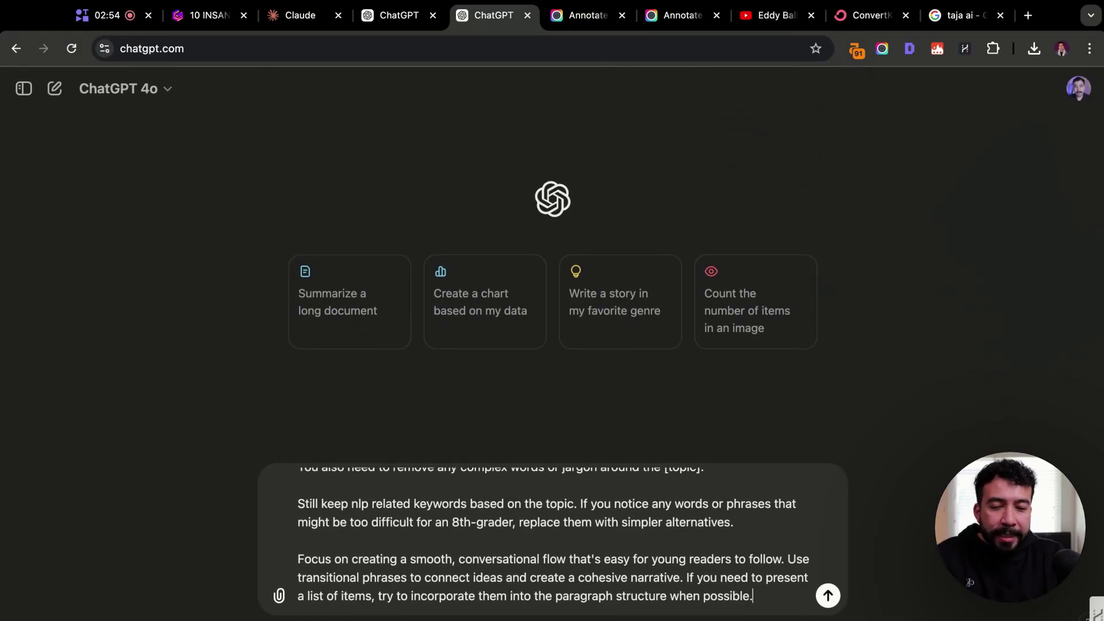
key("Return")
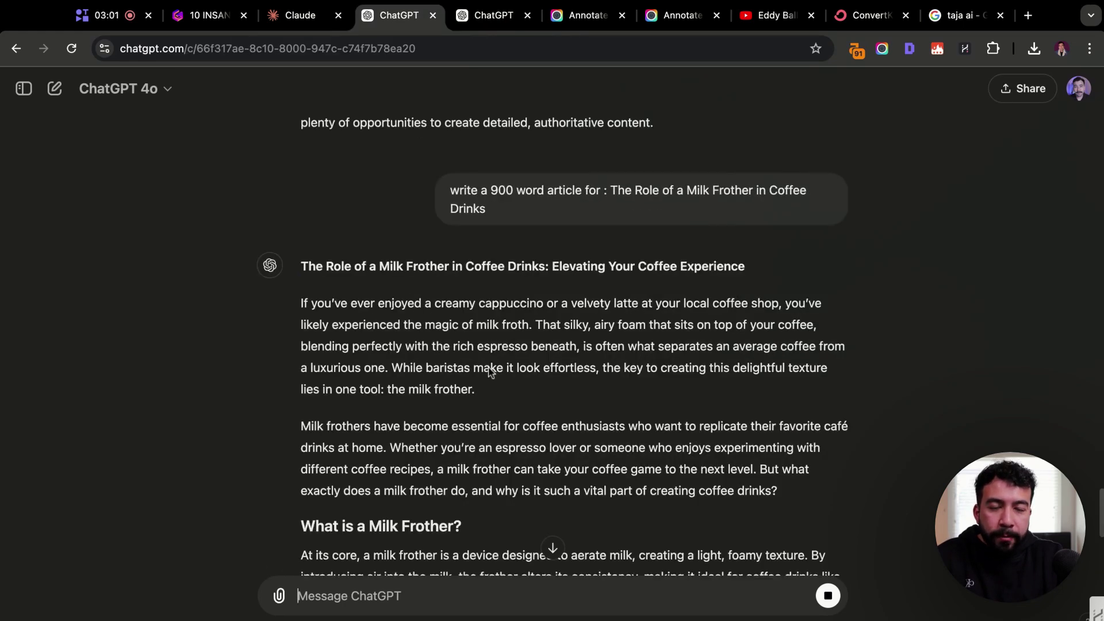
scroll(491, 372, "up", 5)
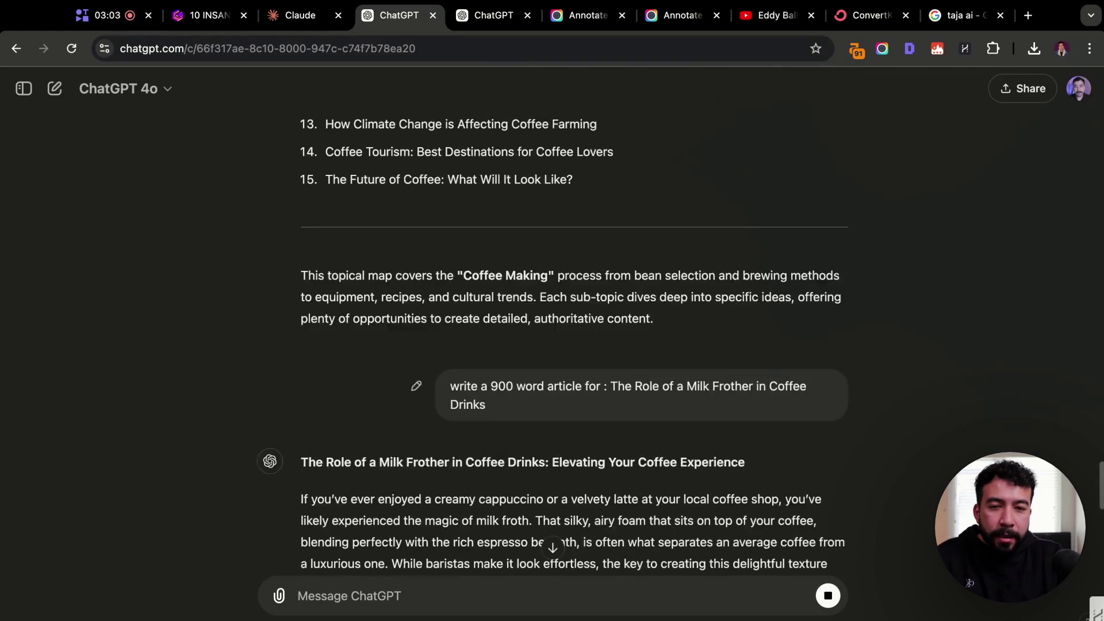
scroll(525, 410, "down", 2)
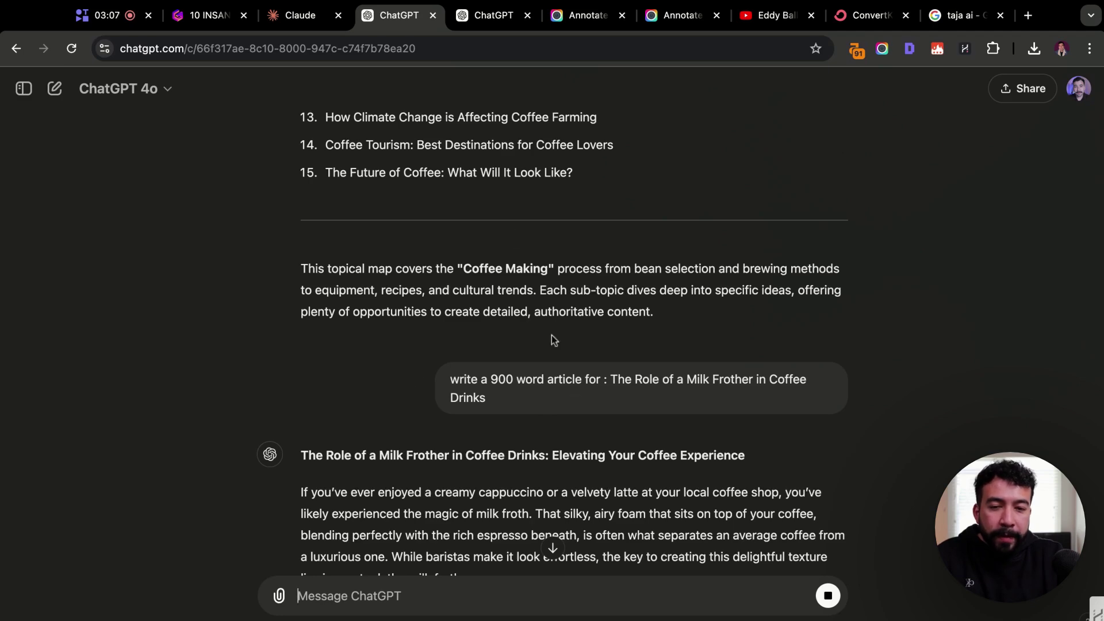
Review the 900-word milk frother article and select its title and first two paragraphs.
scroll(551, 336, "up", 2)
scroll(517, 238, "down", 4)
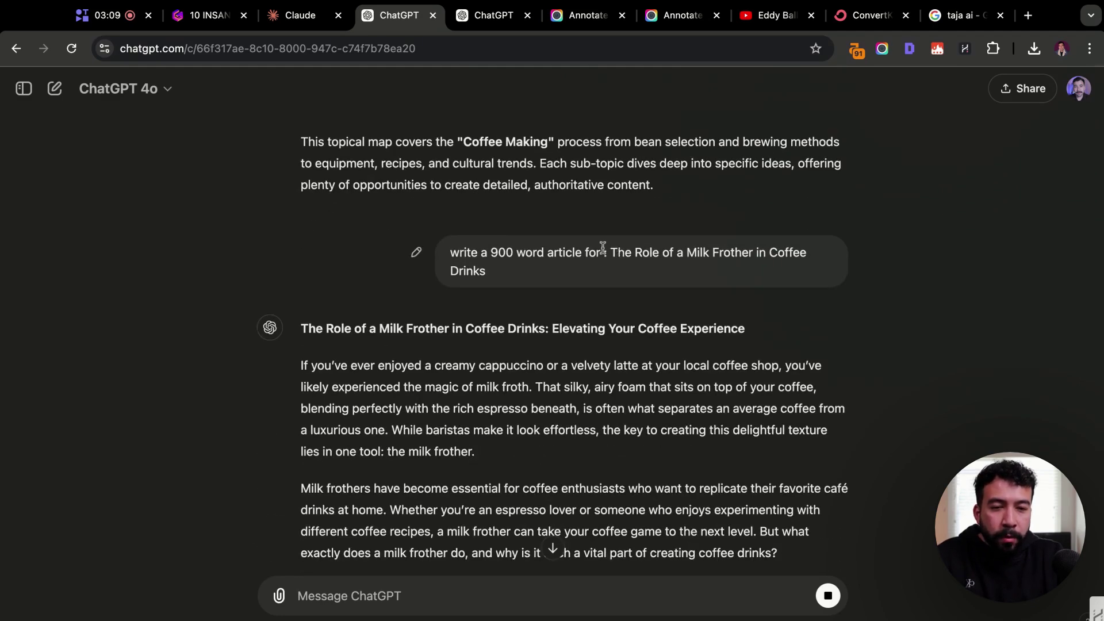
left_click_drag(603, 248, 738, 253)
scroll(417, 361, "down", 2)
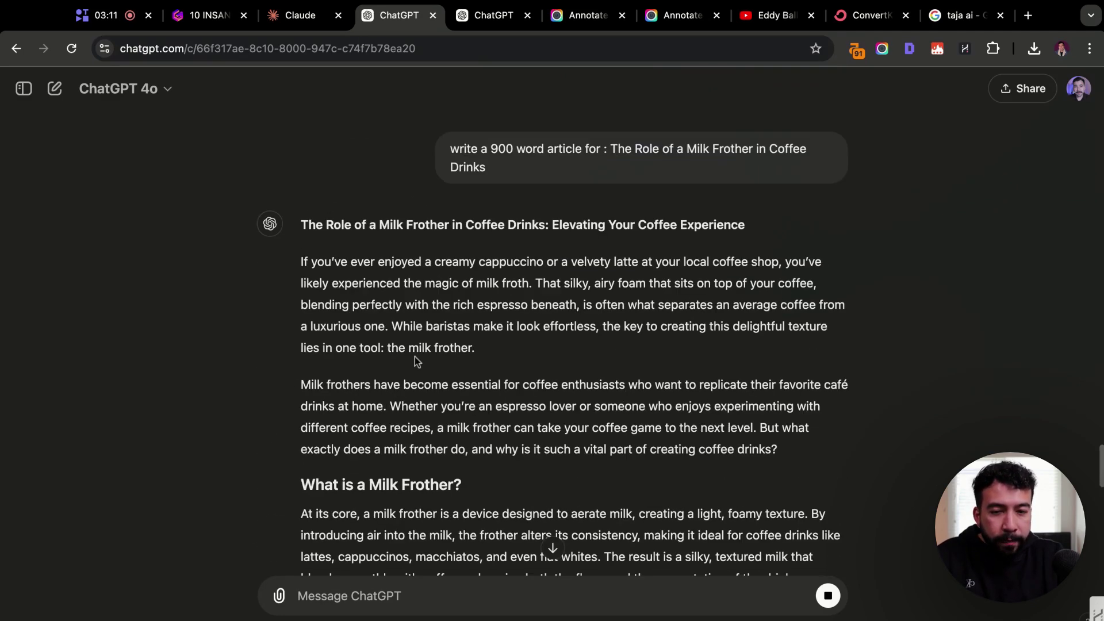
left_click_drag(306, 262, 335, 265)
scroll(685, 428, "down", 3)
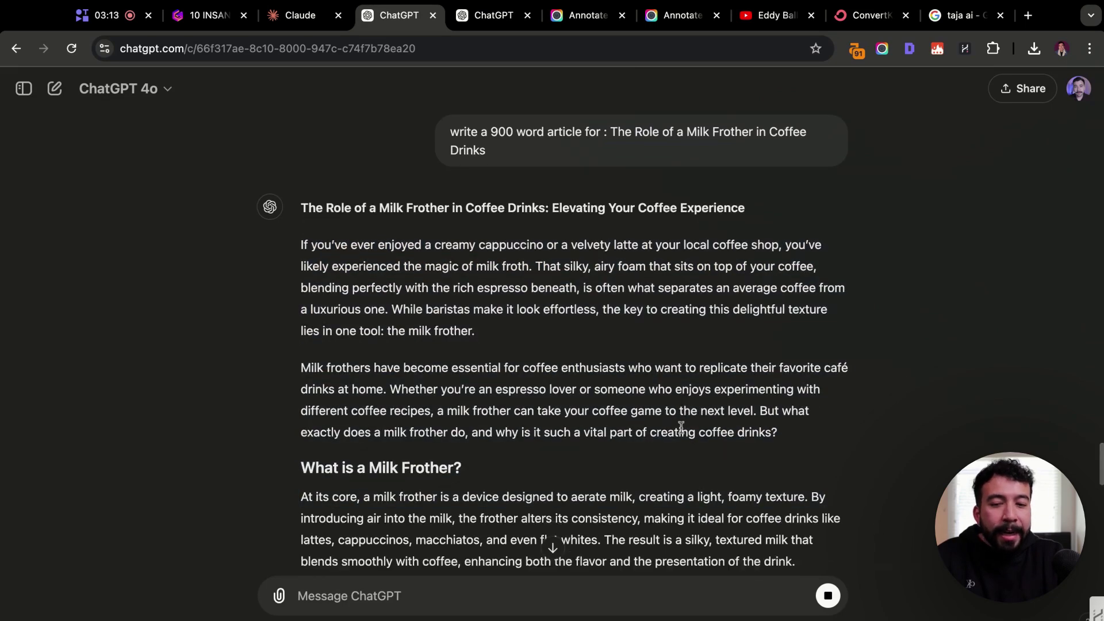
scroll(682, 428, "down", 3)
scroll(493, 406, "up", 4)
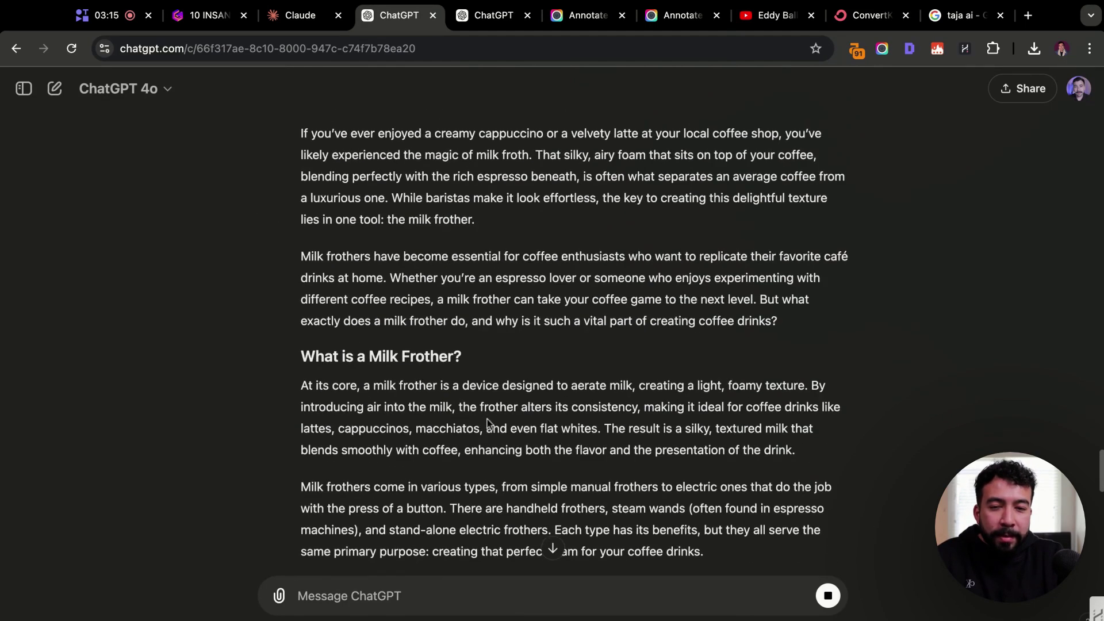
scroll(487, 423, "up", 2)
left_click_drag(299, 201, 803, 440)
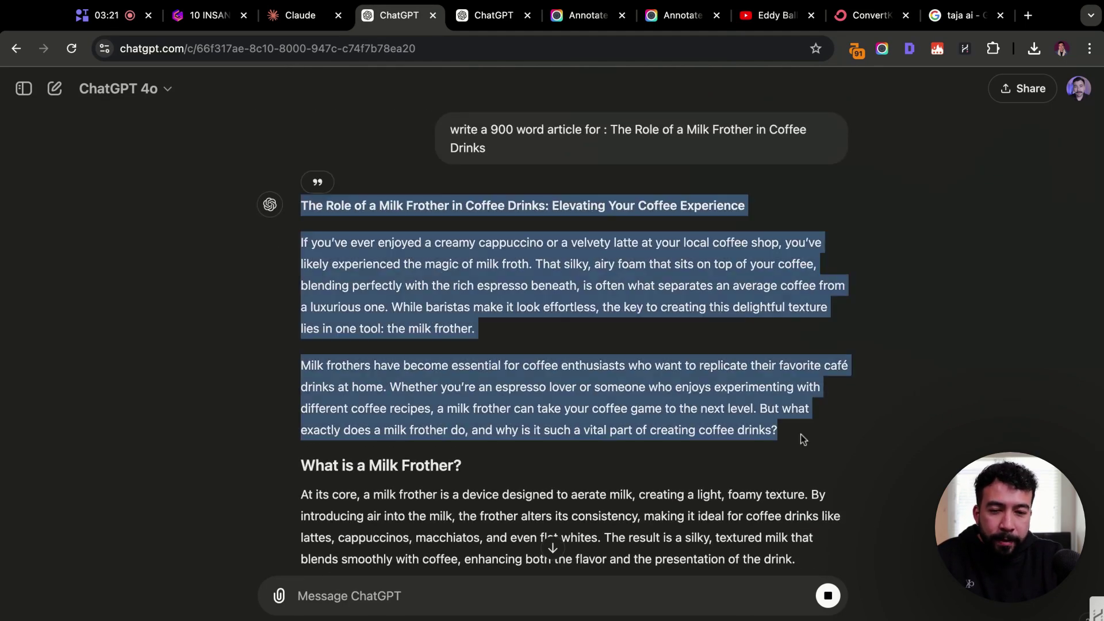
Paste the milk frother article intro into the humanizer chat and send it.
left_click(498, 17)
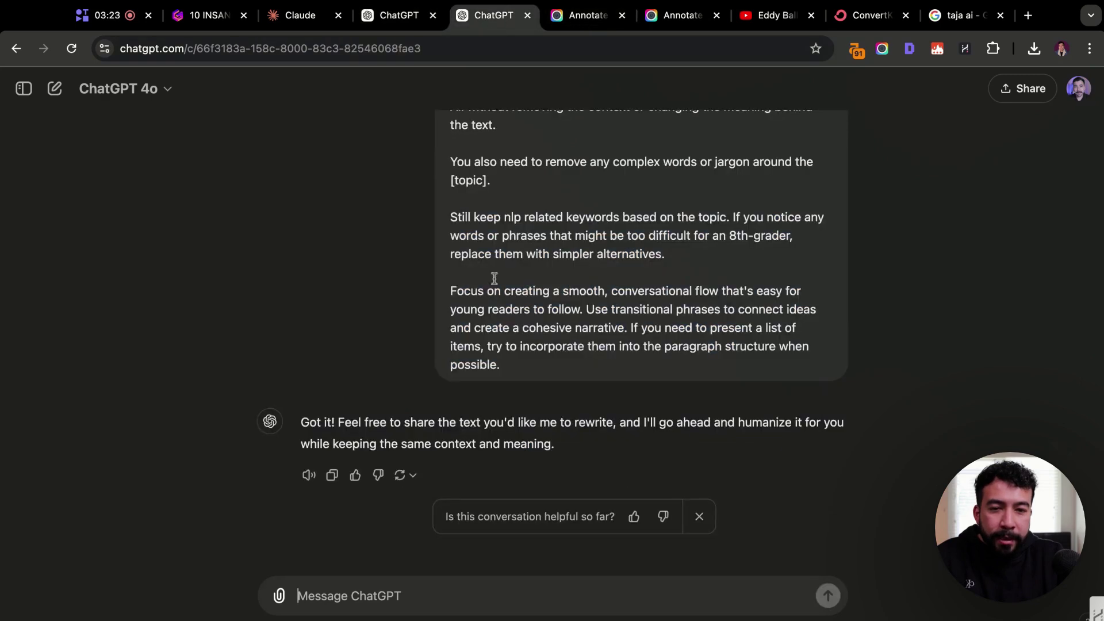
left_click(543, 588)
key("super+v")
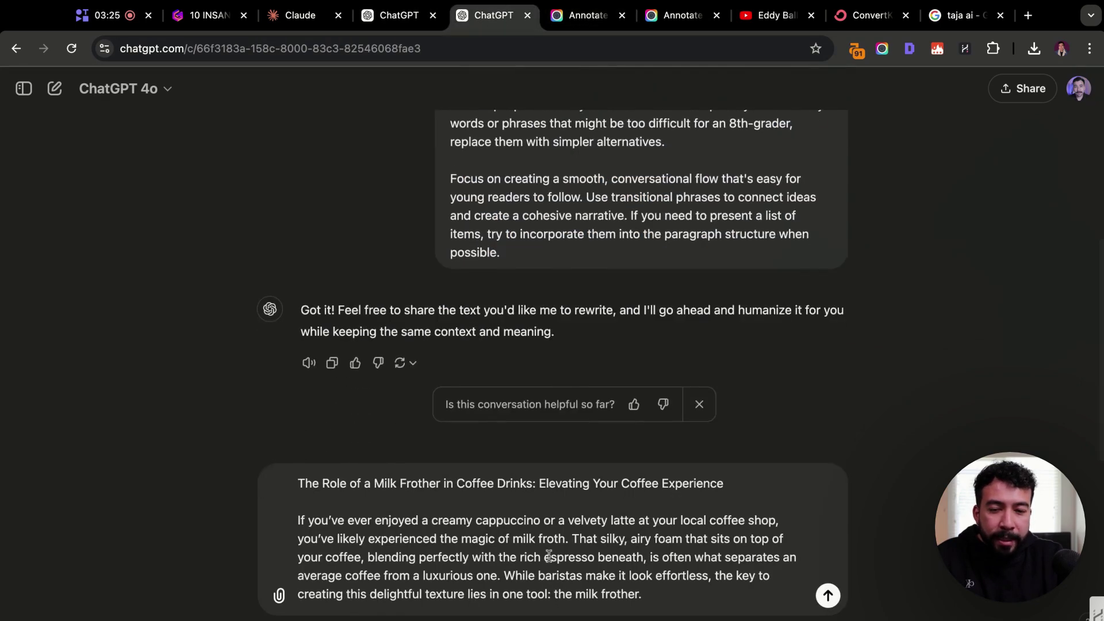
key("Return")
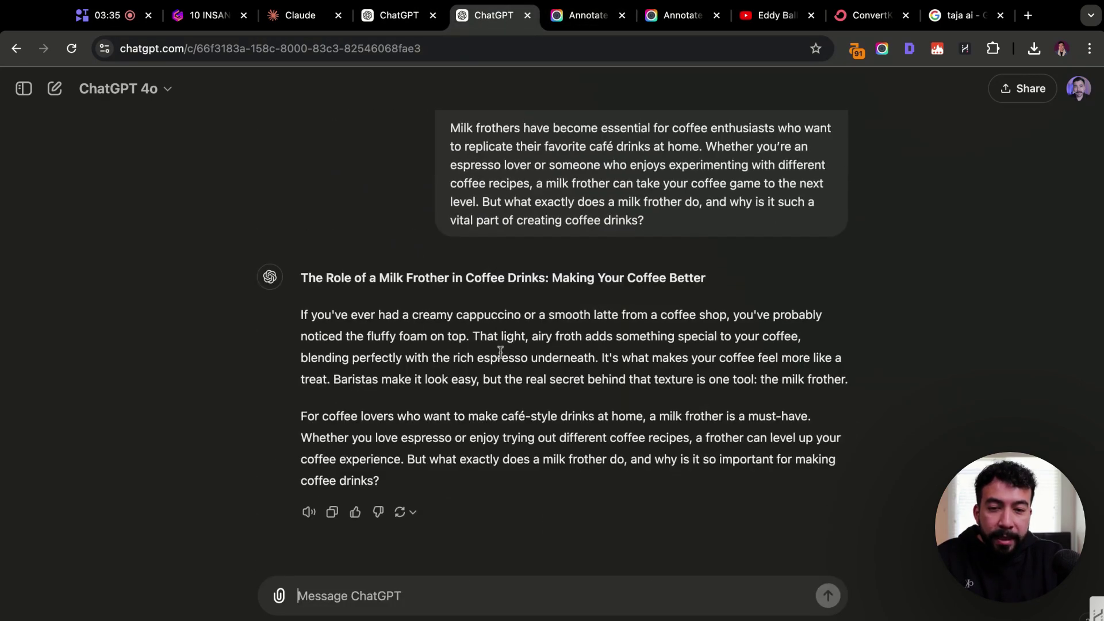
Read the simpler 'Making Your Coffee Better' rewrite of the opening paragraphs.
scroll(500, 353, "up", 3)
scroll(495, 348, "up", 2)
scroll(378, 313, "down", 5)
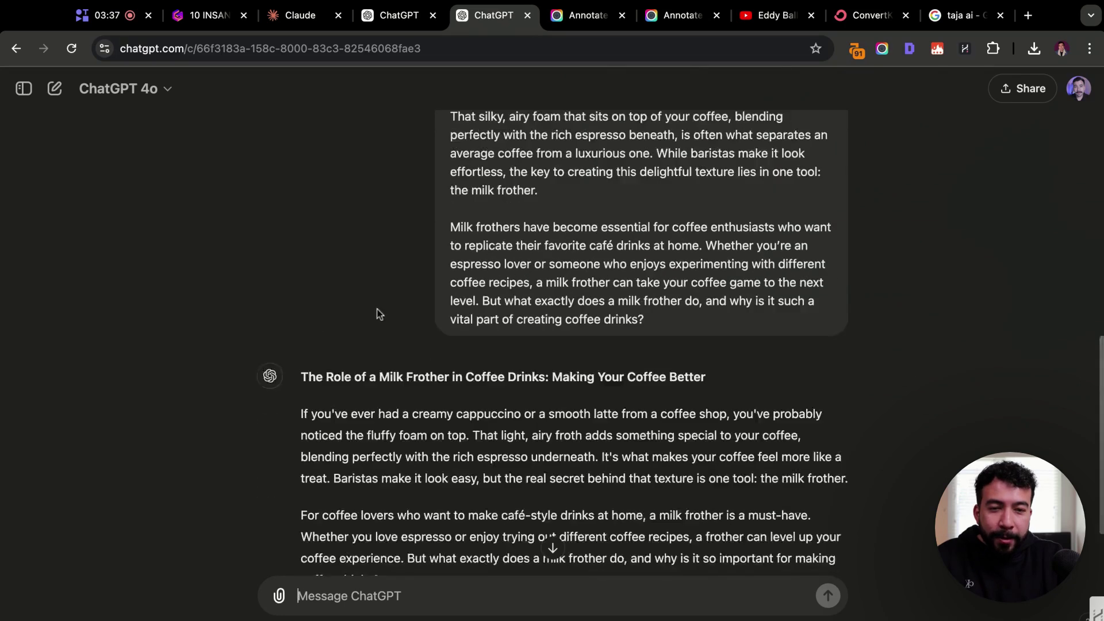
left_click_drag(291, 328, 471, 465)
left_click(470, 464)
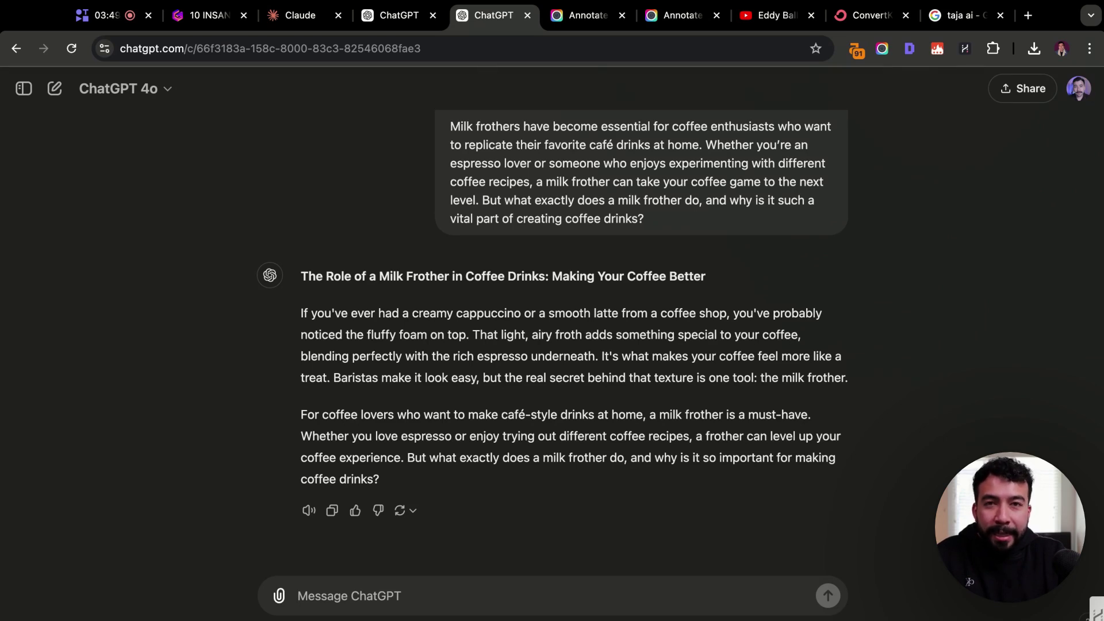
Ask to work in the SEO keywords starbucks, cheaper and coffee freak, then review the revision.
type("seo keywords to include naturally: starbucks, cheaper, coffee freak")
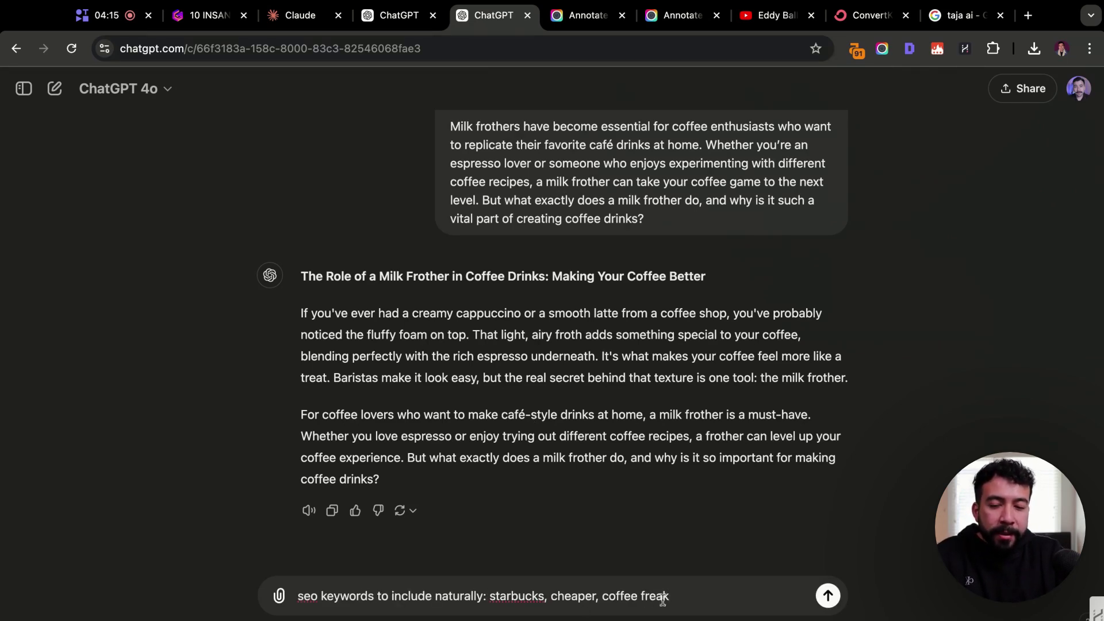
key("Return")
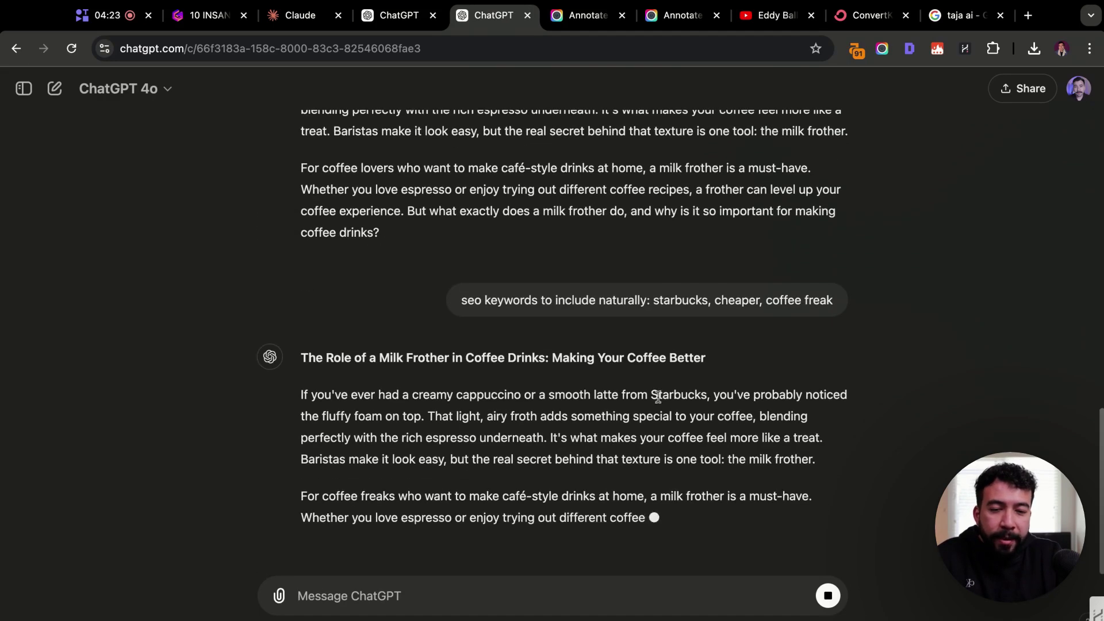
scroll(643, 433, "up", 1)
left_click_drag(652, 436, 680, 430)
scroll(680, 430, "down", 3)
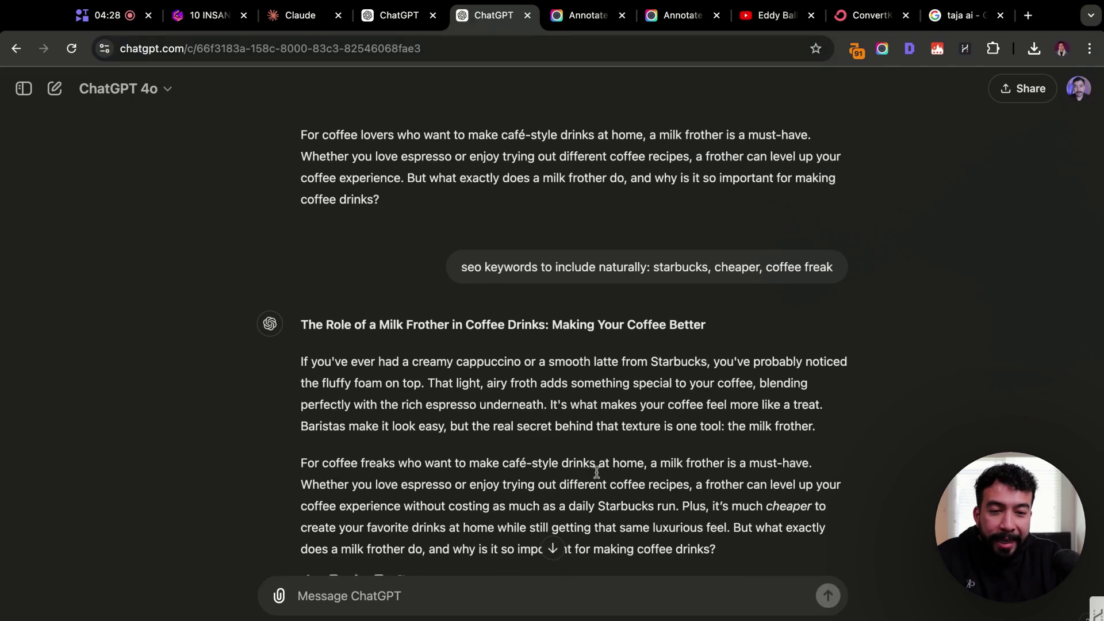
scroll(616, 487, "down", 1)
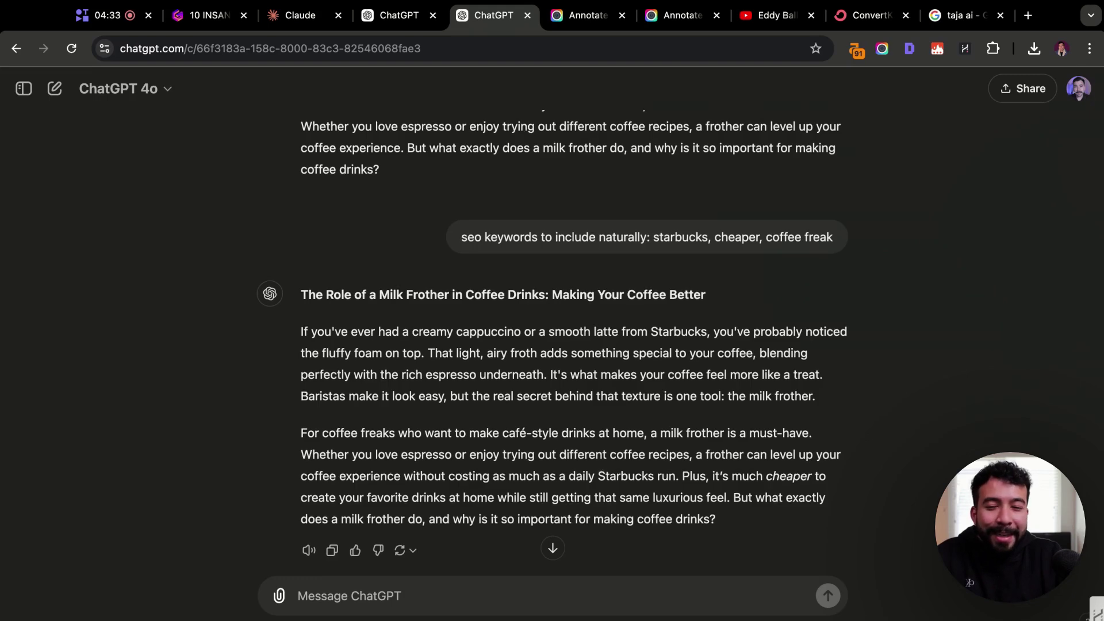
scroll(637, 419, "up", 5)
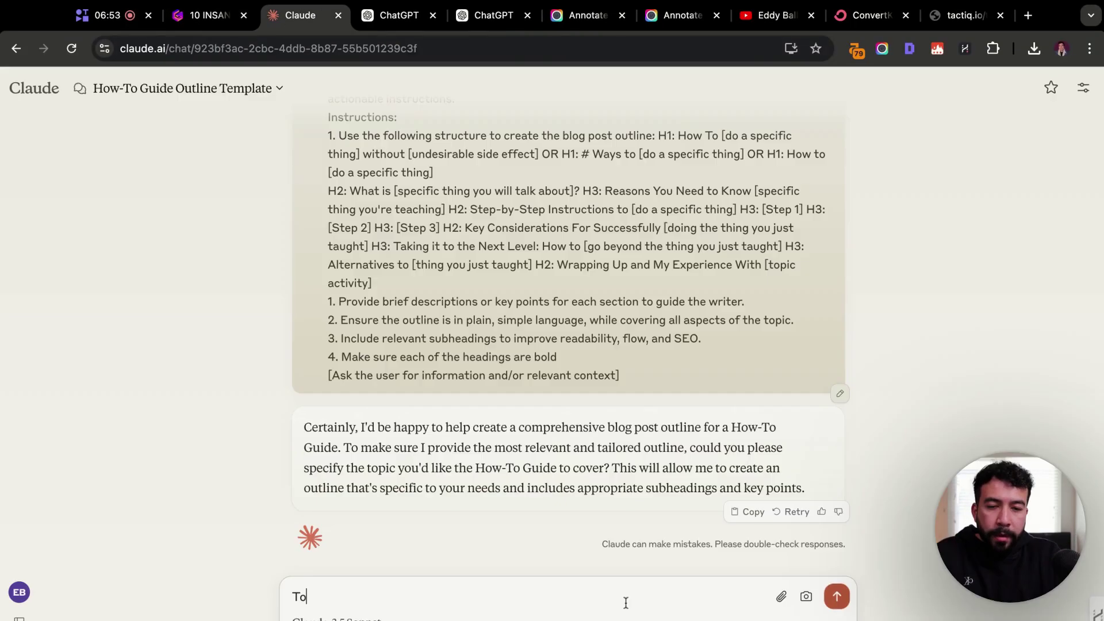
Send Claude 'Topic: AI Blogging System' with the pasted video transcript.
type("pic:")
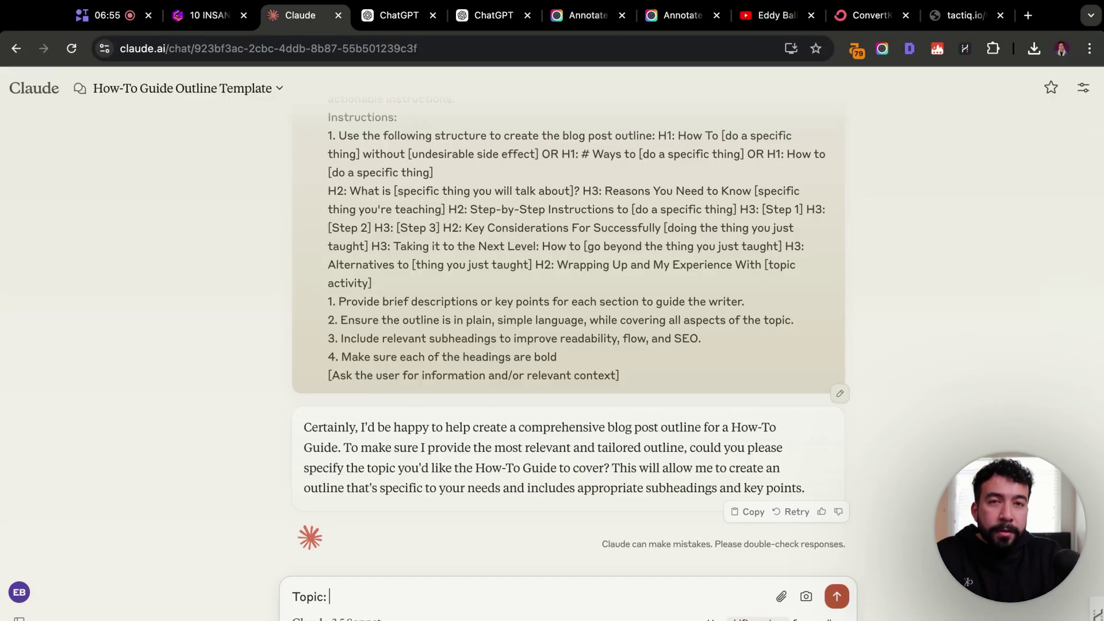
type(" AI Blog")
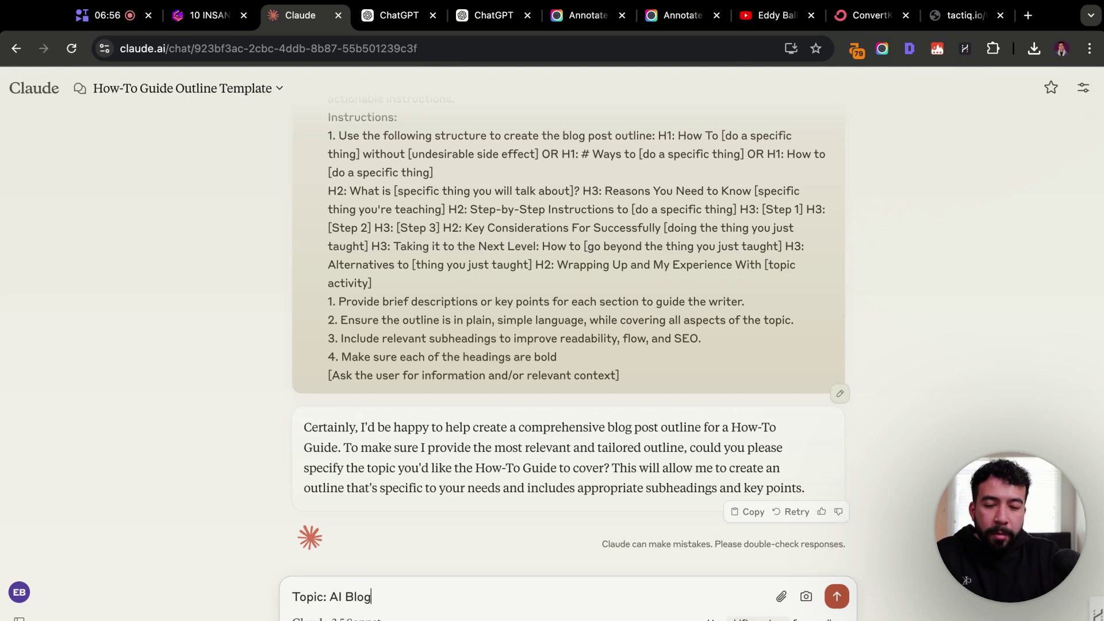
type("ging System")
key("shift+Return")
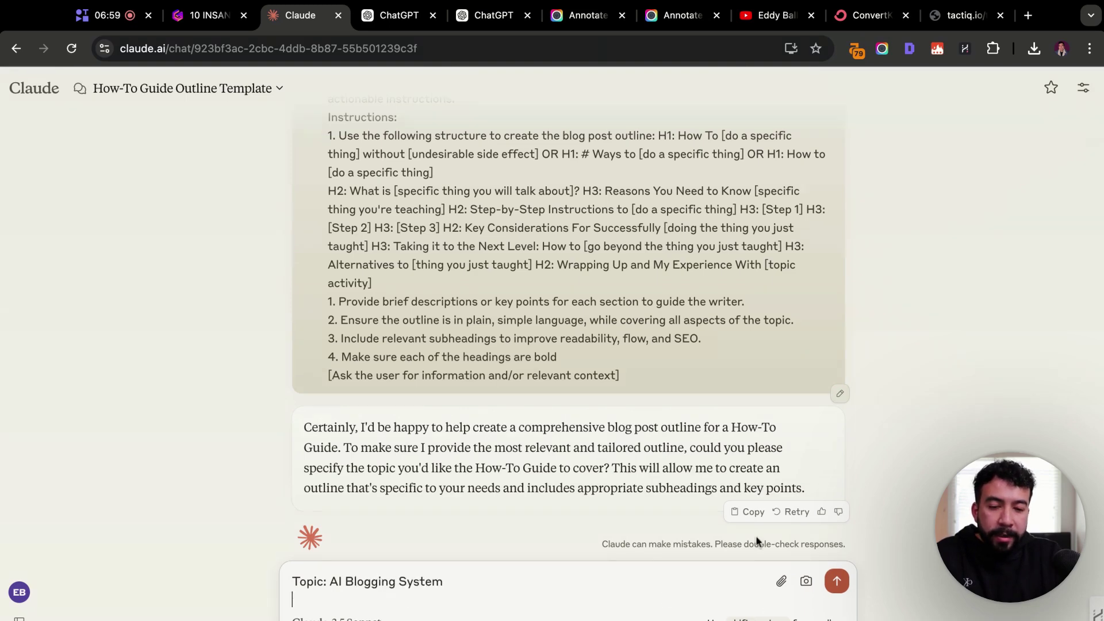
key("super+v")
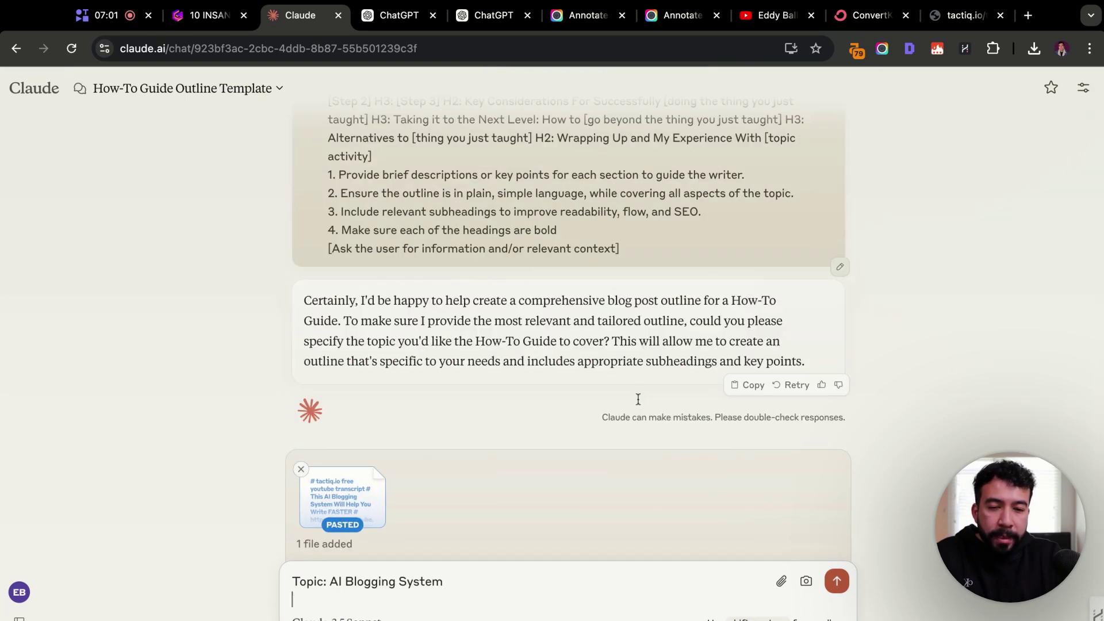
key("Return")
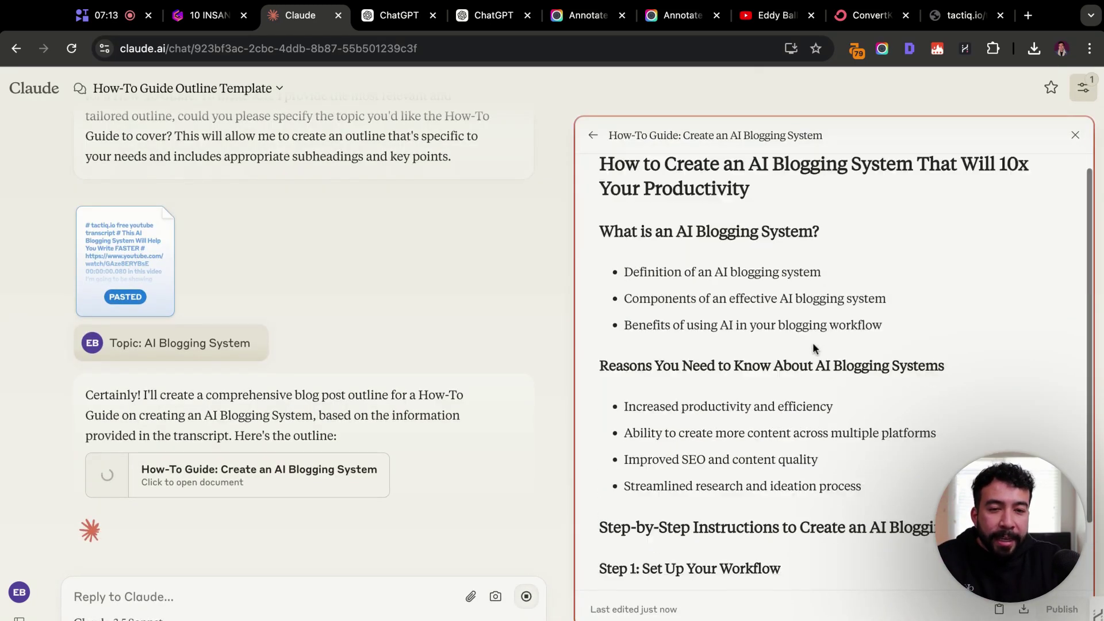
Read through the 'How-To Guide: Create an AI Blogging System' outline artifact.
scroll(814, 348, "up", 1)
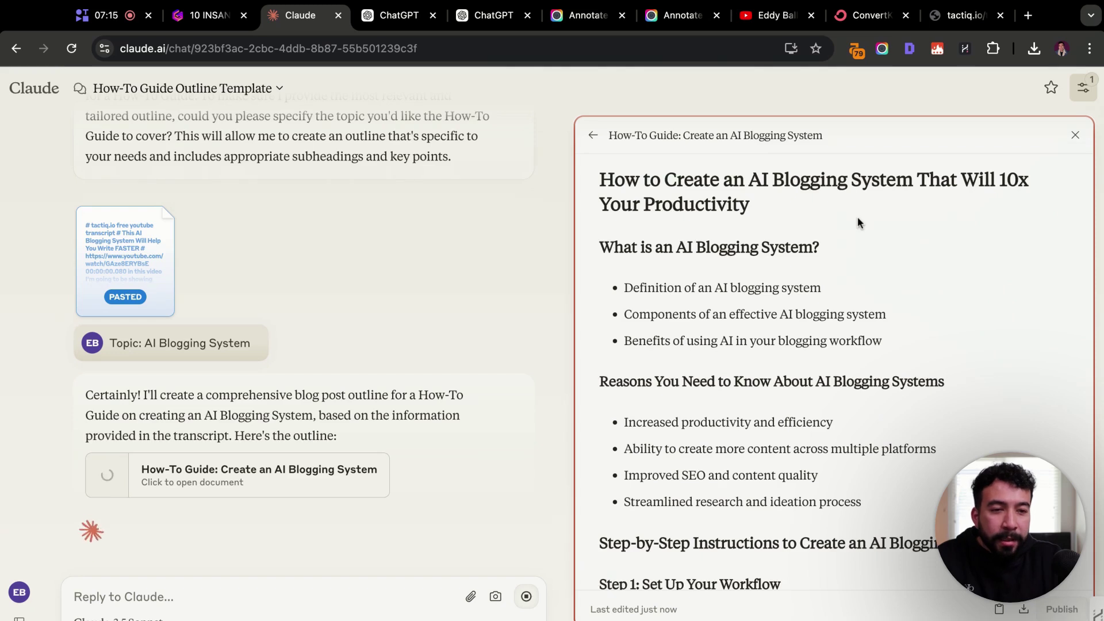
scroll(849, 345, "down", 2)
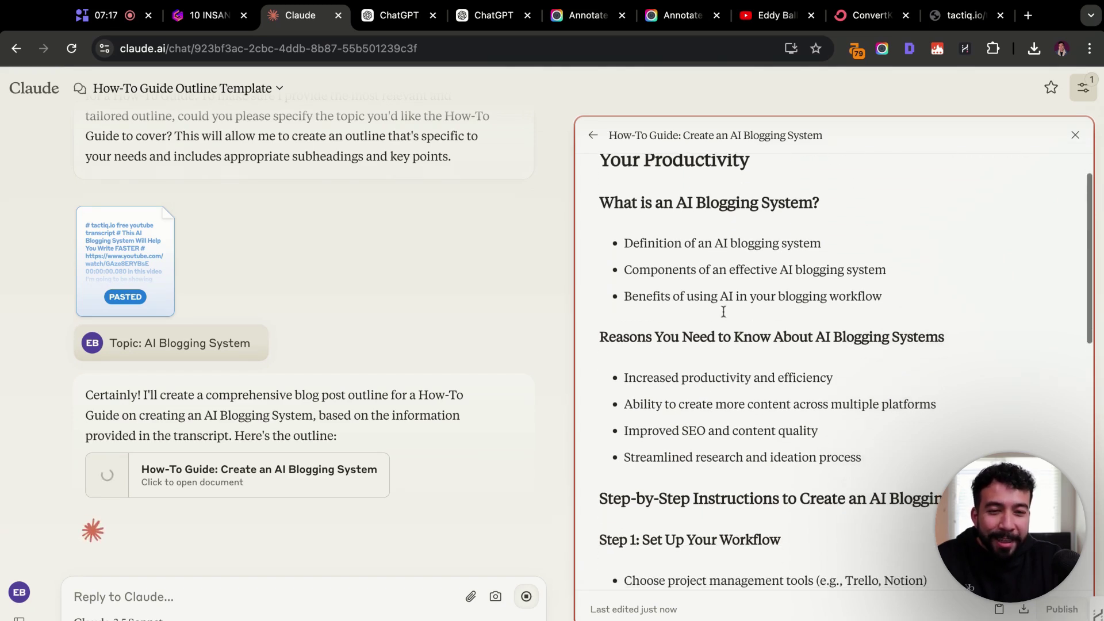
left_click_drag(625, 209, 817, 210)
scroll(805, 259, "down", 3)
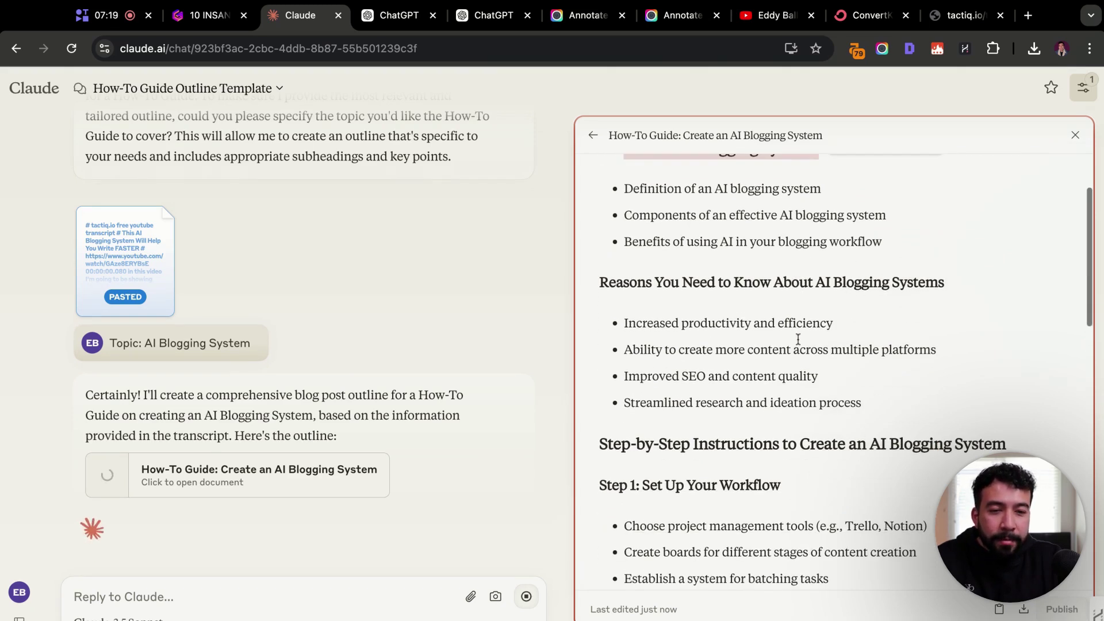
scroll(801, 326, "down", 3)
scroll(802, 326, "down", 3)
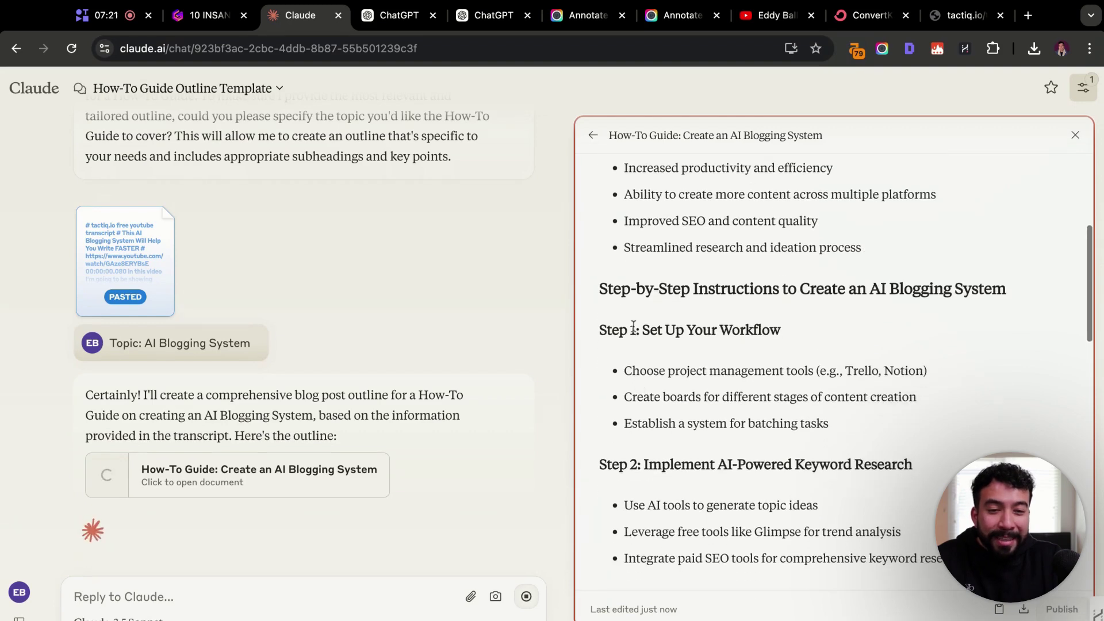
left_click_drag(603, 333, 826, 443)
scroll(825, 448, "down", 3)
scroll(825, 447, "down", 5)
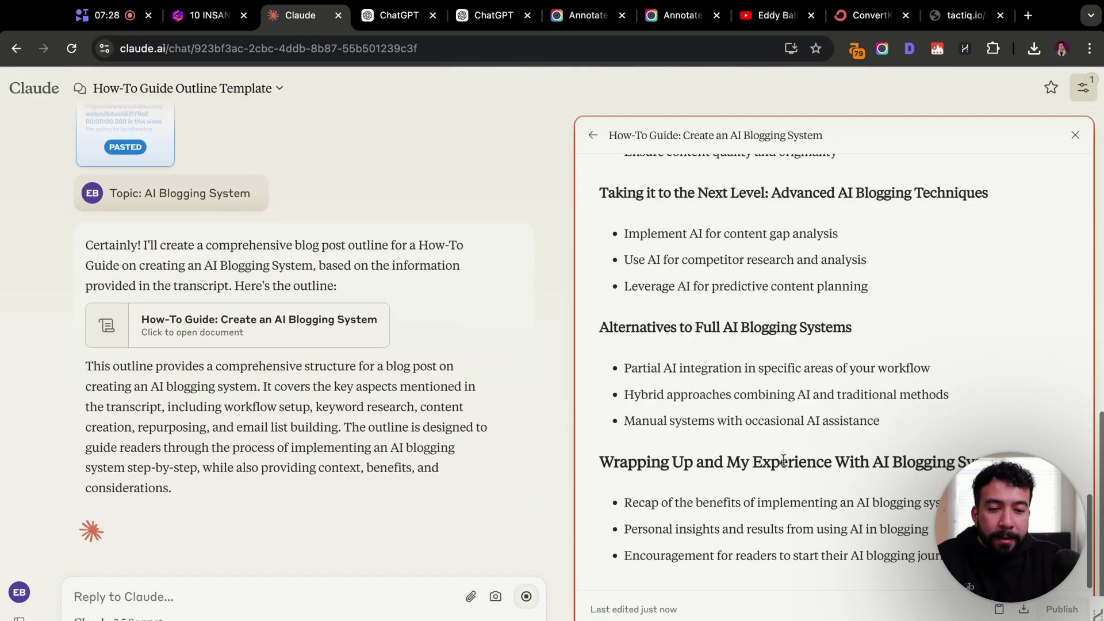
scroll(698, 437, "up", 20)
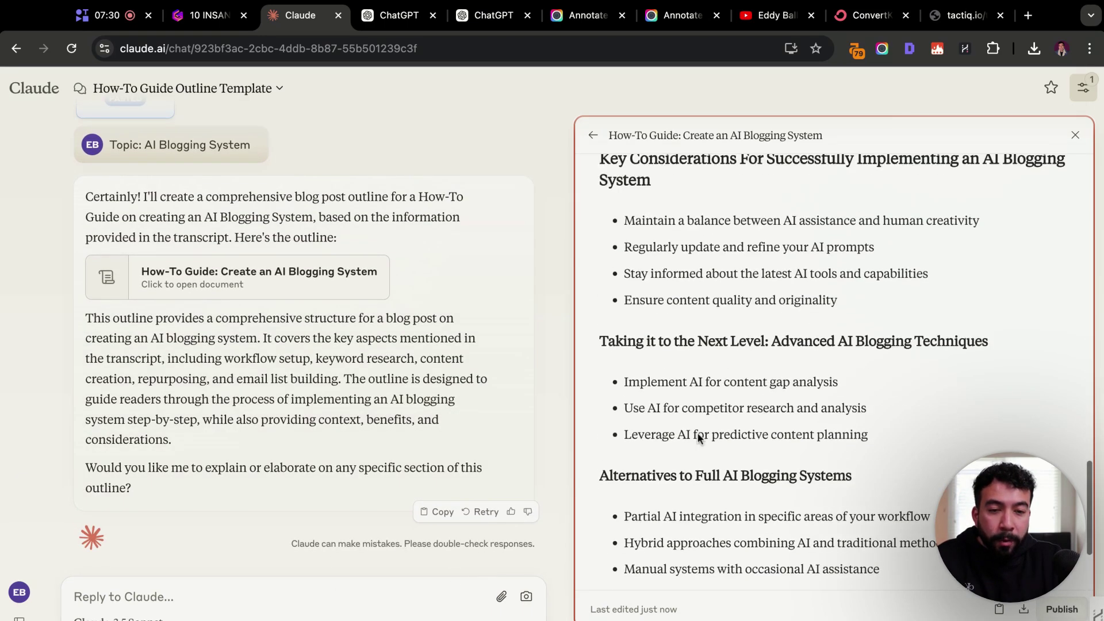
scroll(697, 437, "up", 2)
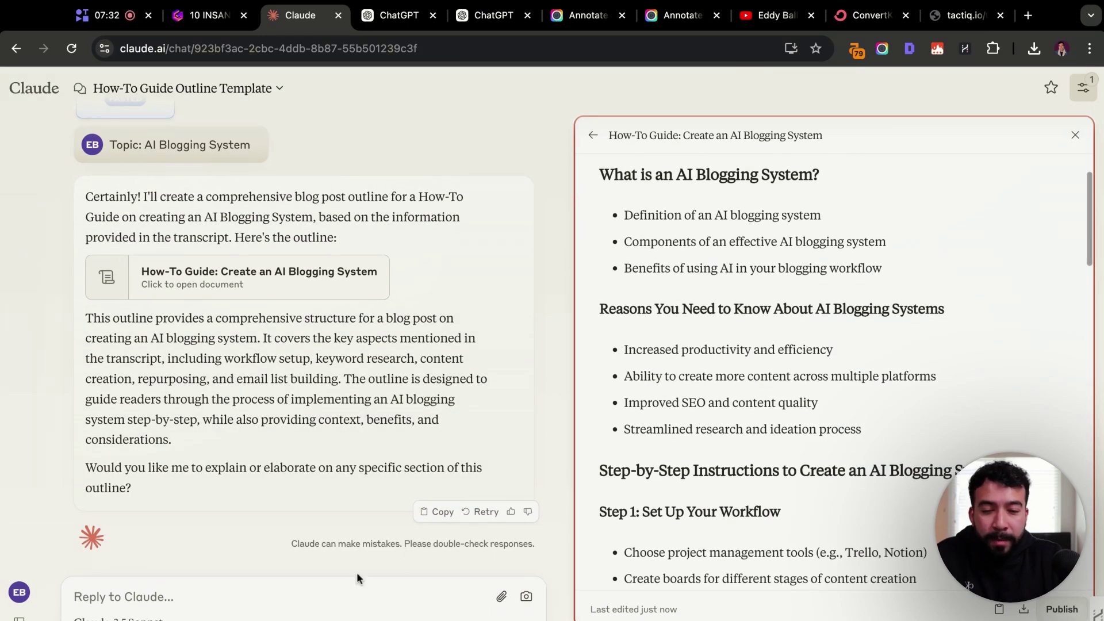
left_click(349, 604)
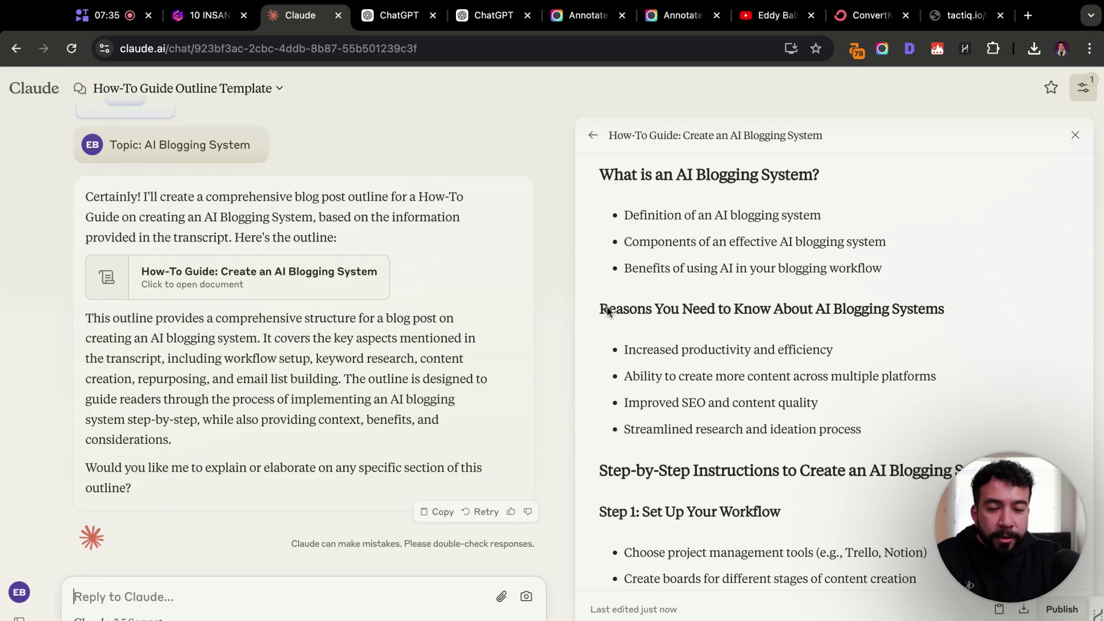
Have Claude write the AI Blogging System article in your tone at 8th-grade level, then review it.
type("n")
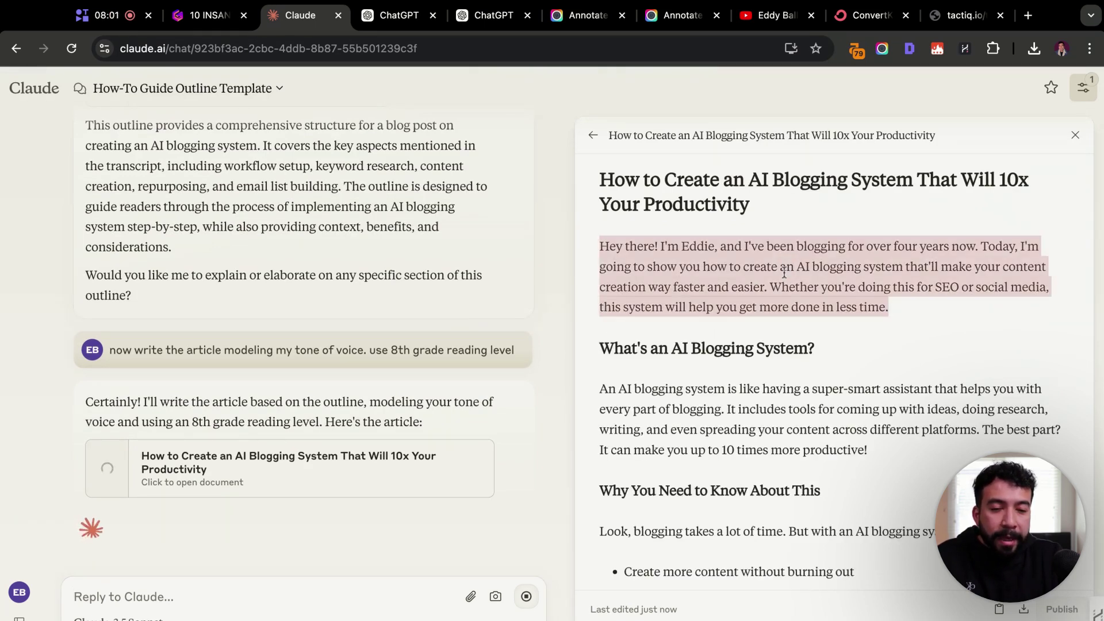
scroll(765, 265, "down", 3)
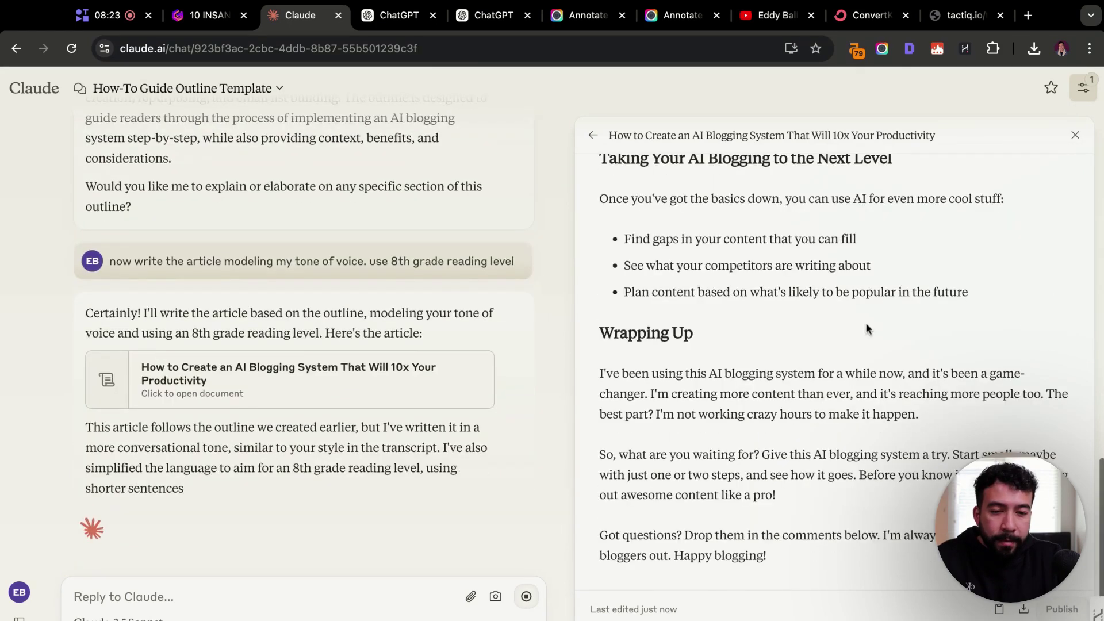
scroll(865, 322, "up", 10)
scroll(865, 322, "up", 10)
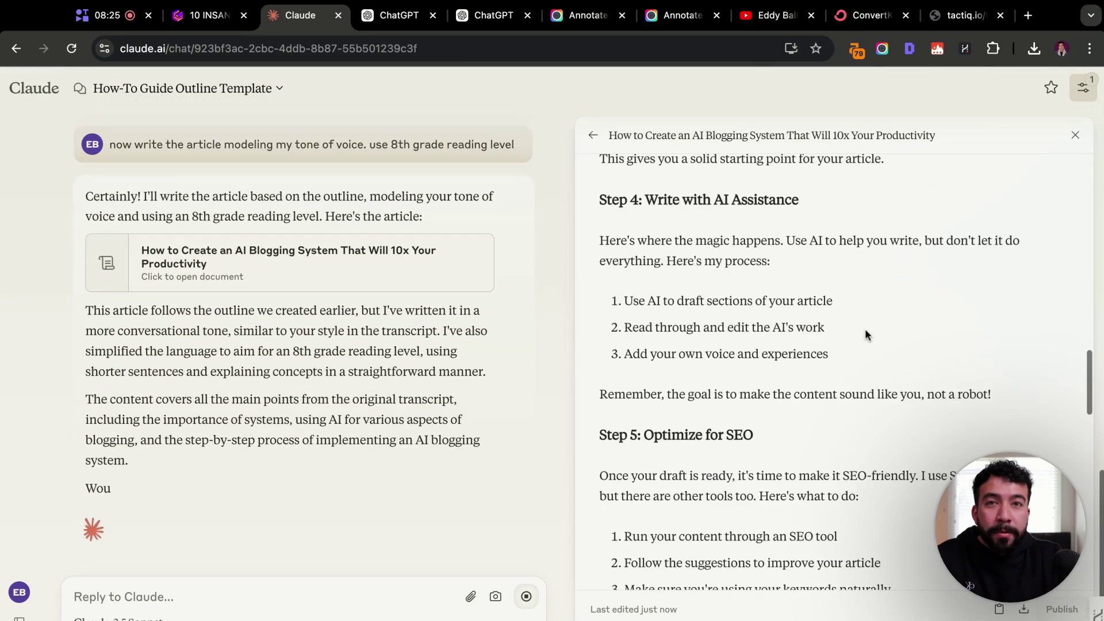
scroll(866, 340, "up", 4)
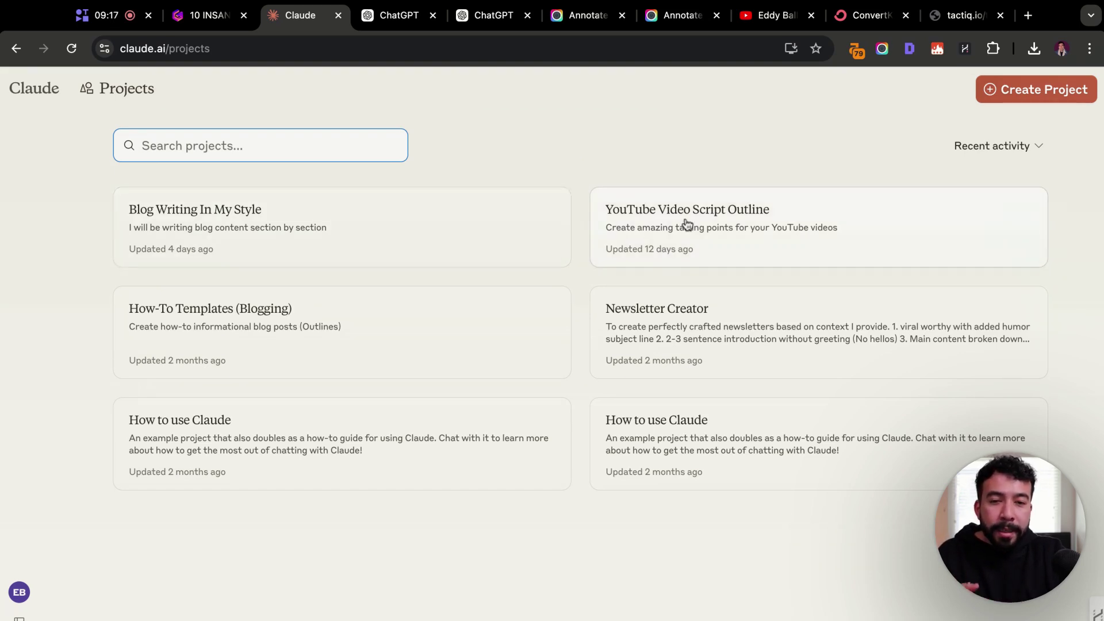
From the Projects list, open the How-To Templates (Blogging) project instead of YouTube Video Script Outline.
left_click(745, 227)
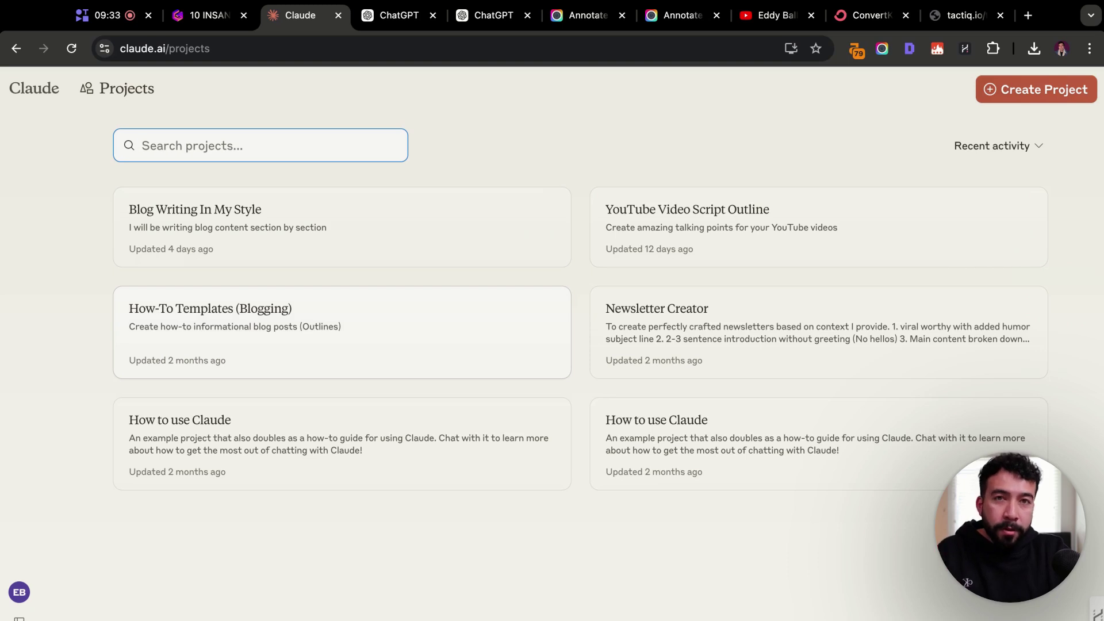
left_click(342, 332)
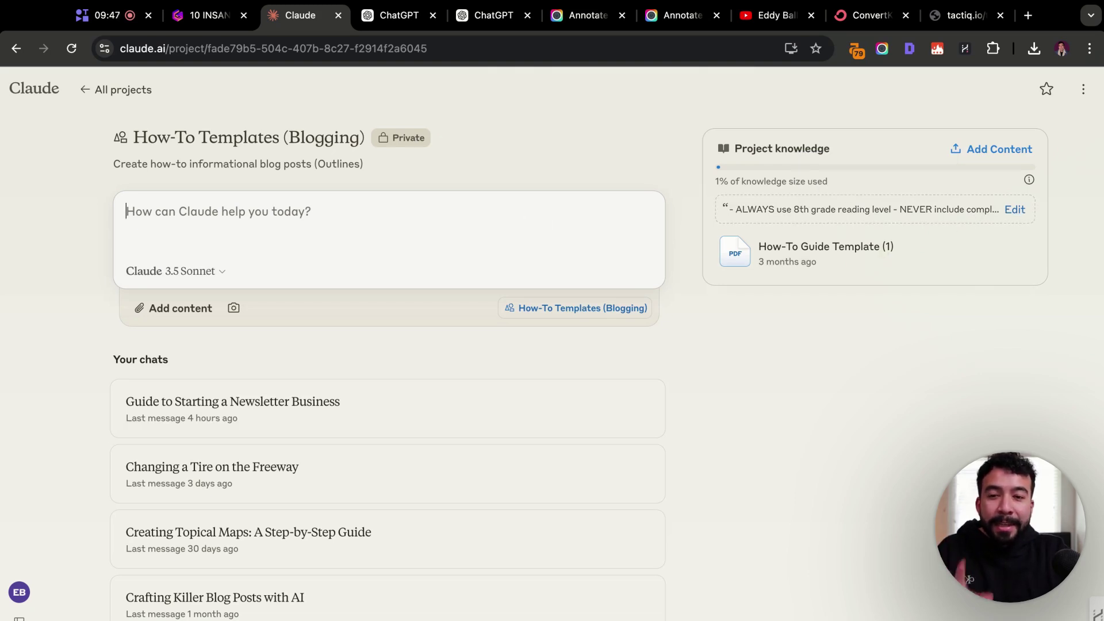
Send the prompt 'how to write faster' in the How-To Templates project chat.
type("how to write fas")
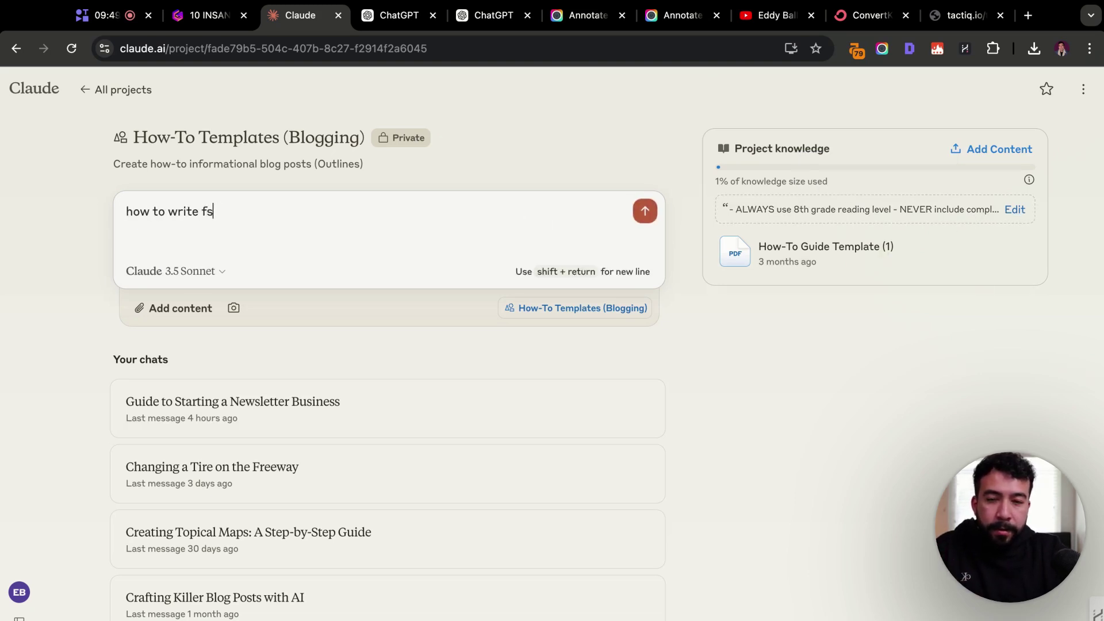
key("BackSpace")
type("aster")
key("Return")
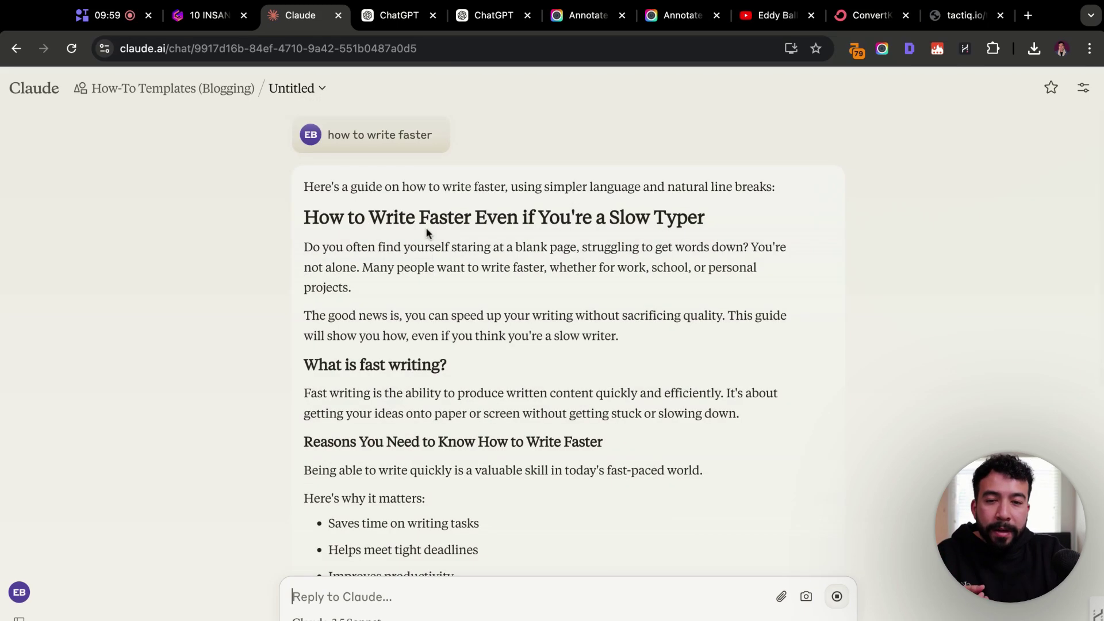
Read through Claude's guide 'How to Write Faster Even if You're a Slow Typer'.
scroll(792, 224, "down", 4)
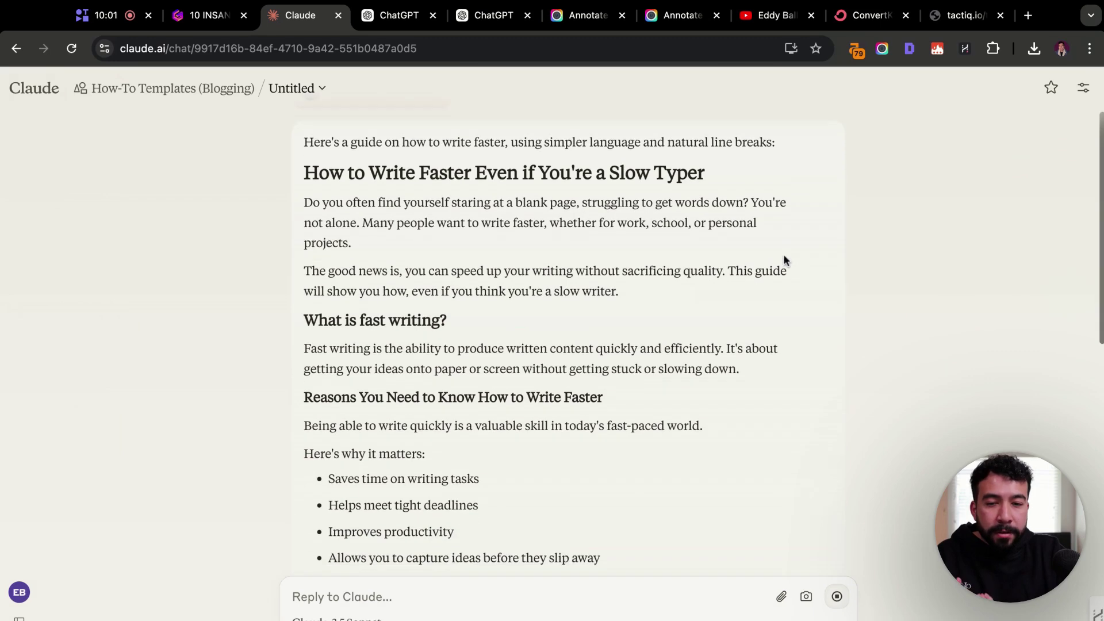
scroll(436, 303, "down", 4)
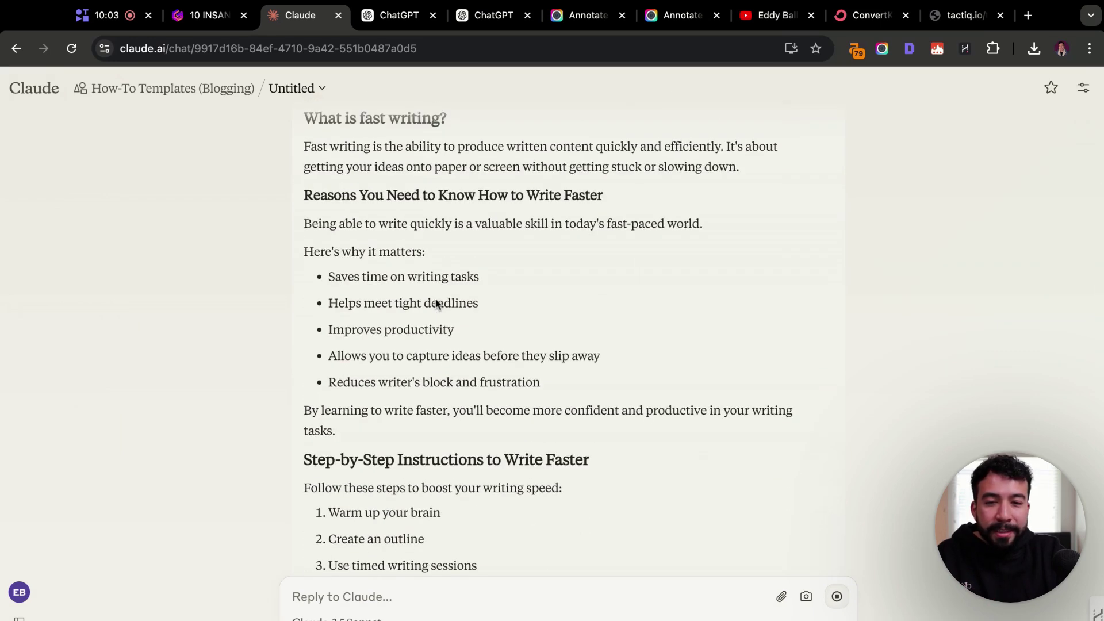
scroll(460, 303, "down", 6)
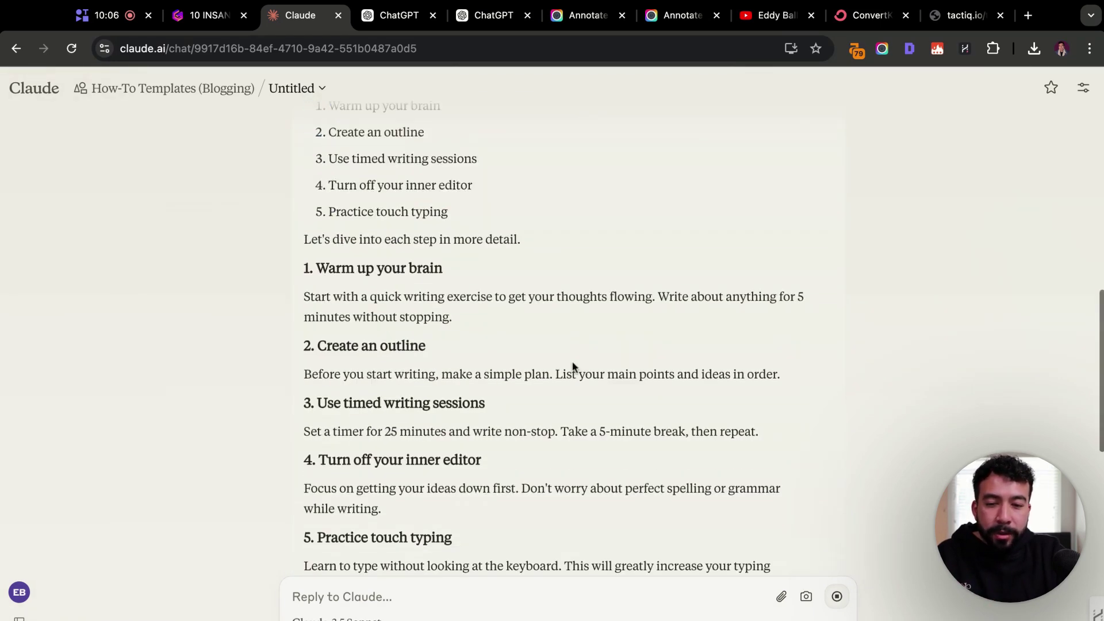
scroll(571, 362, "down", 7)
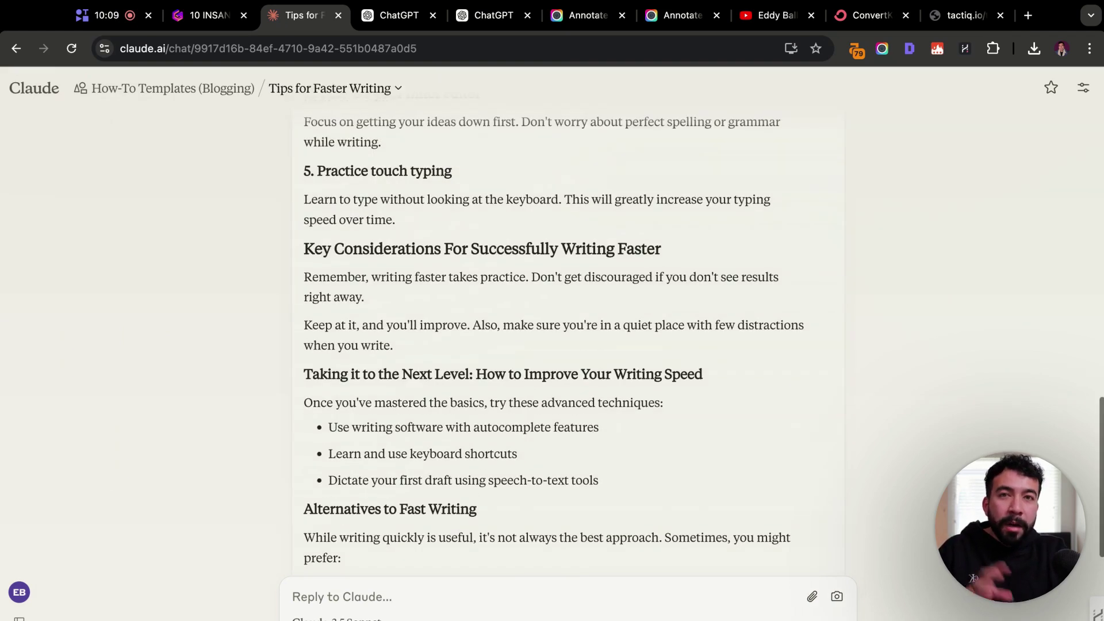
scroll(569, 333, "up", 4)
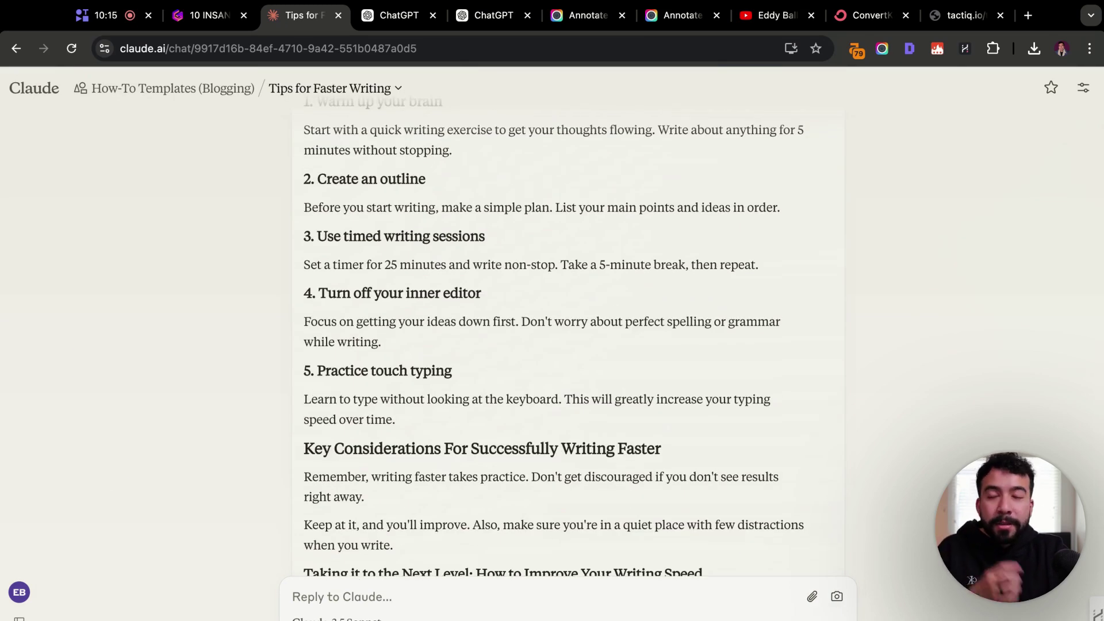
scroll(569, 345, "up", 1)
scroll(569, 345, "up", 1)
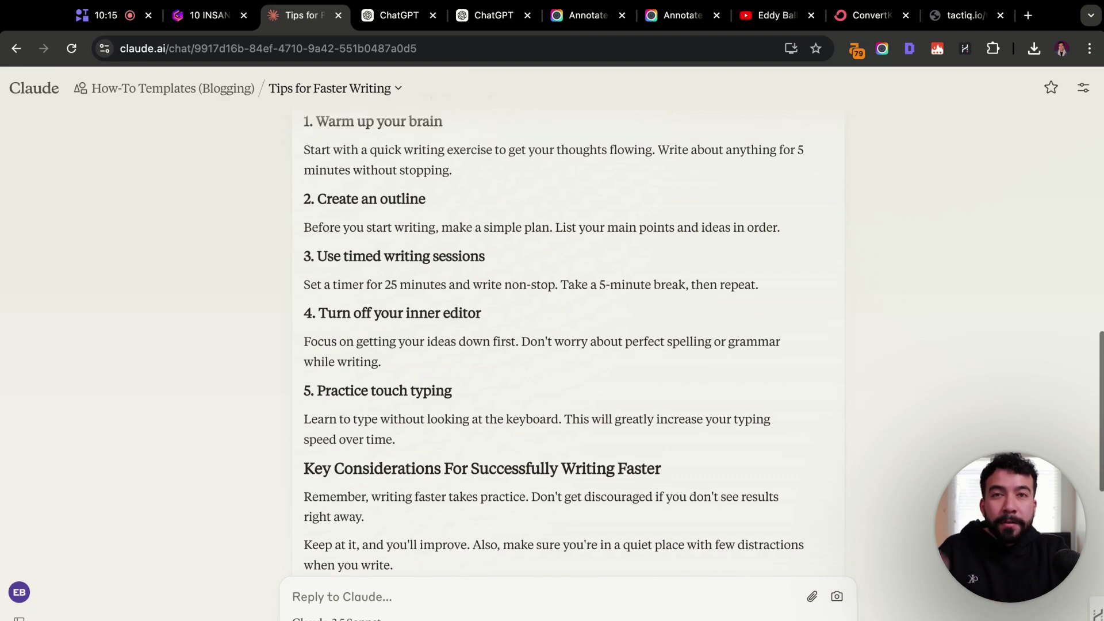